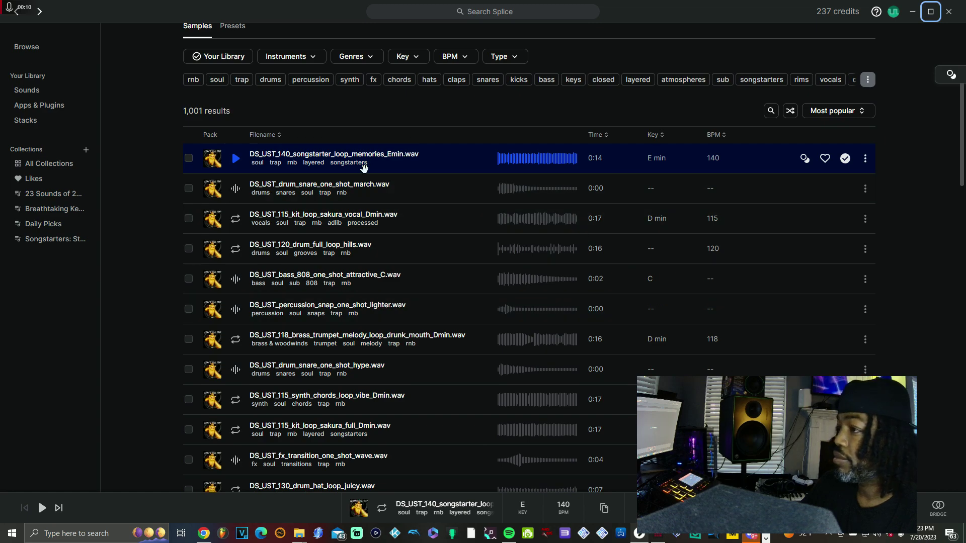
Bring the DS_UST_140_songstarter_loop_memories_Emin.wav sample from Splice into the MPC project's samples.
left_click_drag(441, 157, 638, 357)
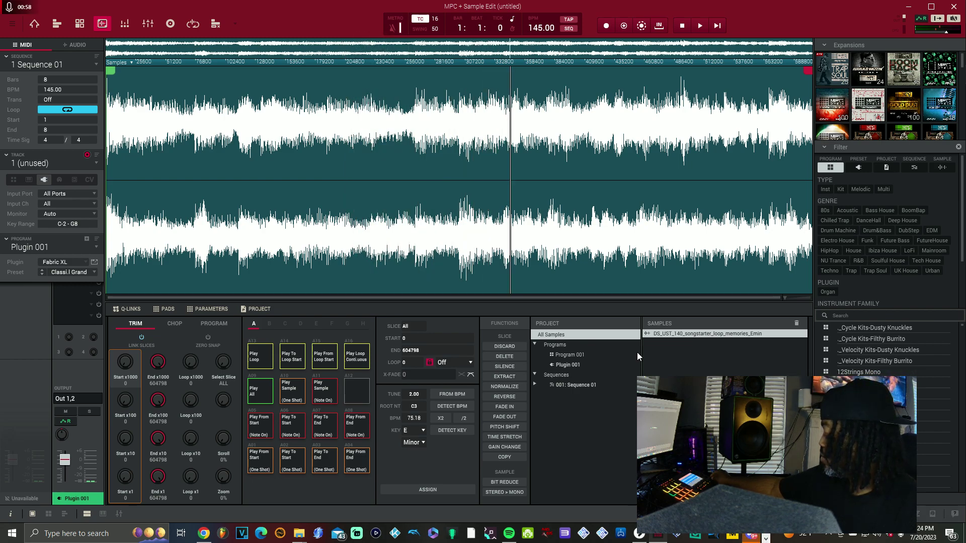
Process the whole loop sample with the Pitch Shift function, using a pitch of 2.00.
key("F5")
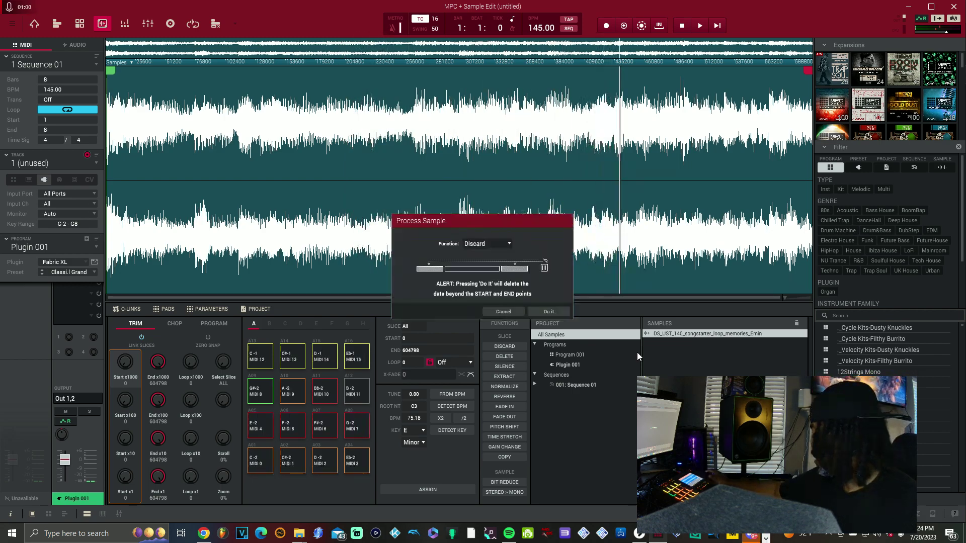
key("Down")
key("Down")
key("Down")
key("Down")
key("Down")
key("Down")
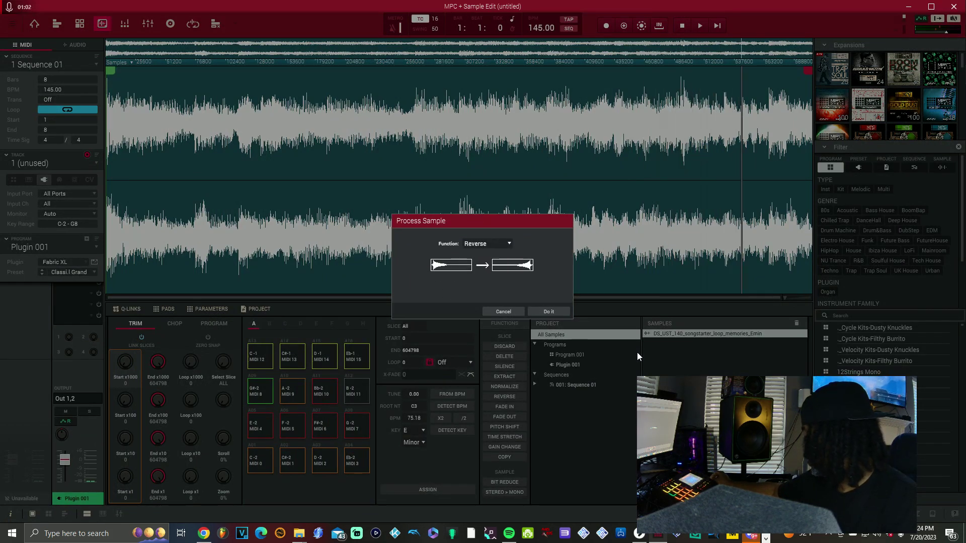
key("Down")
key("Down")
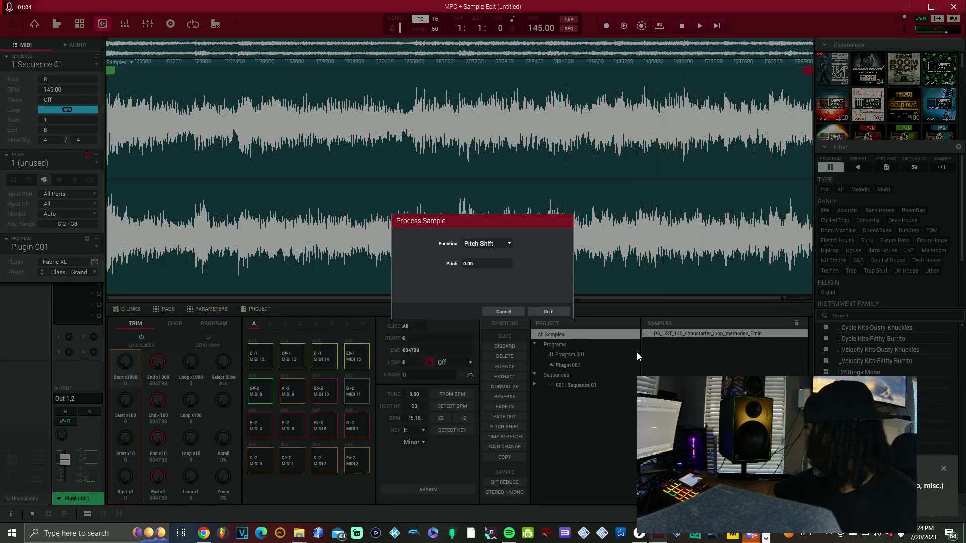
key("Up")
key("Up")
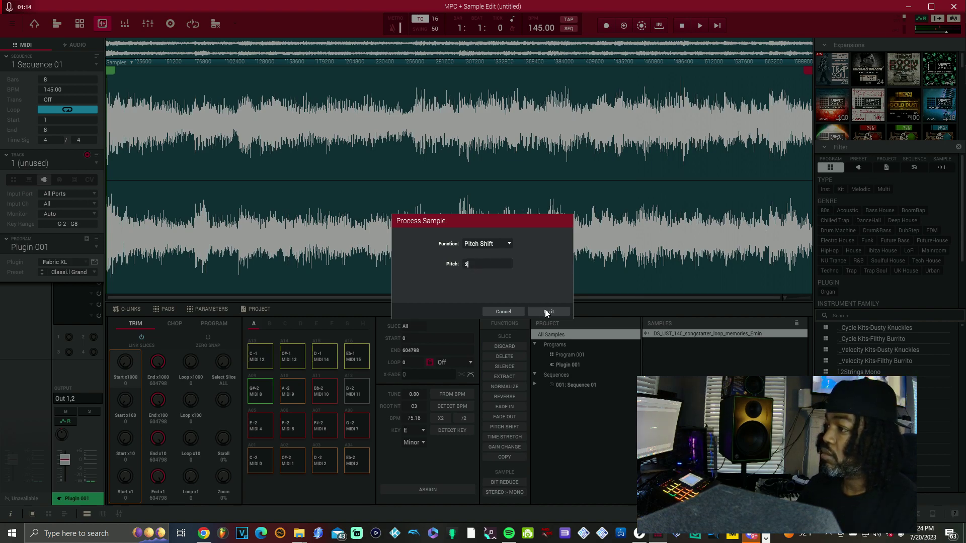
key("BackSpace")
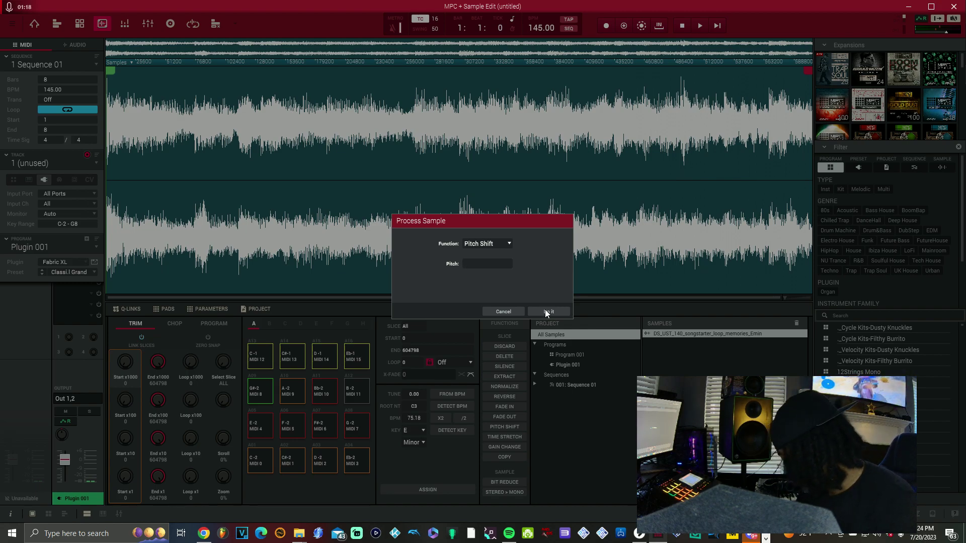
type("2.23")
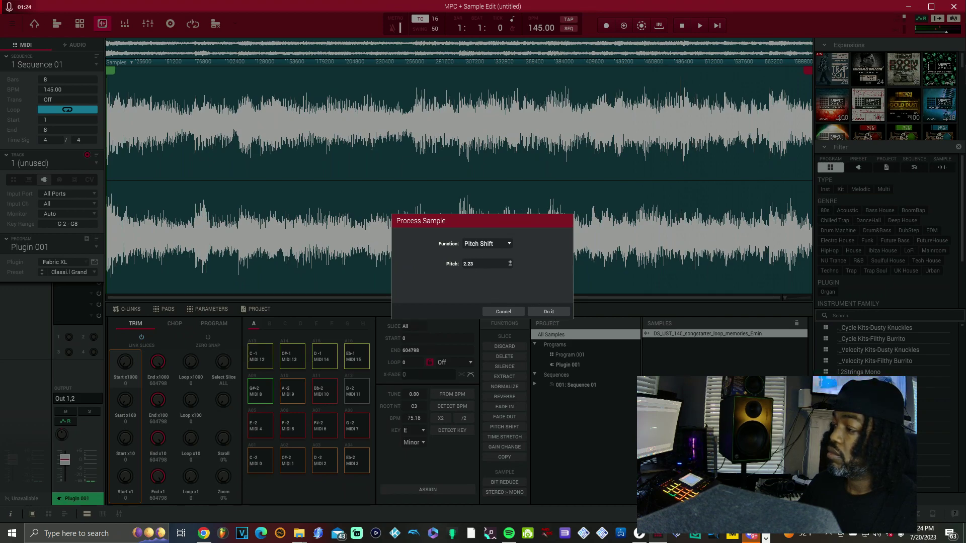
double_click(500, 266)
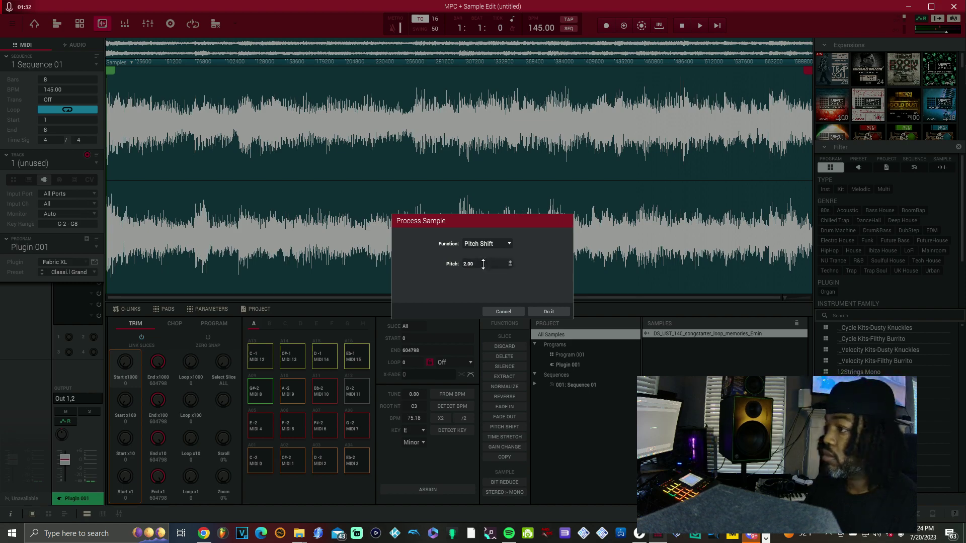
left_click(563, 309)
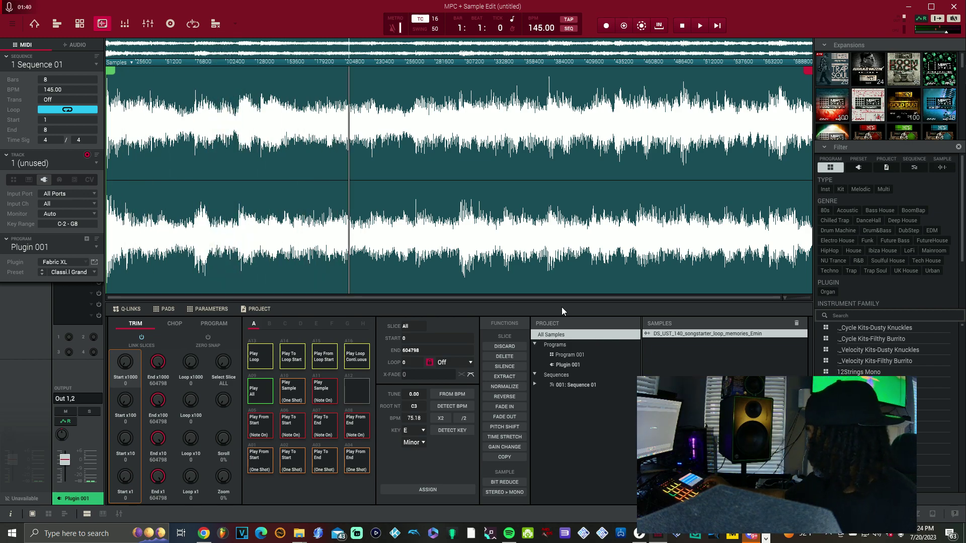
Play back the chopped-sample sequence and nudge the A05, A06 and A07 notes in bars 7 and 8 one grid step earlier.
key("F2")
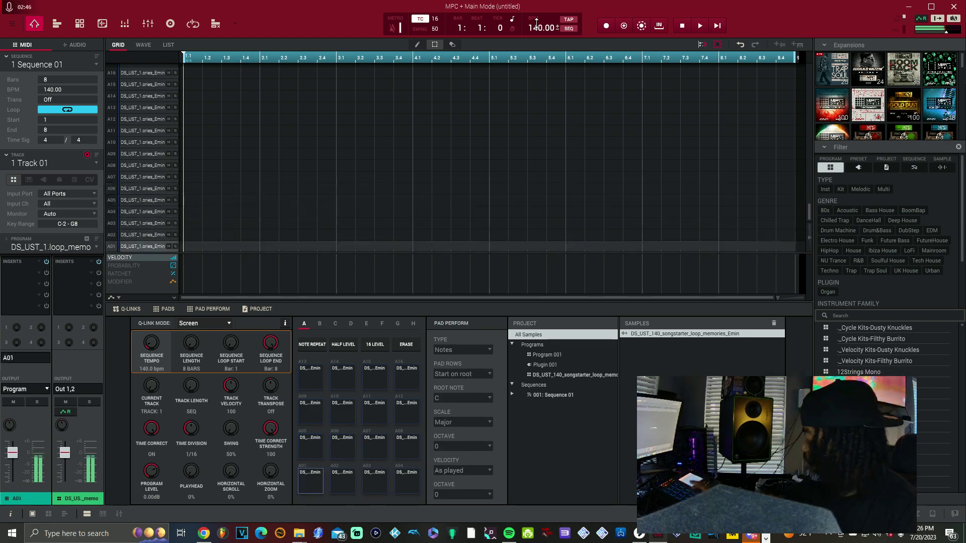
key("space")
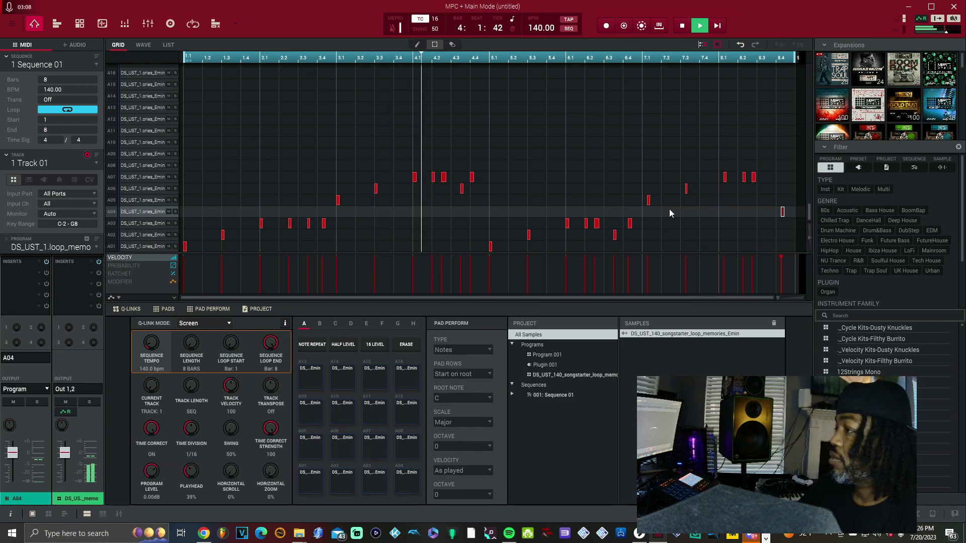
left_click_drag(644, 210, 764, 161)
key("Left")
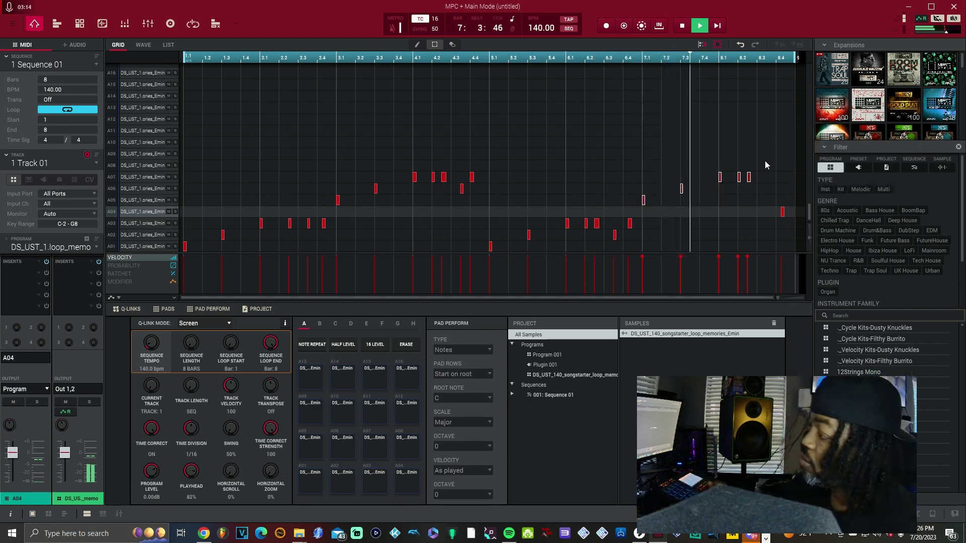
Nudge the last A03 note of bar 6 and the bar 8 A04 note one grid step earlier, and bar 2's last A03 note later.
left_click_drag(627, 233, 639, 221)
key("Left")
left_click_drag(770, 215, 796, 206)
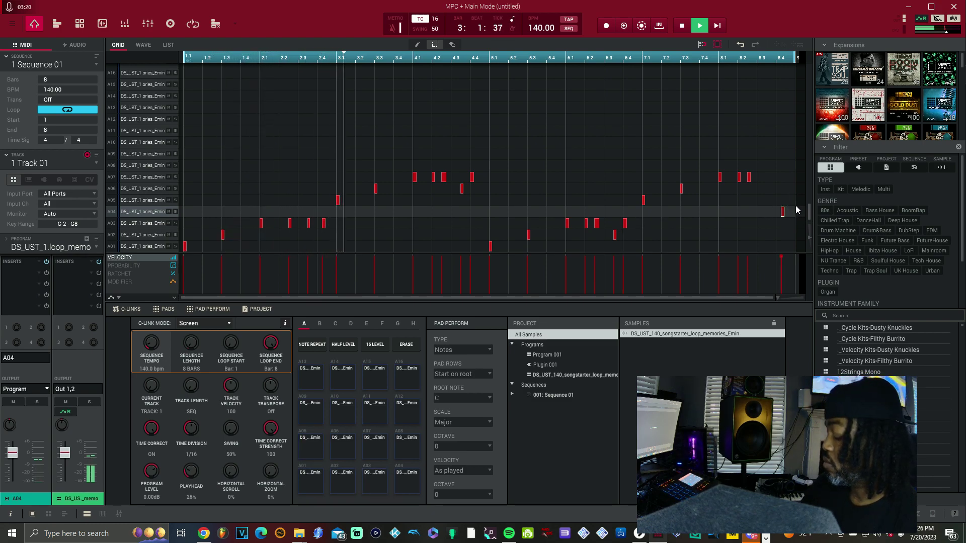
key("Left")
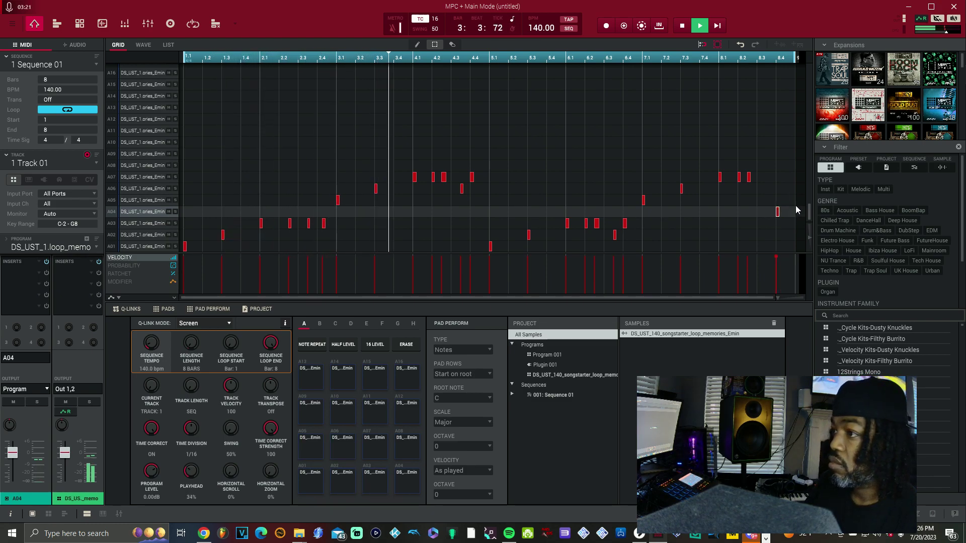
left_click(324, 222)
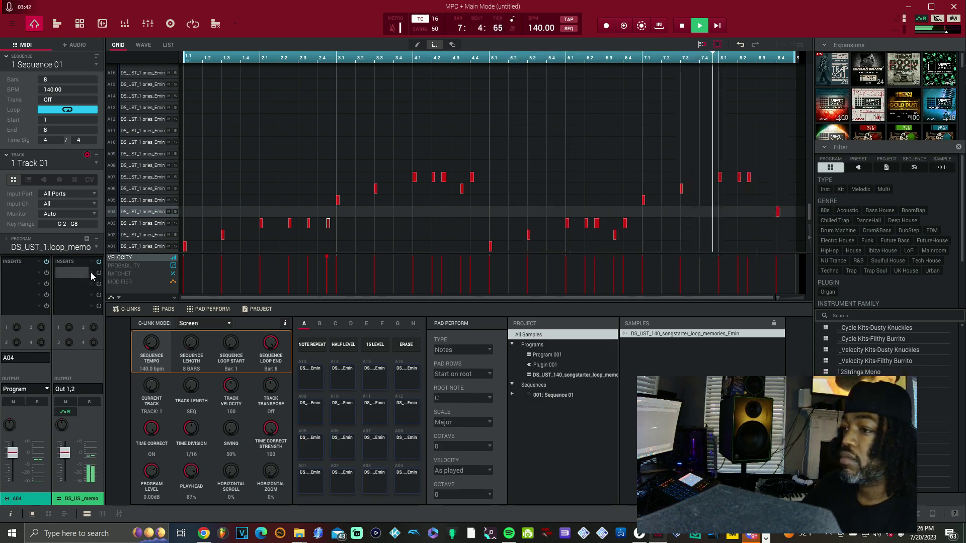
Insert the AIR Flavor Pro effect in the sample program's first insert slot and show its editor.
left_click(90, 273)
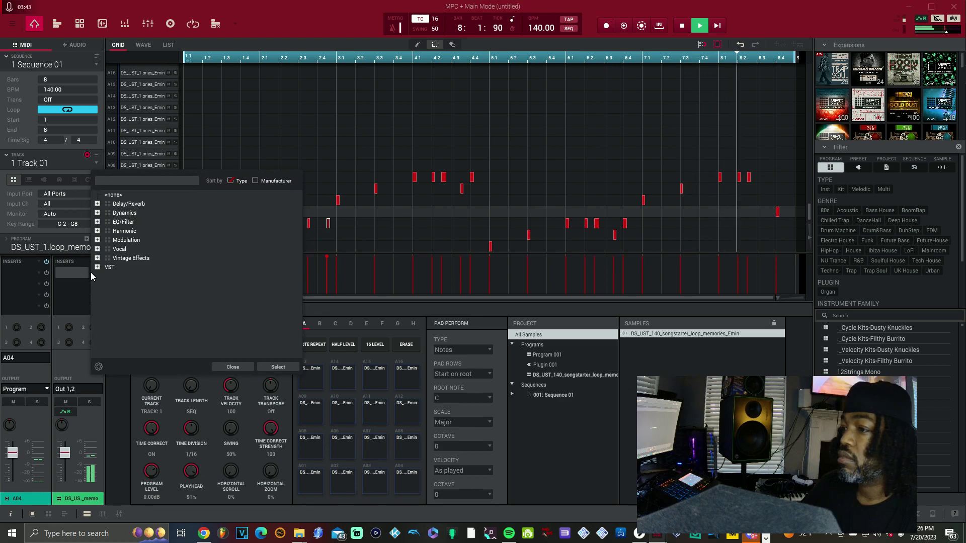
left_click(98, 231)
double_click(141, 267)
left_click(62, 271)
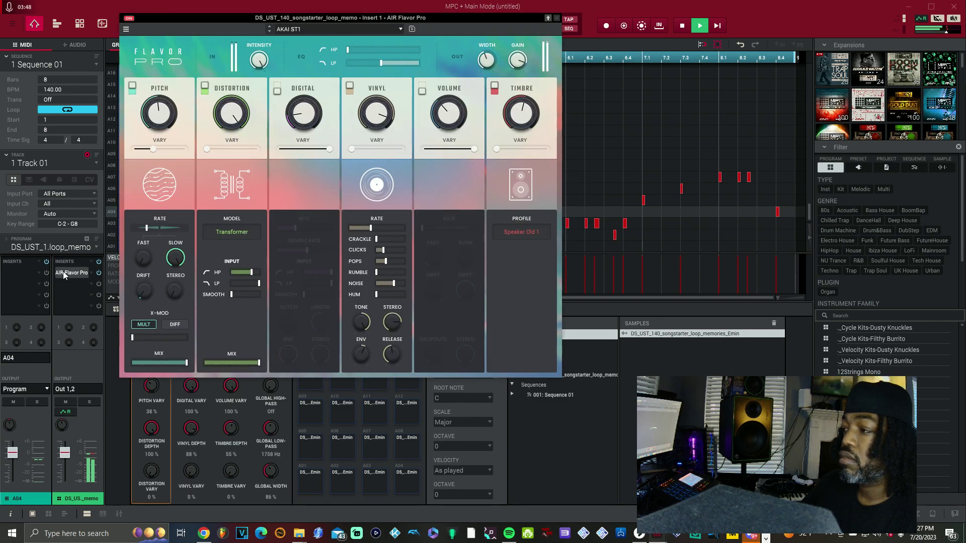
Audition the Flavor Pro presets one after another and settle on Vinyl.
left_click(268, 32)
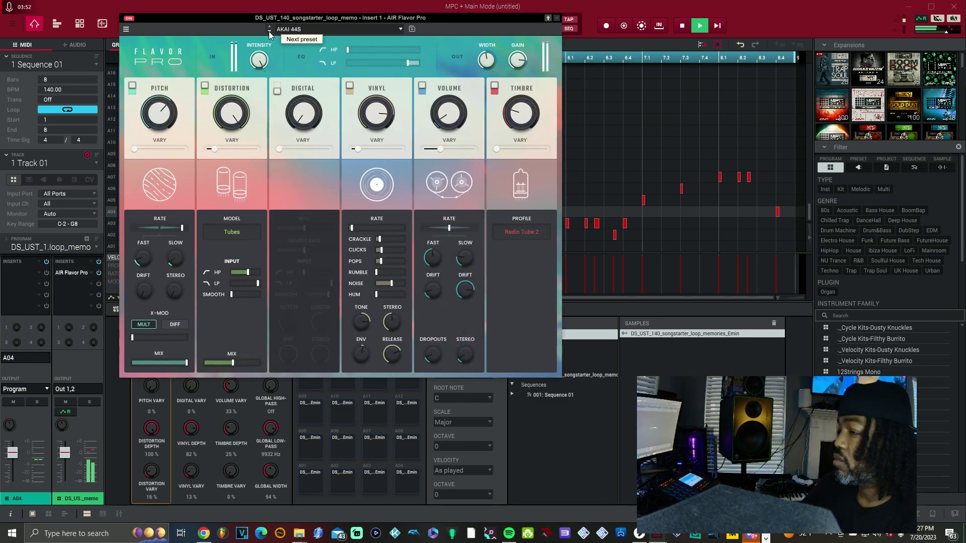
left_click(269, 32)
left_click(269, 32)
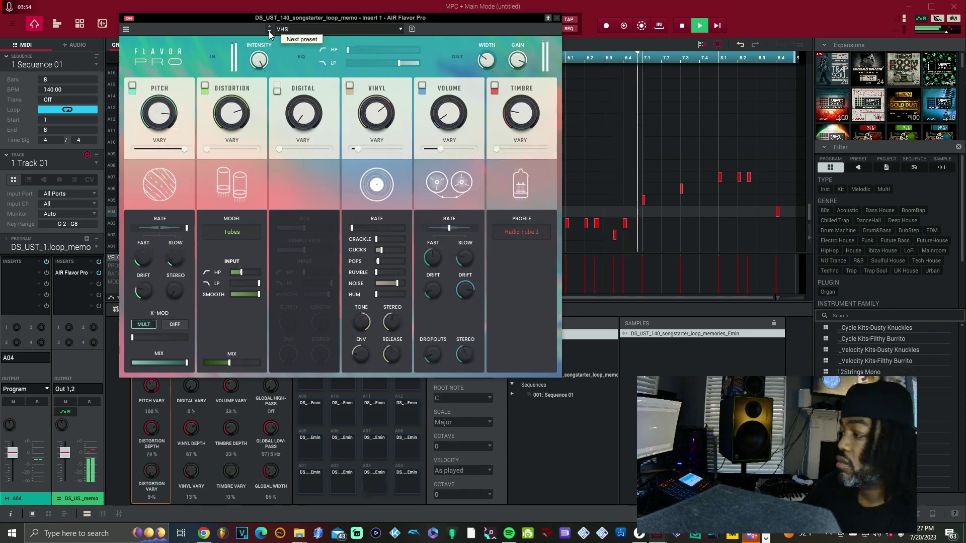
left_click(269, 31)
left_click(269, 32)
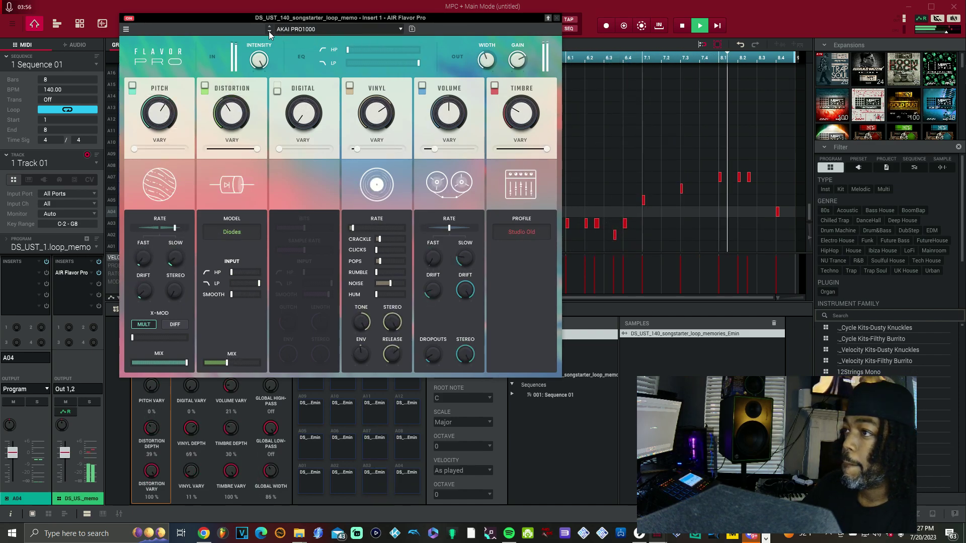
left_click(268, 32)
left_click(268, 31)
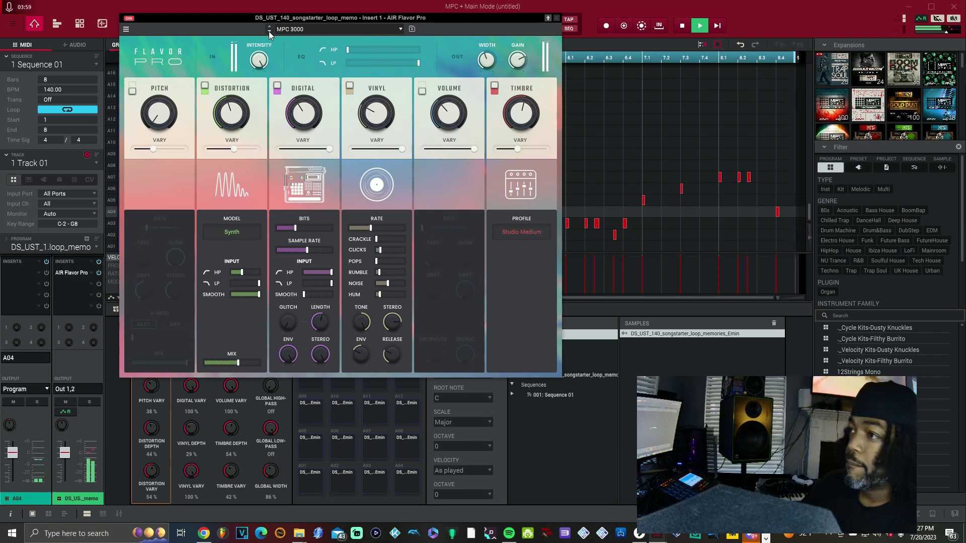
left_click(269, 31)
left_click(269, 31)
left_click(269, 31)
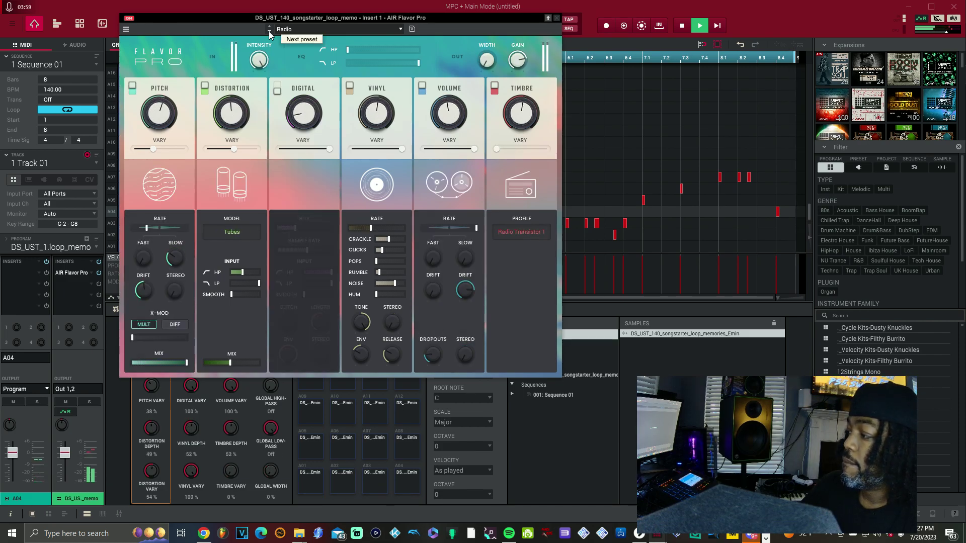
left_click(268, 31)
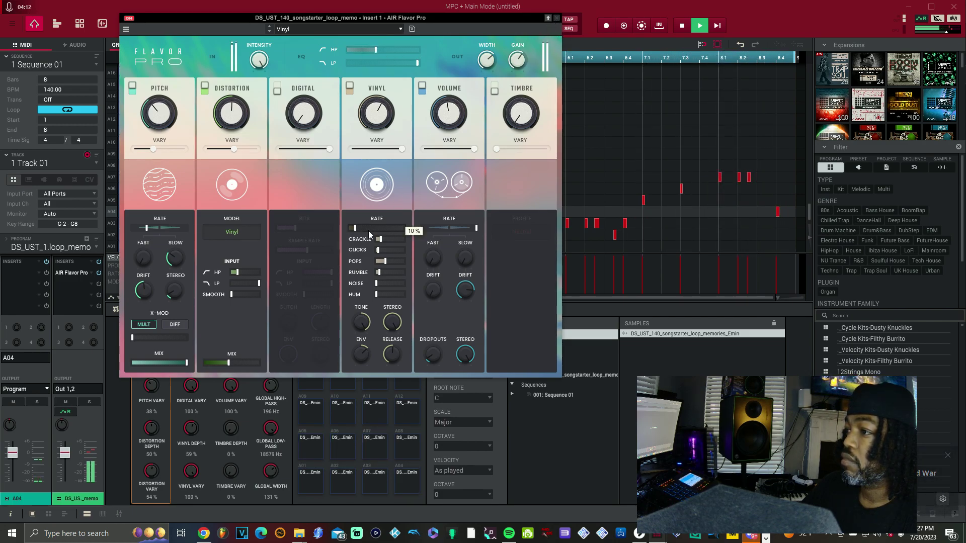
Raise Flavor Pro's vinyl depth to 71% and try out the vinyl noise level.
left_click_drag(380, 134, 379, 128)
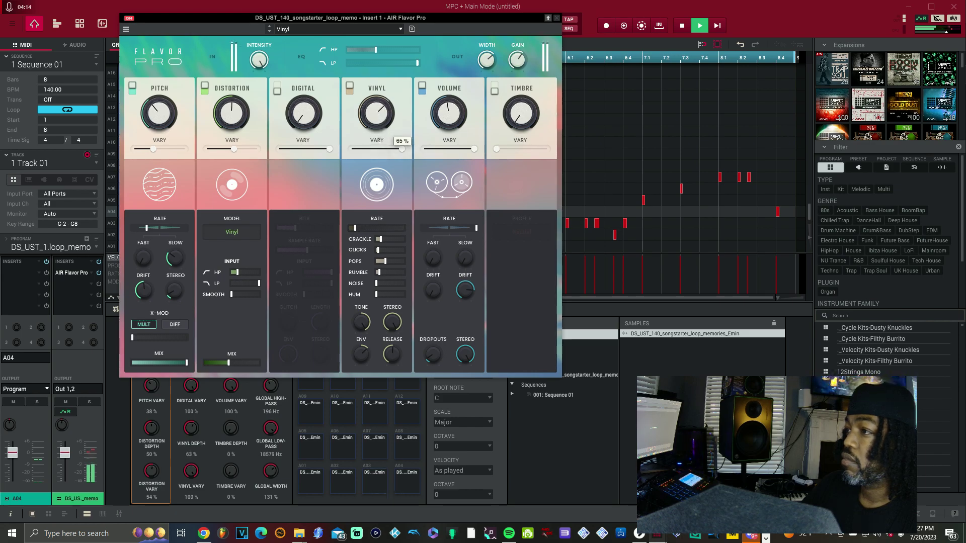
mouse_move(382, 239)
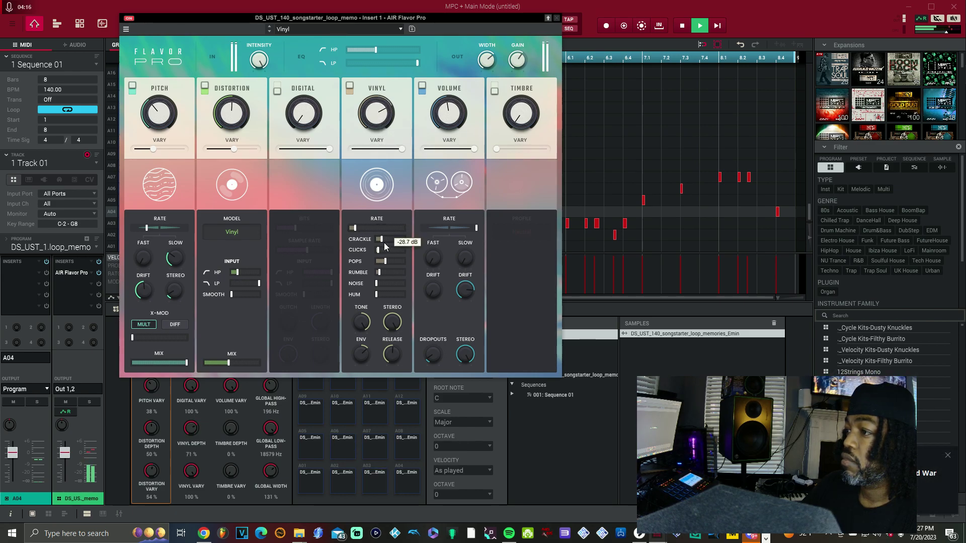
left_click_drag(379, 283, 381, 283)
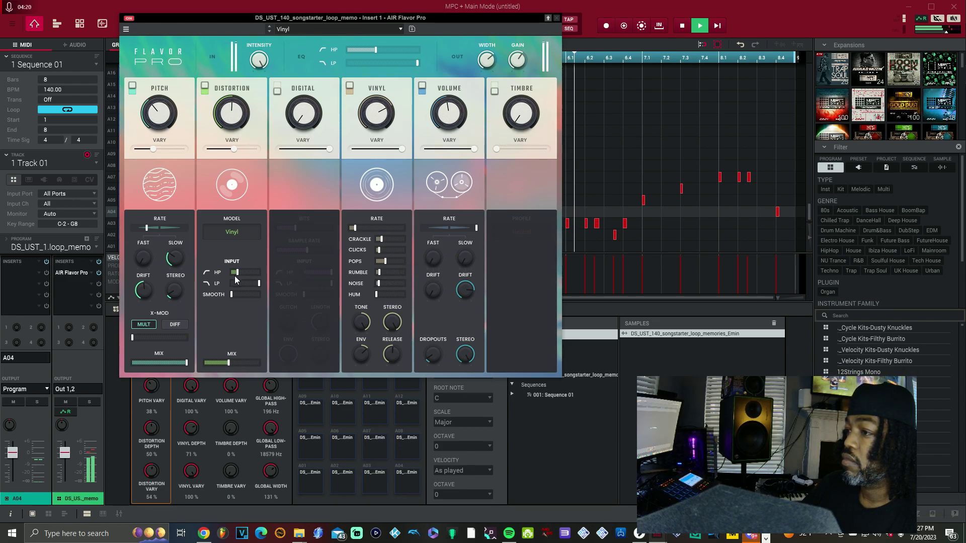
Set Flavor Pro's distortion depth to 56%, raise the distortion mix slightly, and close the effect editor.
left_click_drag(232, 113, 230, 132)
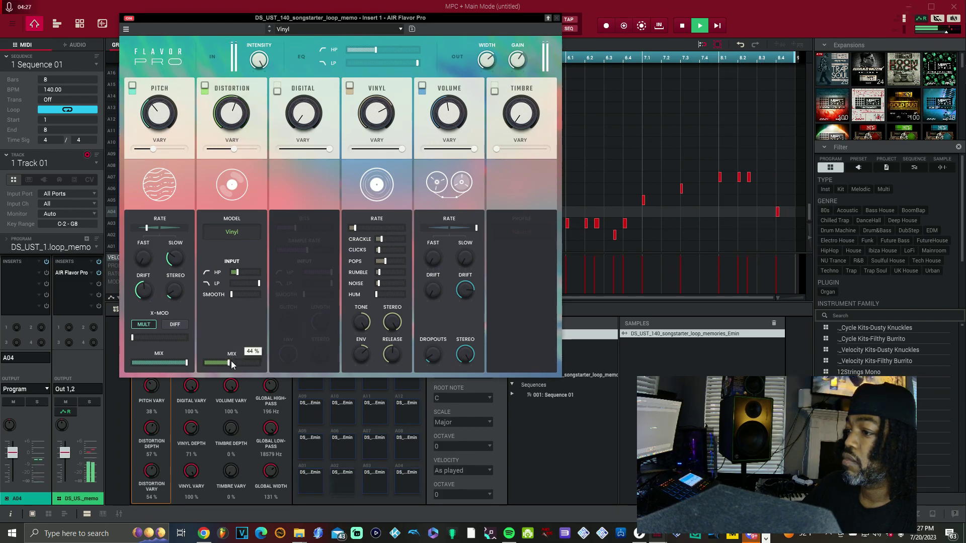
left_click_drag(260, 362, 241, 362)
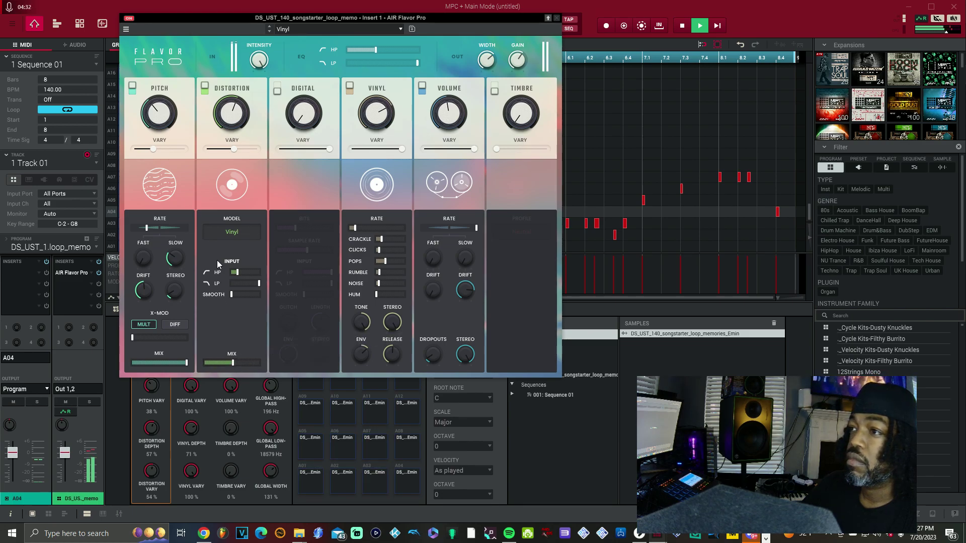
left_click_drag(244, 135, 244, 143)
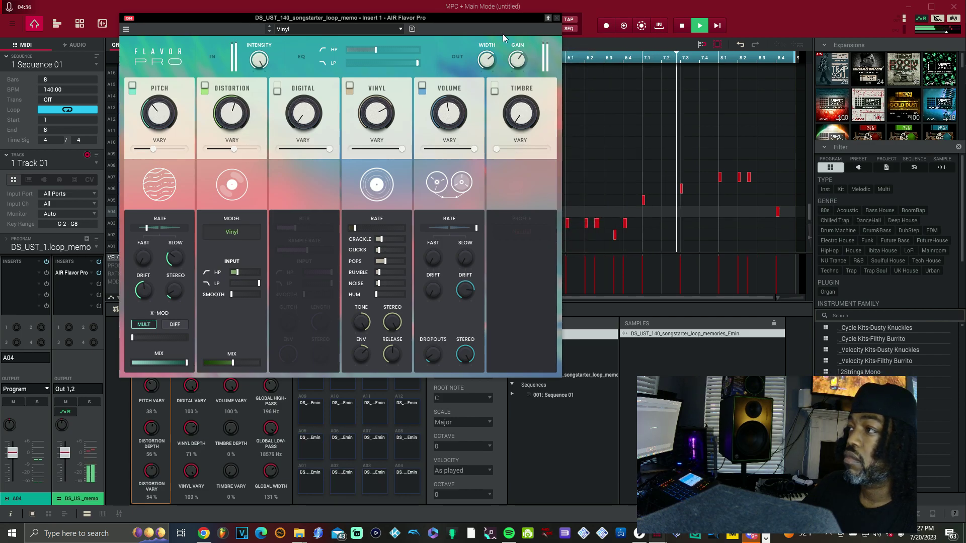
left_click(557, 18)
Move the A02 note near the end of bar 6 up to pad A06.
left_click_drag(615, 235, 613, 200)
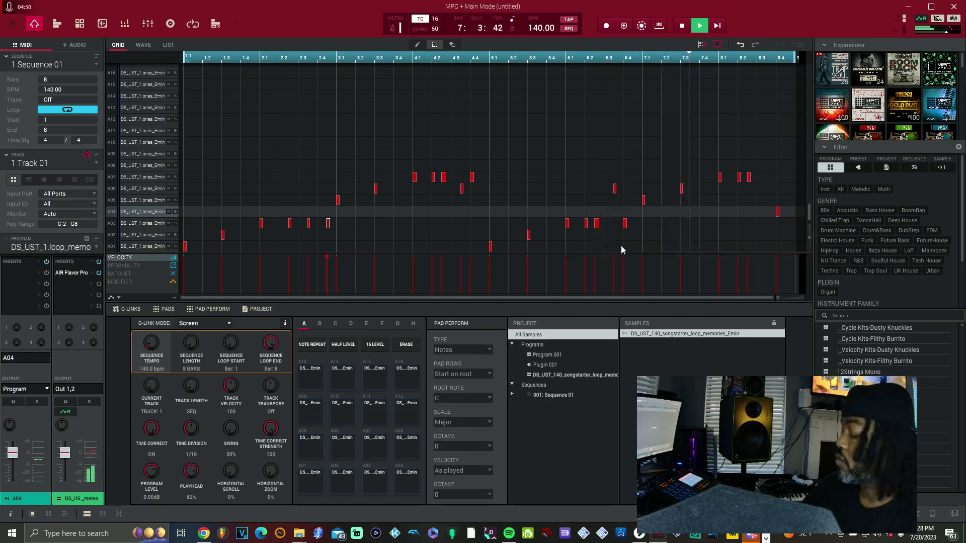
Switch to the unused track 2 and make it a plugin track using Plugin 001.
left_click(97, 165)
left_click(71, 181)
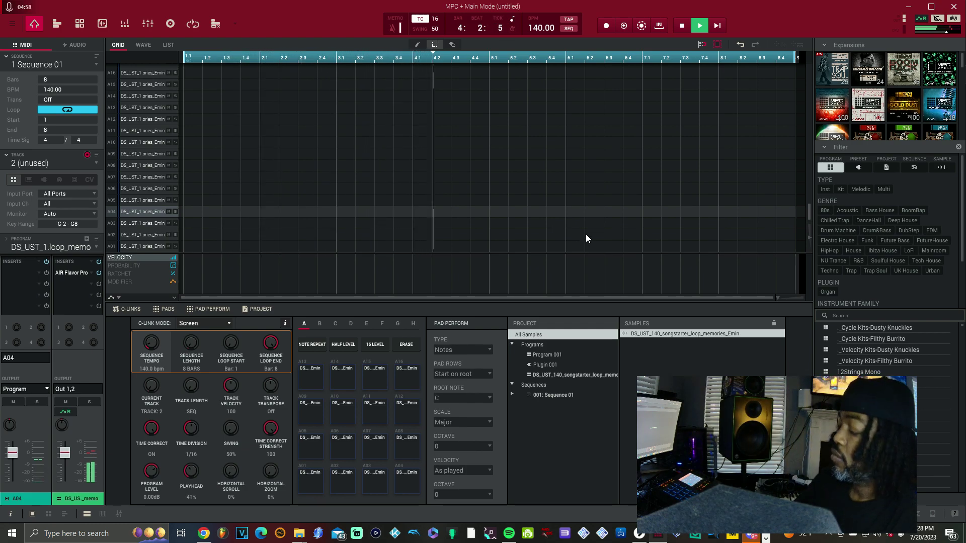
left_click(45, 179)
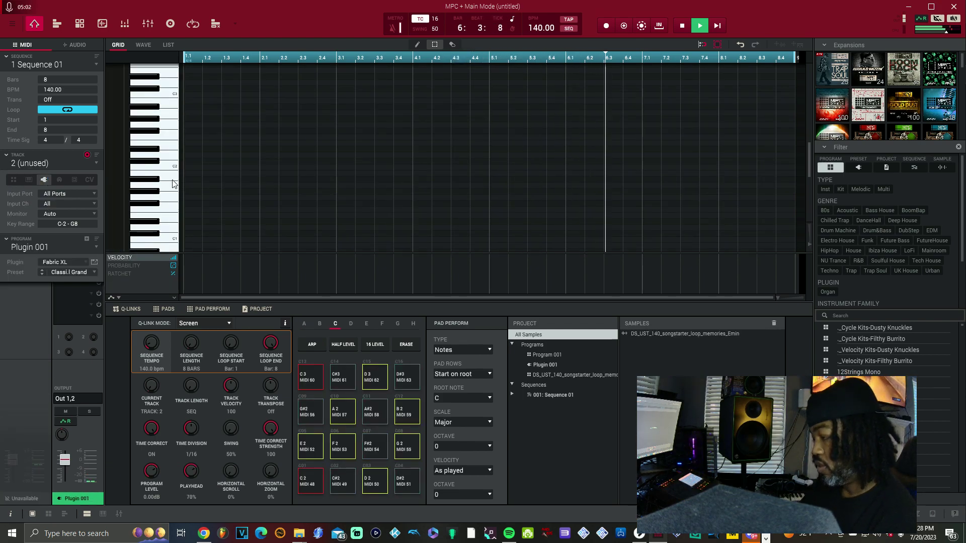
Save the project under the name "grinding" in the MPC documents folder.
key("ctrl+s")
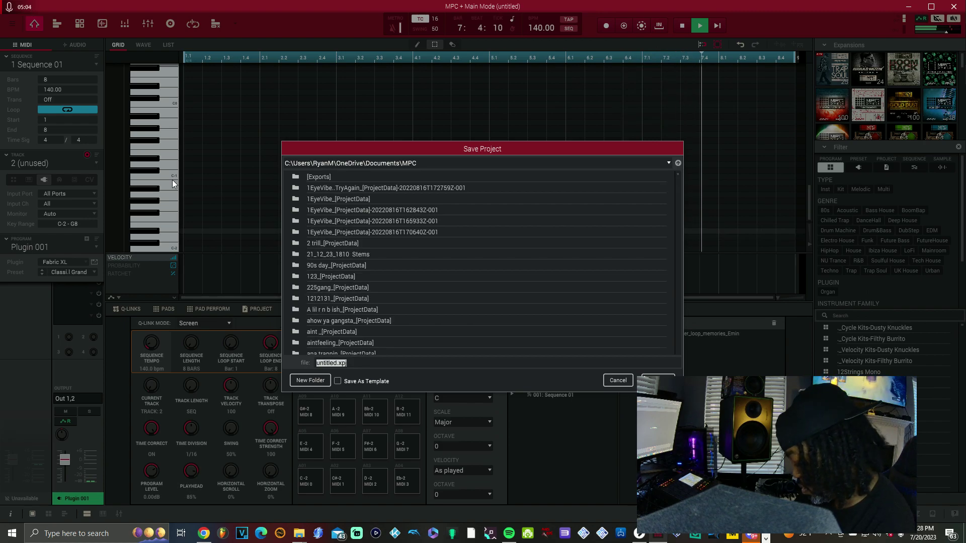
type("grinding")
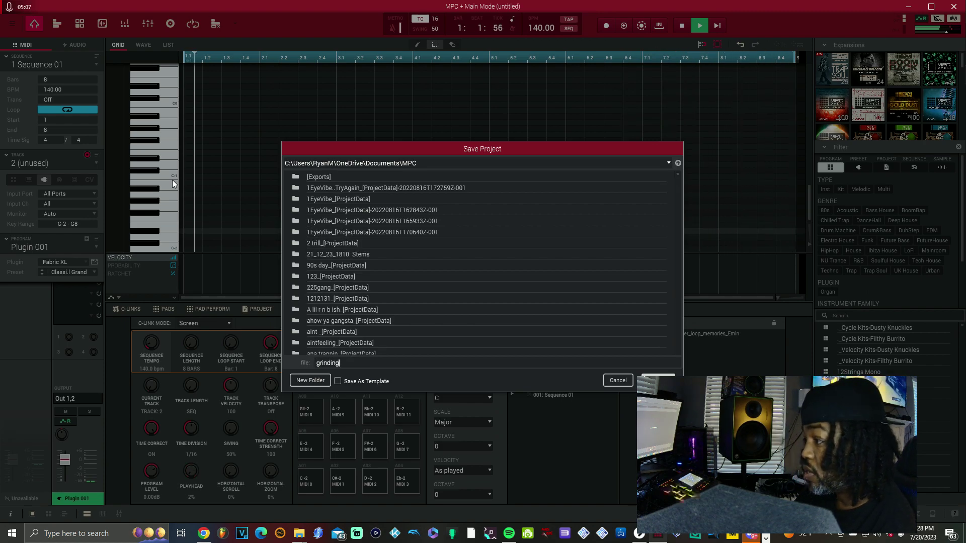
key("Return")
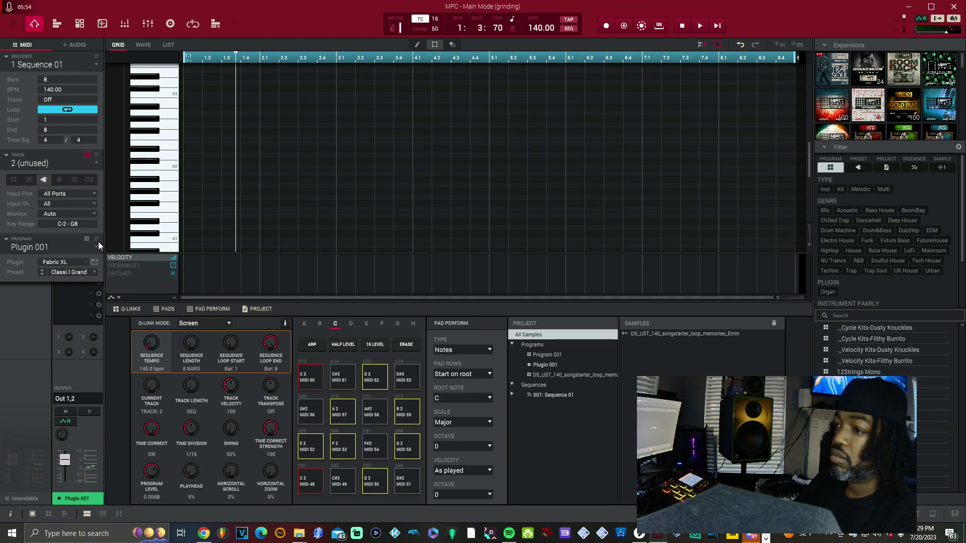
Record a part on track 2 with the Fabric XL plugin's Classical Grand preset, and switch to the unused track 3.
left_click(94, 262)
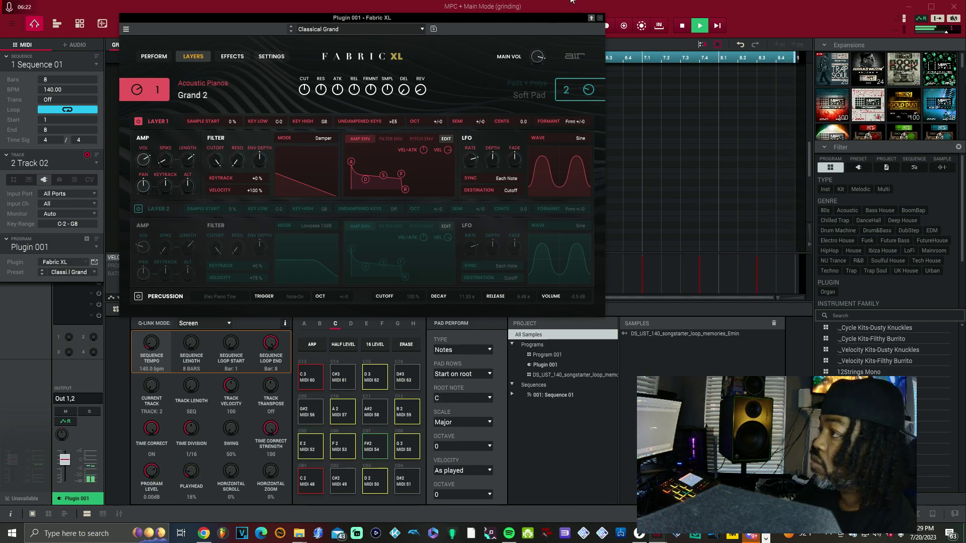
left_click(601, 18)
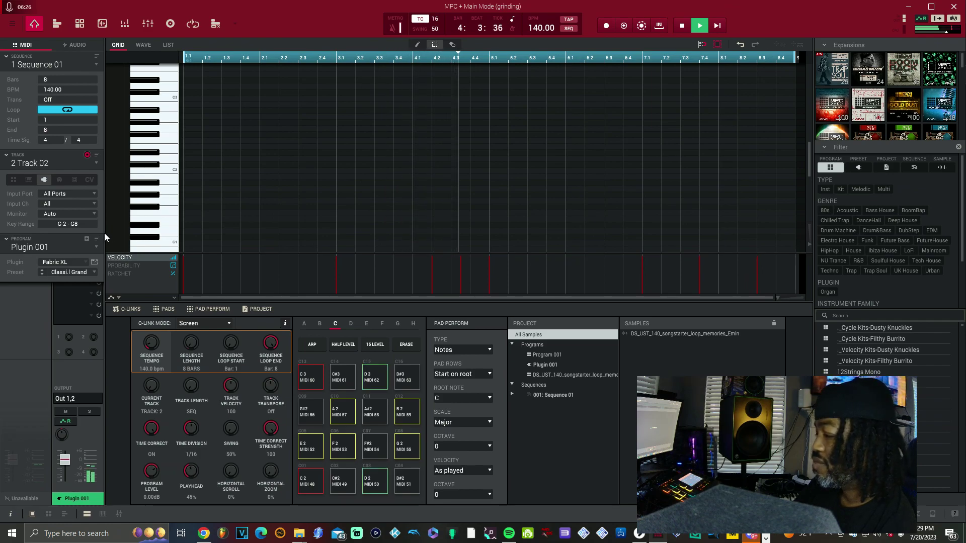
left_click(96, 162)
left_click(55, 192)
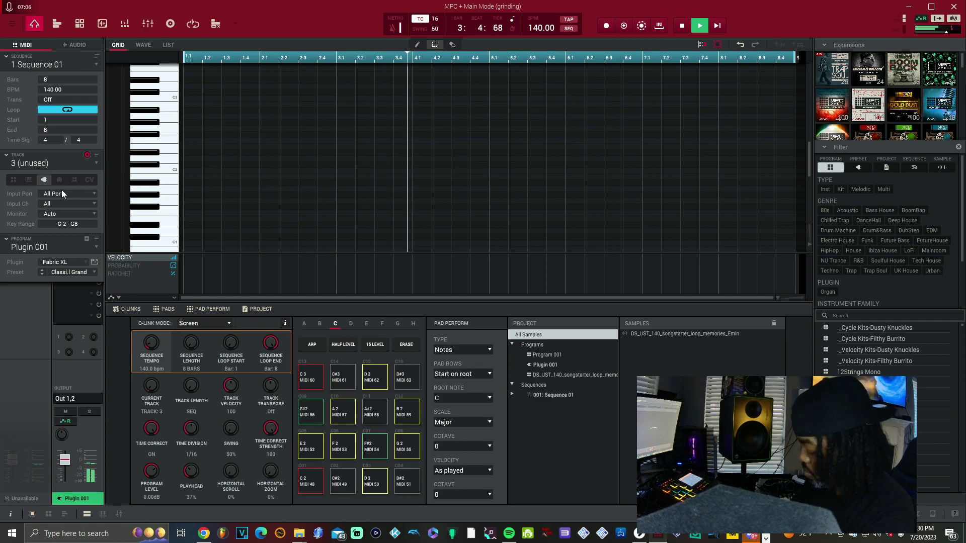
key("space")
key("ctrl+space")
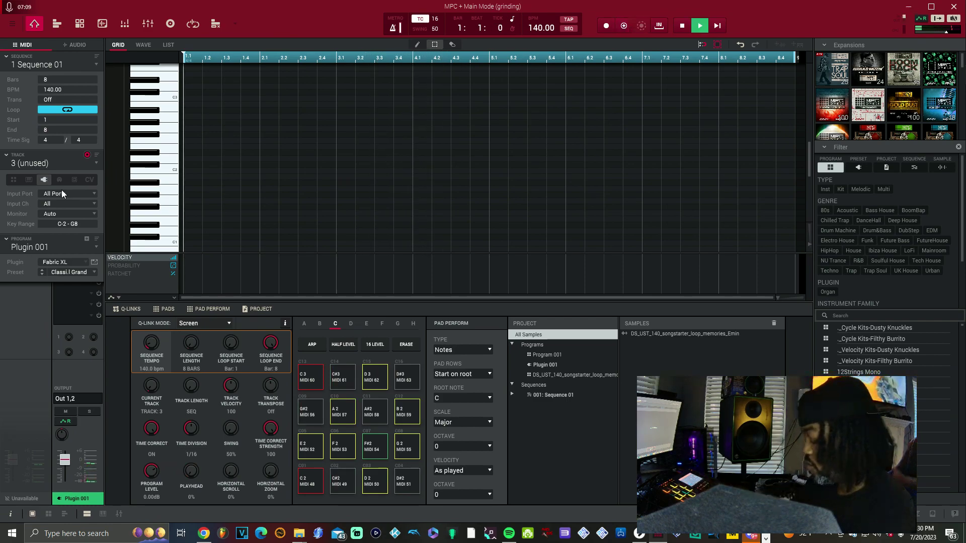
key("space")
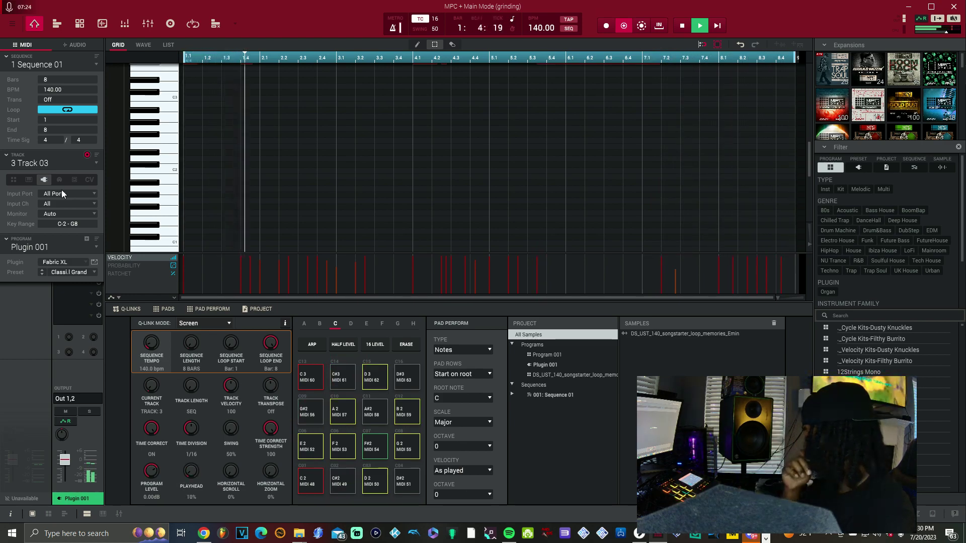
key("ctrl+z")
Record a melody on track 3 with the Fabric XL piano across the eight-bar sequence.
key("space")
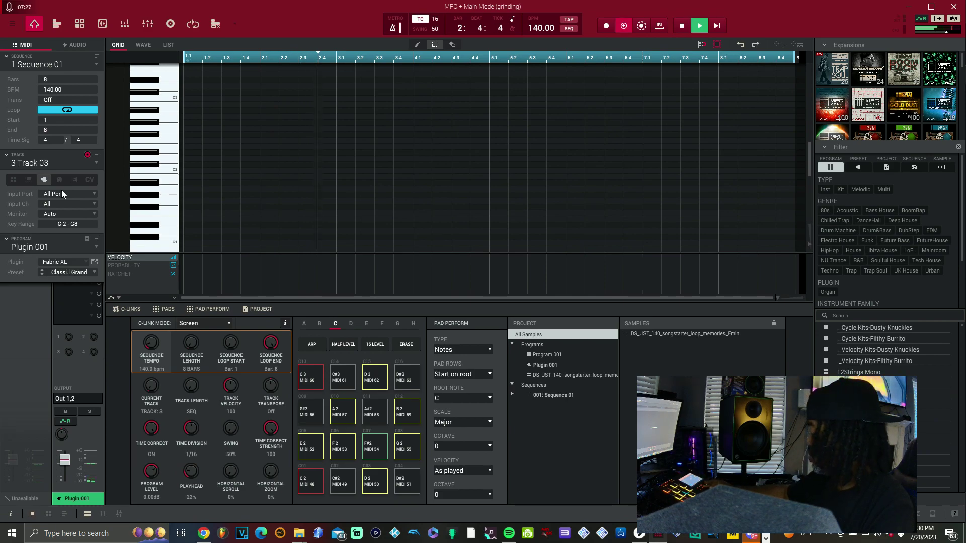
key("space")
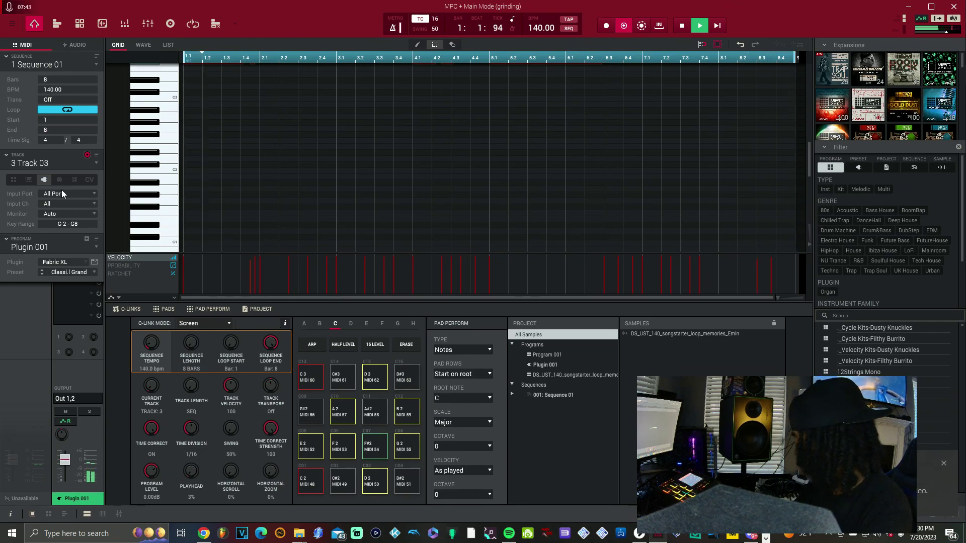
scroll(599, 180, "up", 3)
scroll(599, 180, "up", 1)
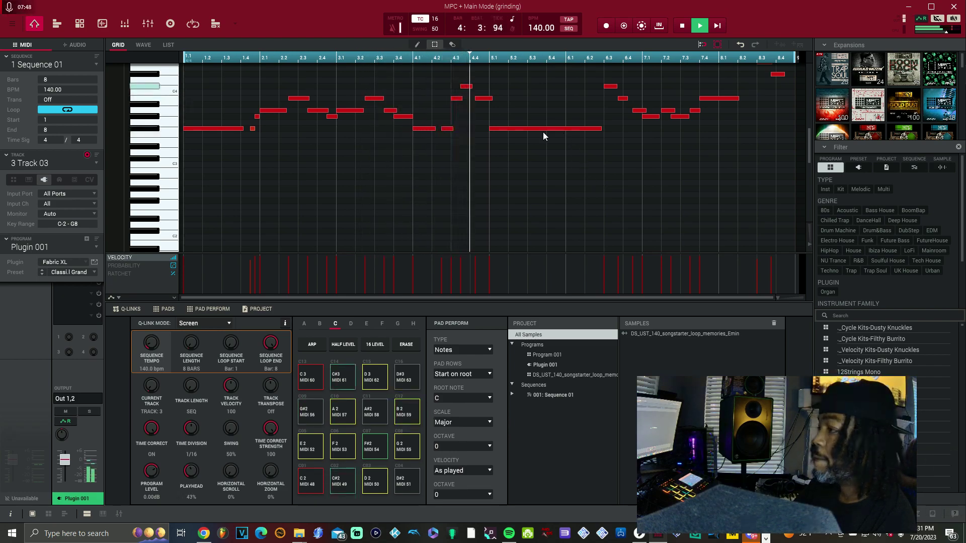
Try the long note starting at bar 5 of track 3 on A3 and on G#3, and play the sequence.
key("space")
left_click_drag(542, 132, 542, 117)
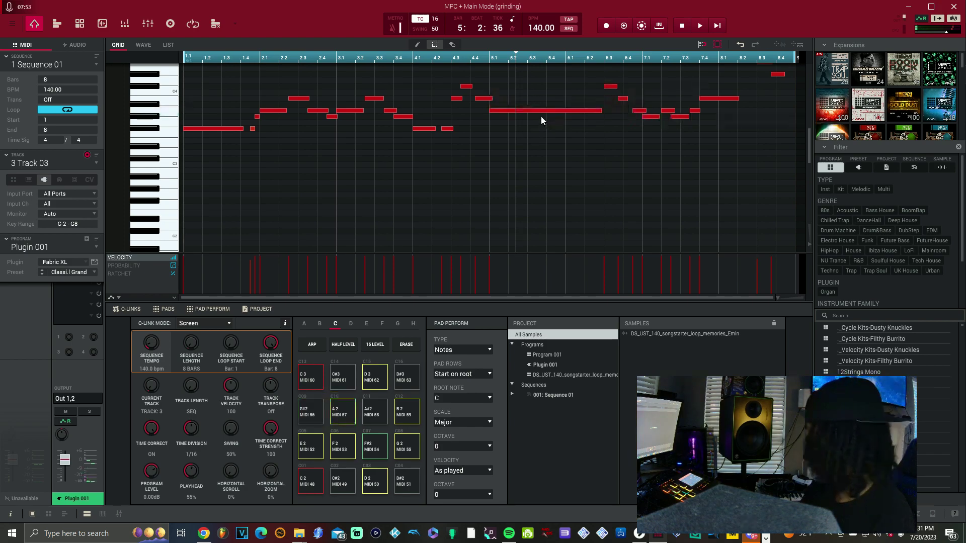
scroll(541, 117, "down", 3)
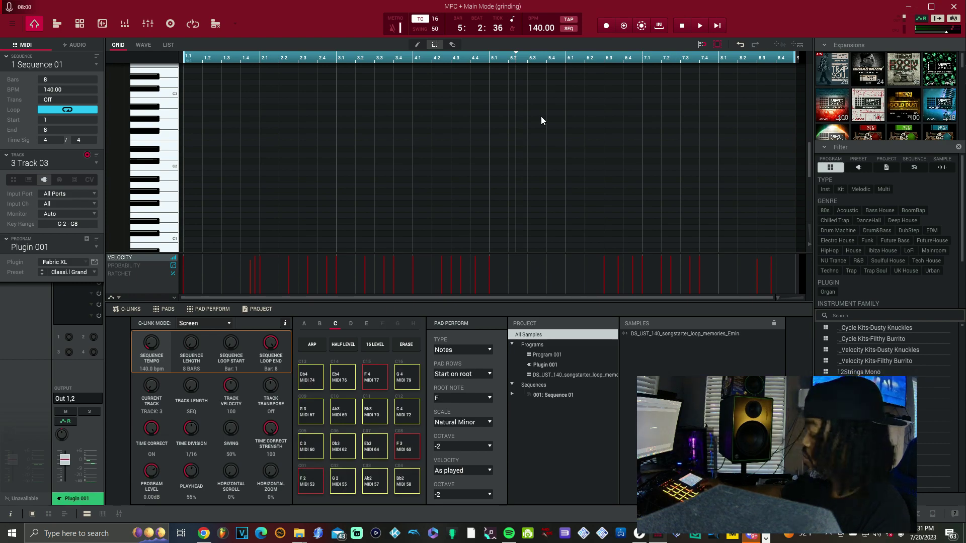
scroll(541, 116, "up", 4)
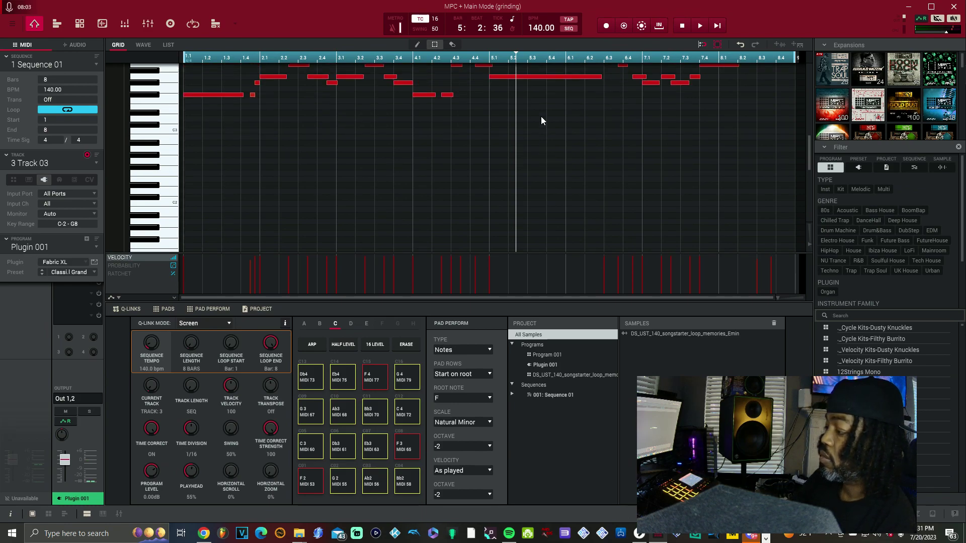
left_click(541, 113)
left_click_drag(541, 119, 541, 119)
key("space")
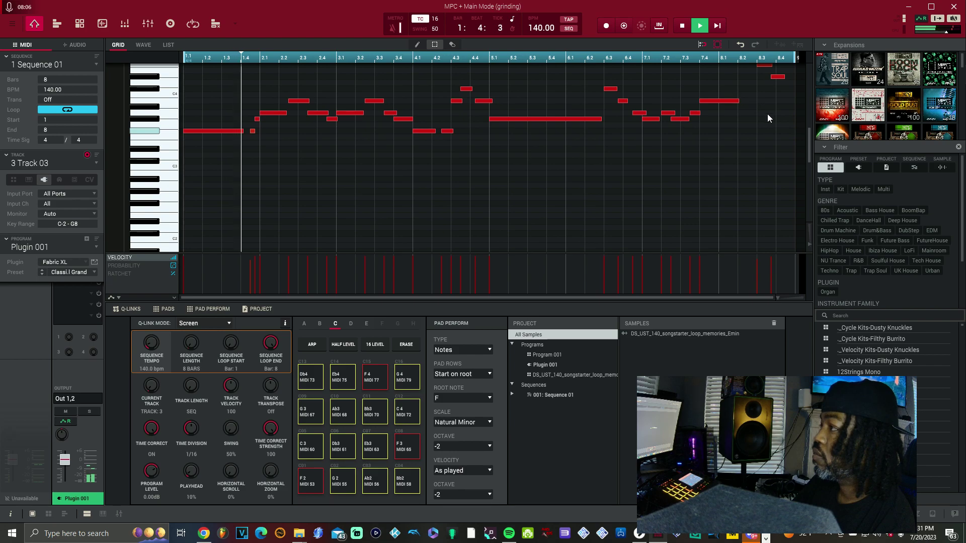
Shift the last note of bar 4 slightly earlier, and lower the long bar 5 note to G3.
scroll(768, 114, "up", 1)
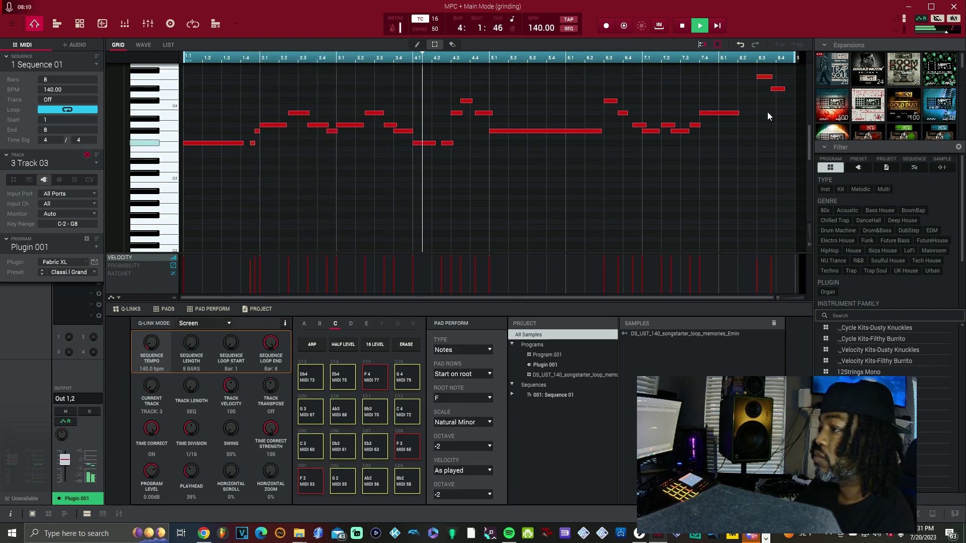
key("space")
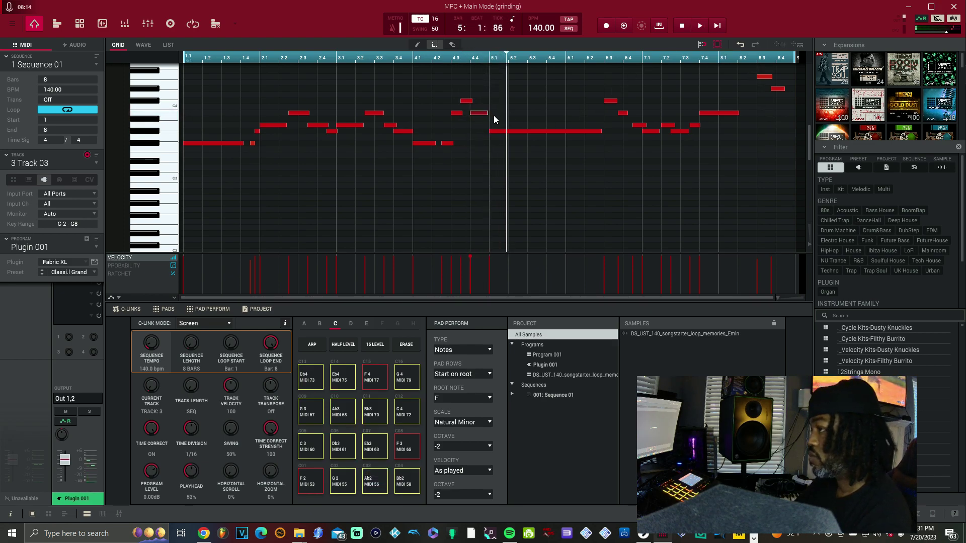
left_click_drag(501, 134, 501, 140)
key("space")
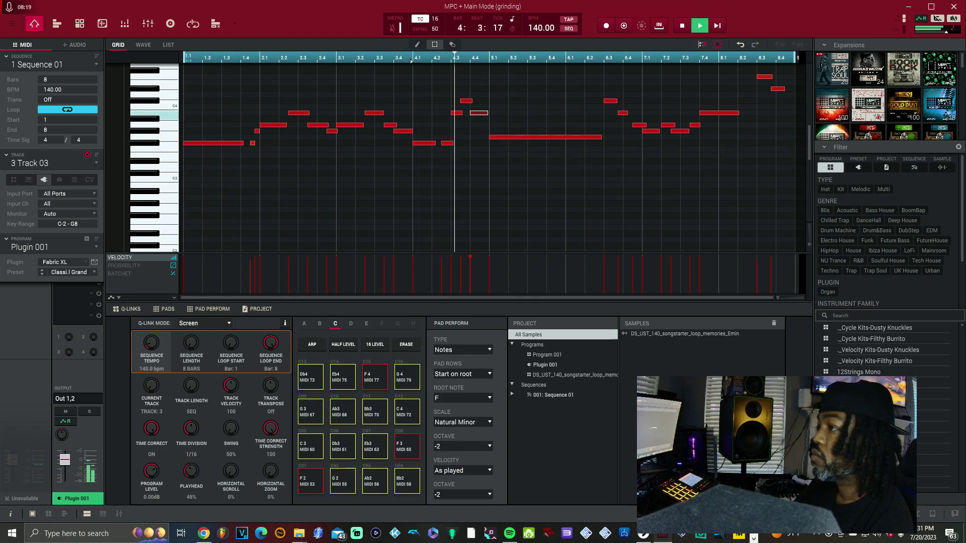
Try the long bar 5 note on A#3 with playback from 4.2, and on F3.
key("space")
left_click_drag(545, 139, 547, 123)
left_click(432, 59)
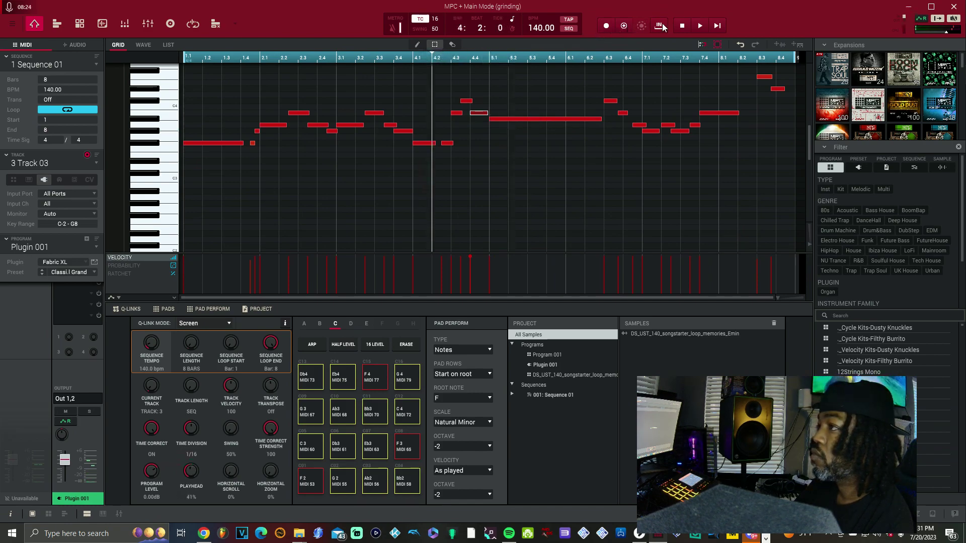
left_click(706, 27)
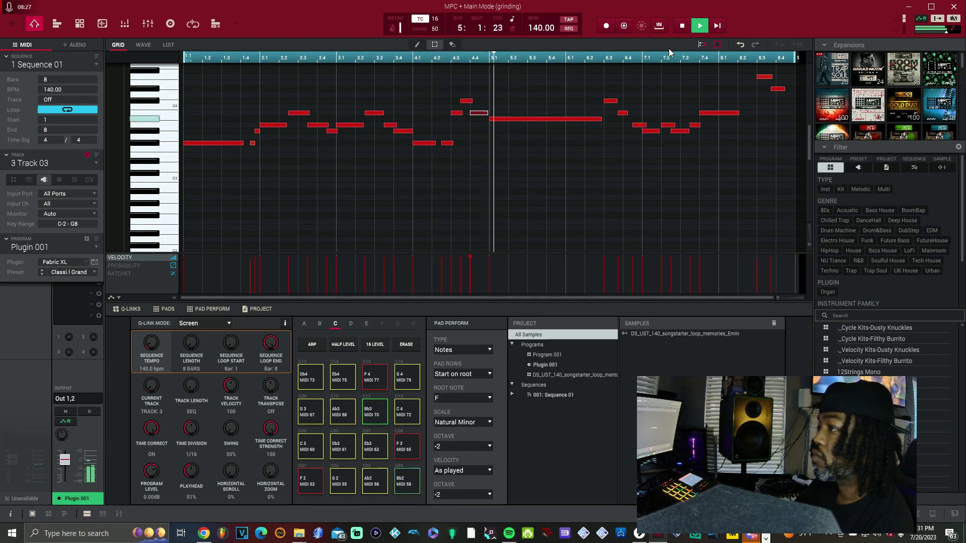
key("space")
left_click_drag(549, 119, 548, 153)
key("space")
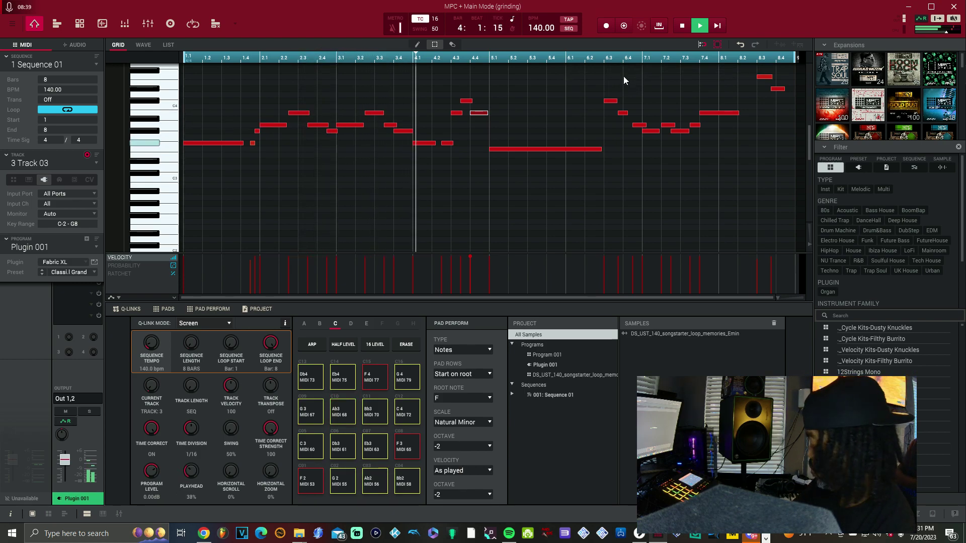
Try the long bar 5 note on G#3 and on A3, auditioning the passage from the end of bar 3.
scroll(624, 77, "down", 3)
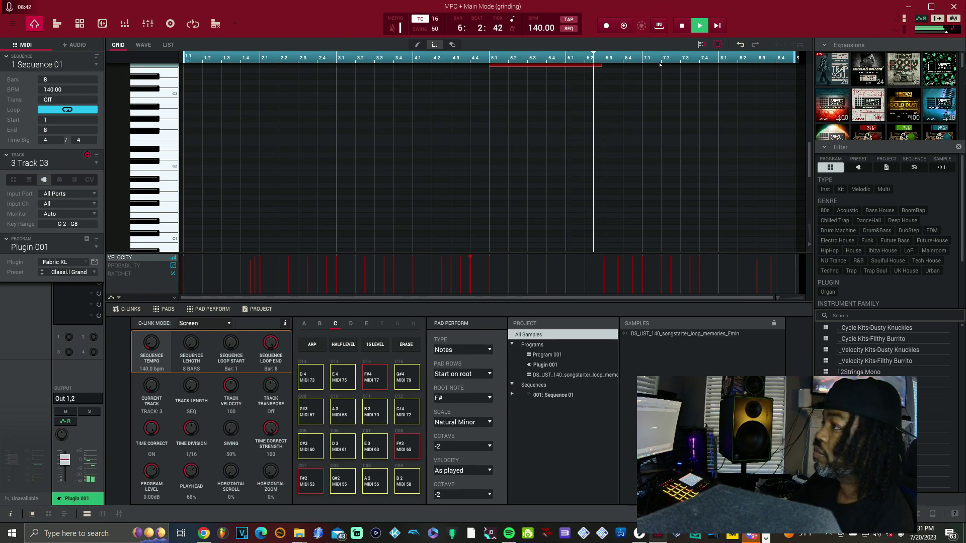
scroll(659, 62, "up", 3)
key("space")
left_click_drag(563, 126, 563, 113)
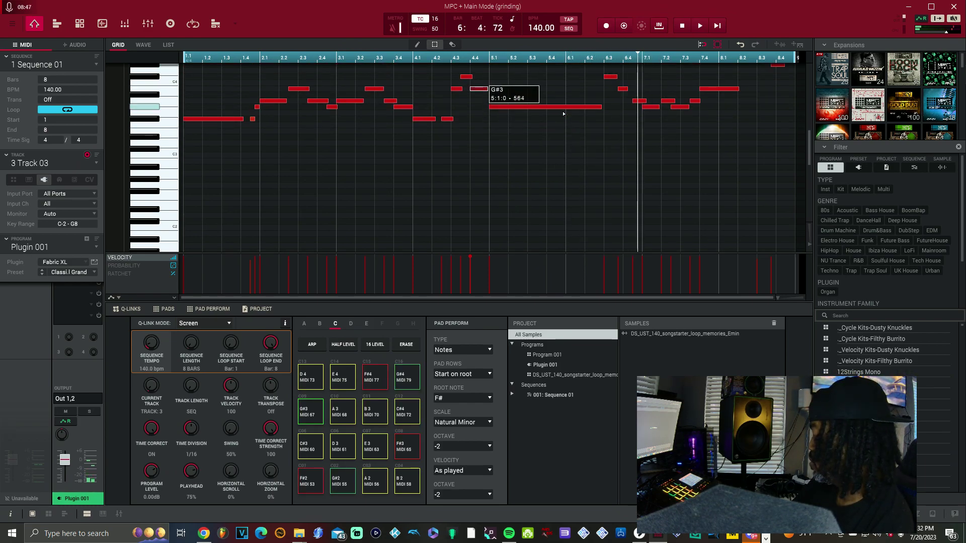
left_click(403, 57)
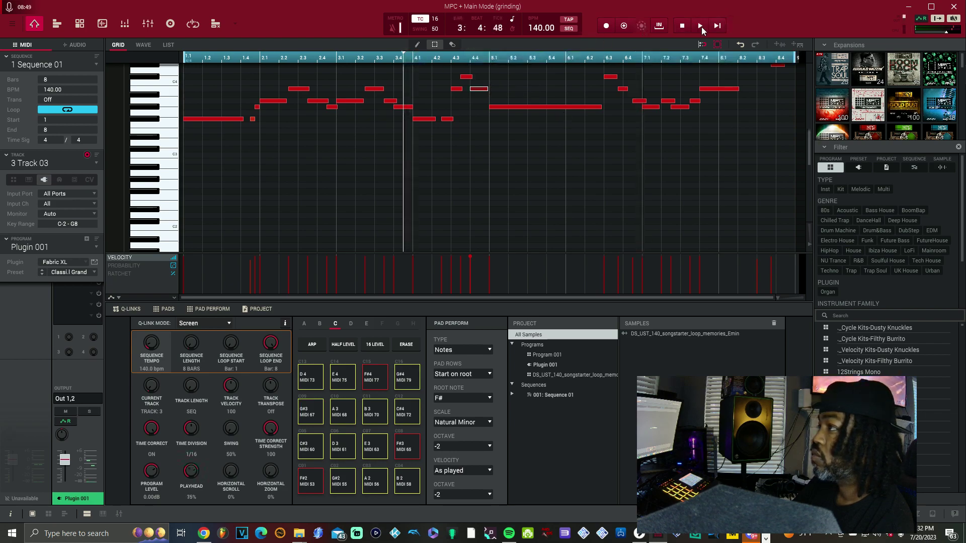
left_click(699, 30)
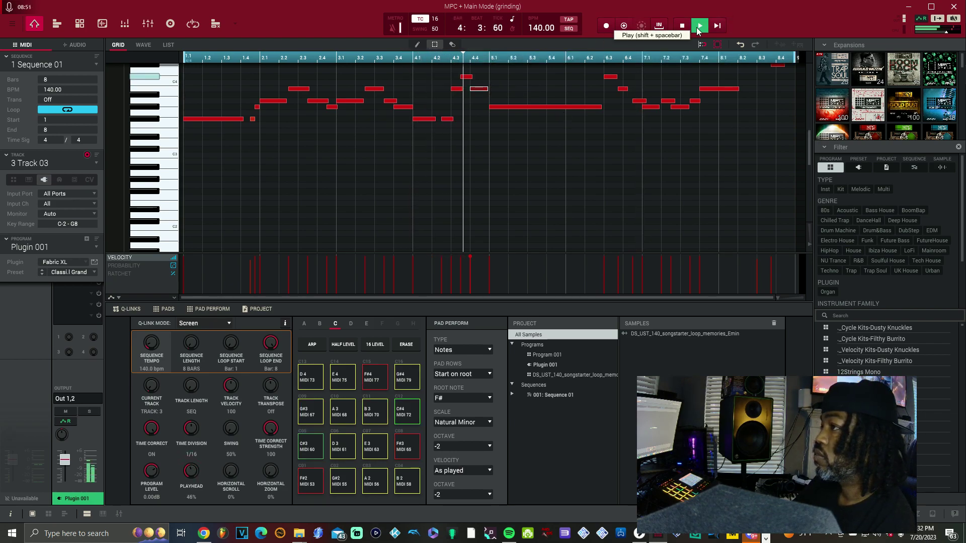
left_click_drag(549, 107, 549, 101)
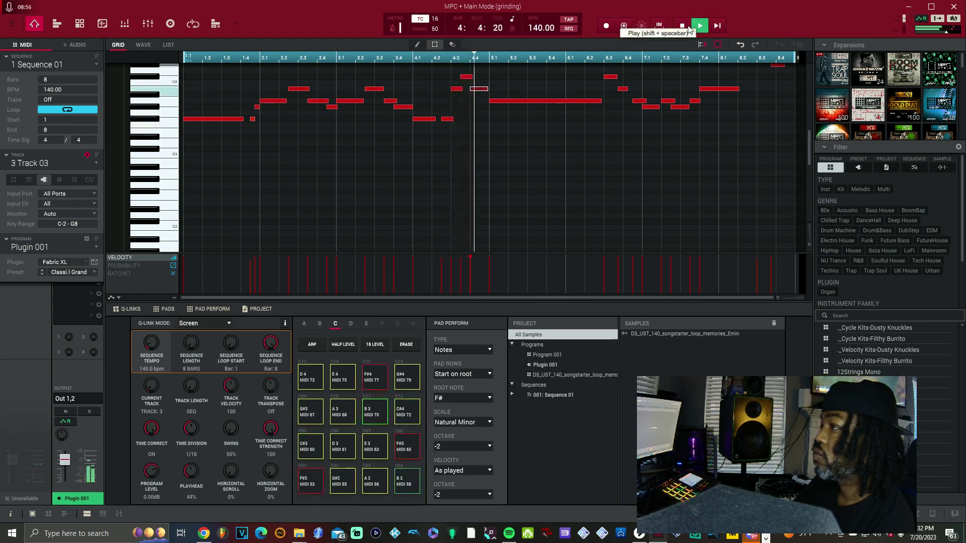
left_click(683, 29)
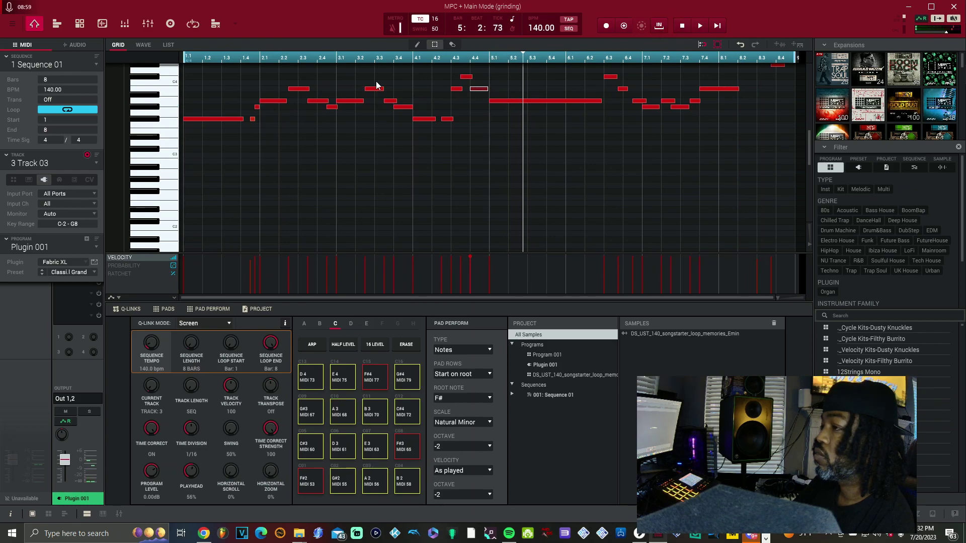
Lower the long bar 5 note to F#3 and play the melody to check it.
key("space")
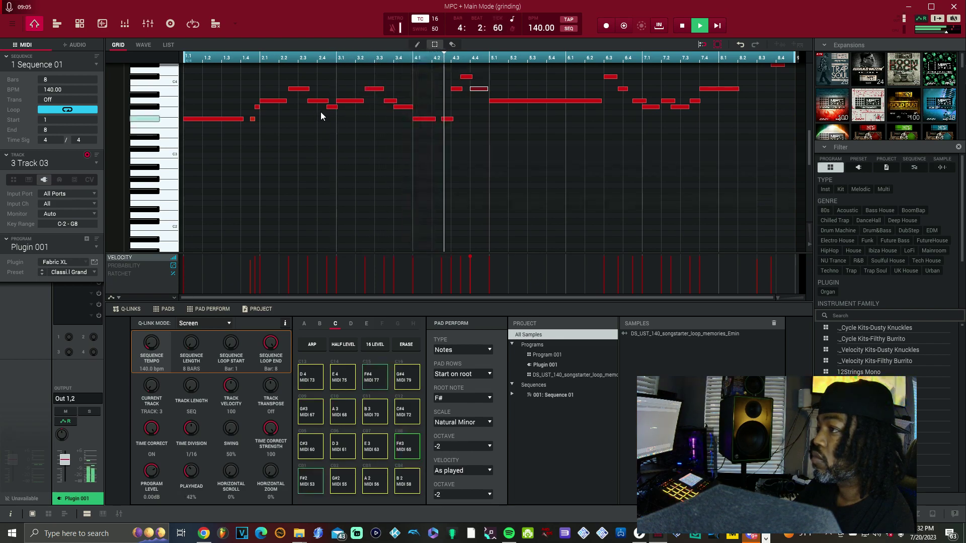
key("space")
left_click_drag(542, 100, 540, 121)
key("space")
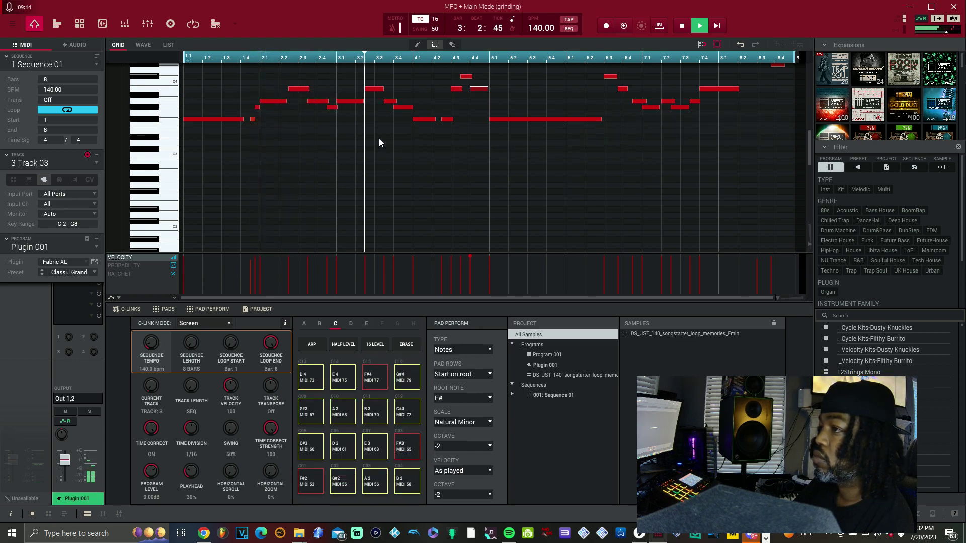
key("space")
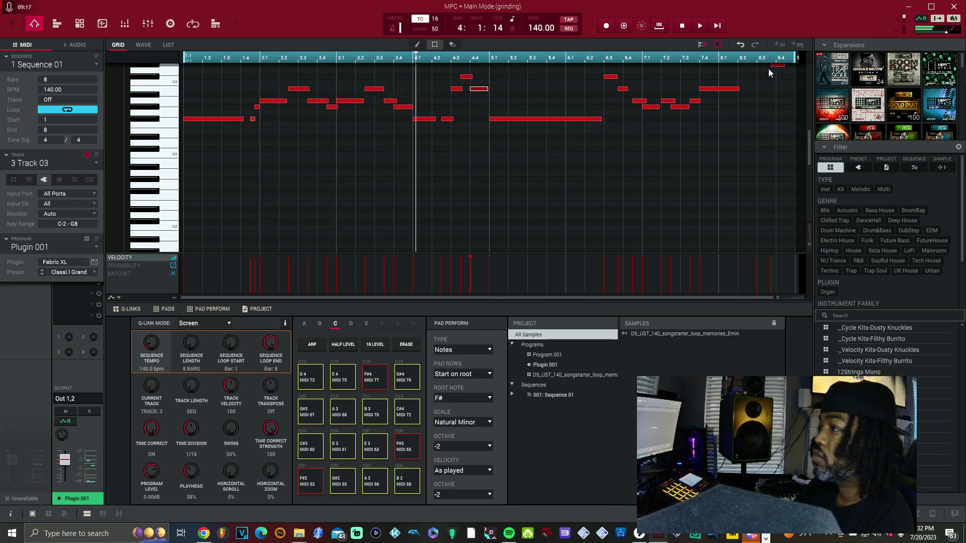
Set the time correct division to 1/32 while the sequence plays.
left_click_drag(781, 297, 499, 291)
key("space")
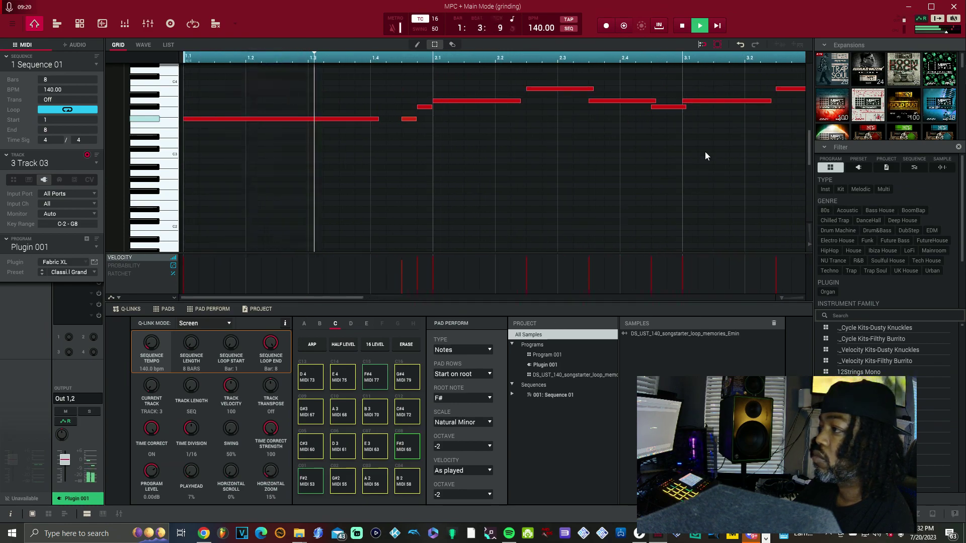
left_click(435, 19)
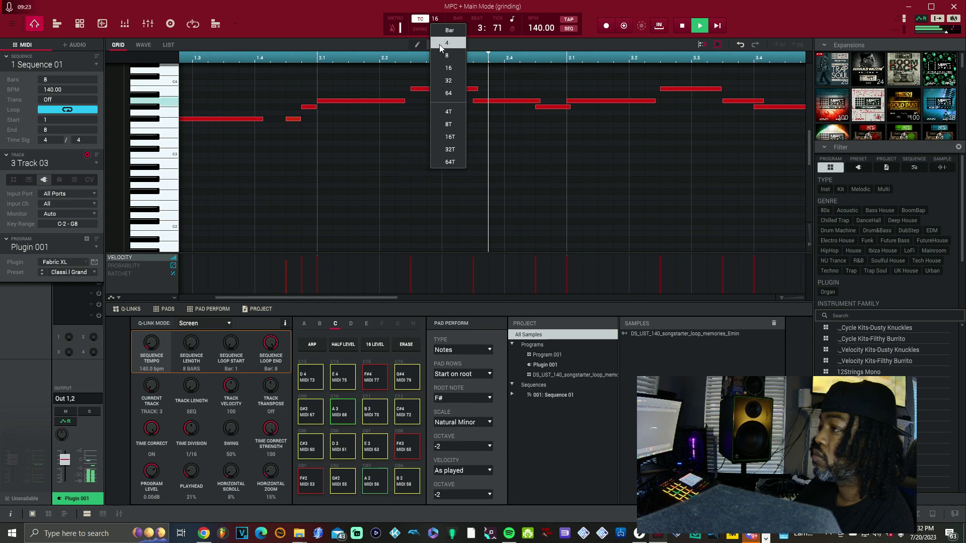
left_click(443, 78)
scroll(493, 76, "up", 4)
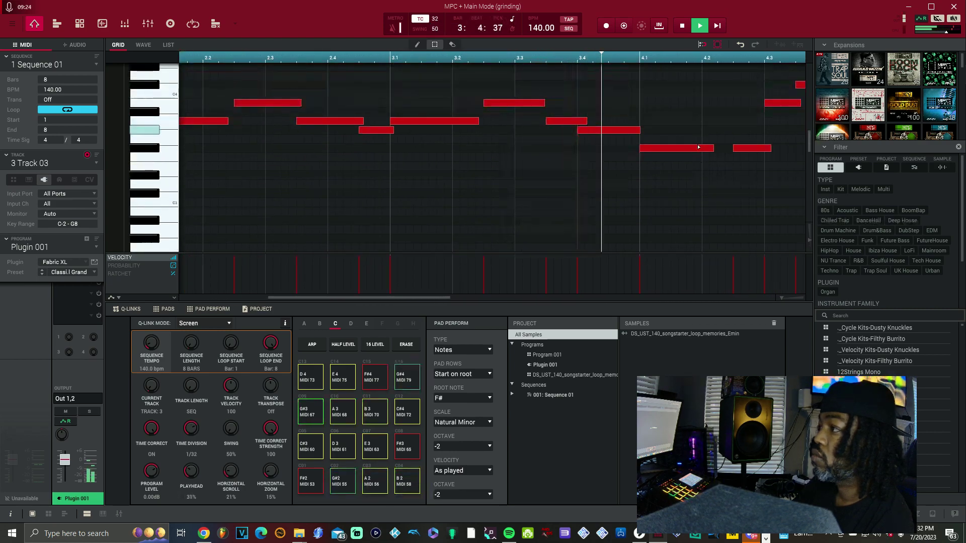
Add a 1/32 note just before beat 4.3, raise it to A3, and return the playhead to beat 4.2.
key("space")
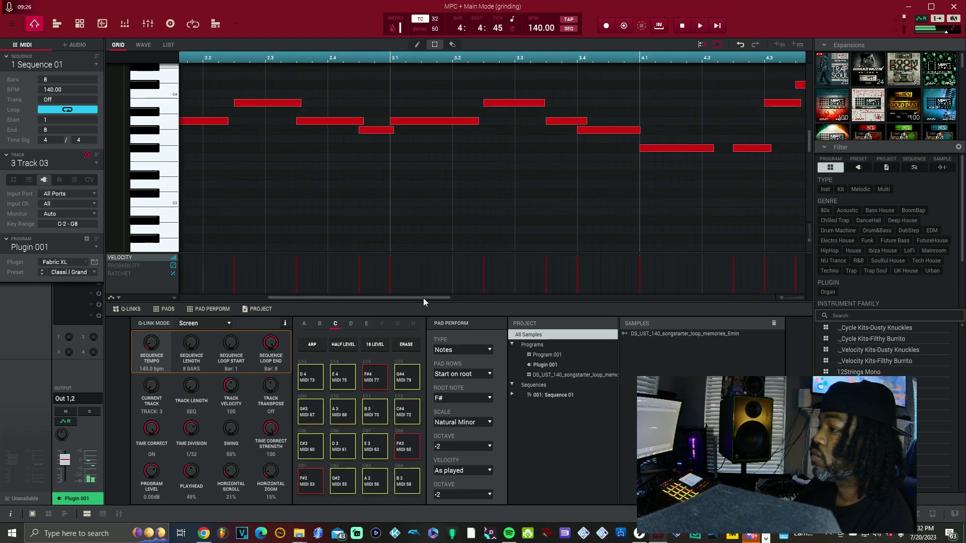
left_click_drag(424, 298, 464, 298)
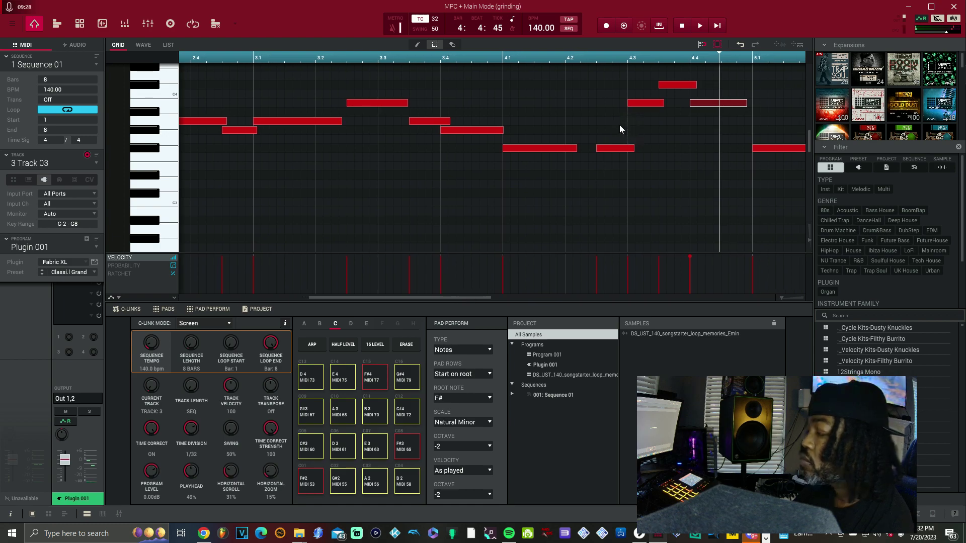
left_click(621, 150)
key("space")
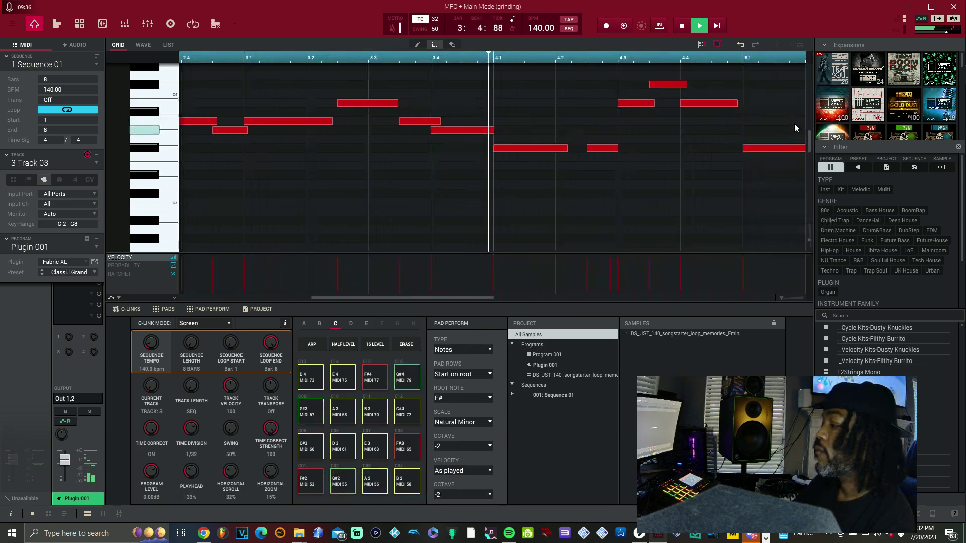
key("space")
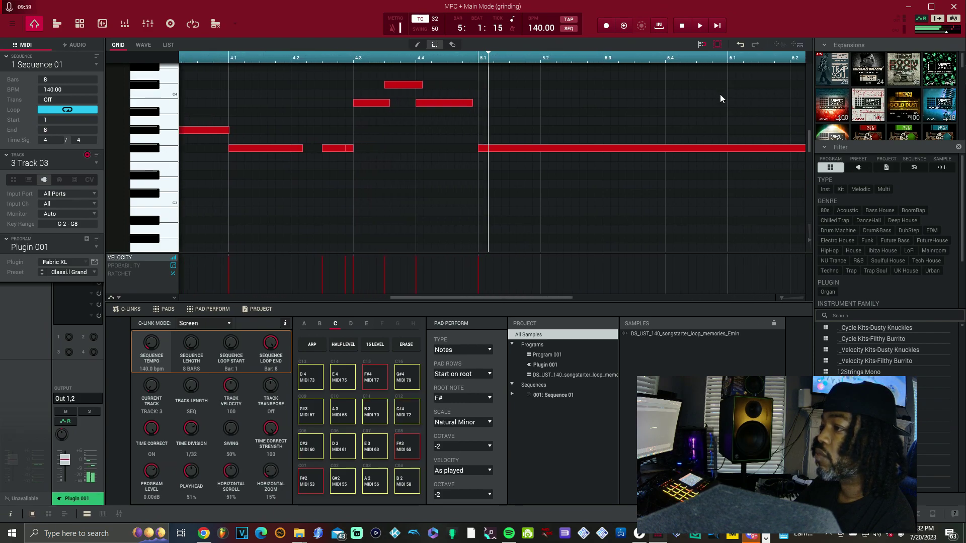
left_click_drag(350, 149, 349, 121)
left_click(292, 61)
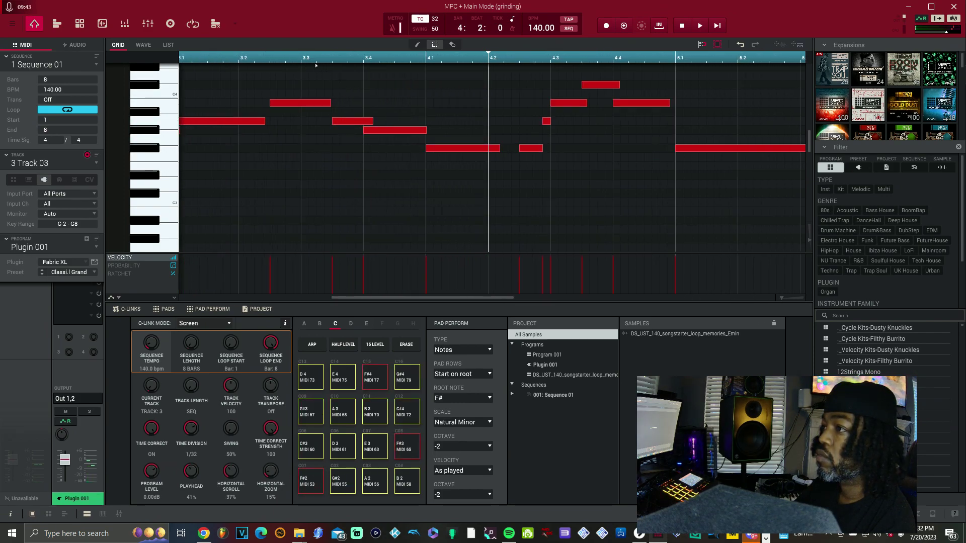
Lengthen the short A3 note before beat 4.3 so it overlaps the next note, and play from beat 4.2 to check it.
left_click(700, 26)
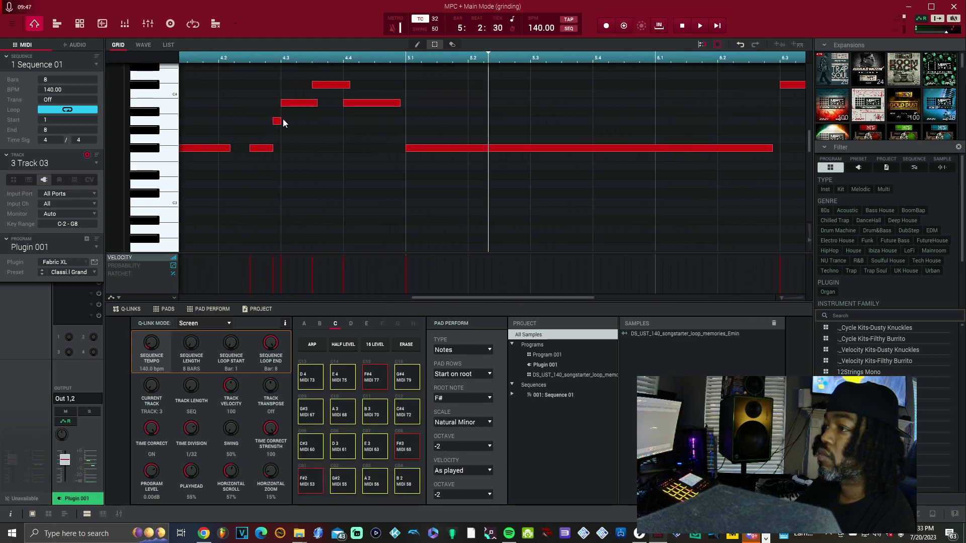
left_click_drag(280, 122, 290, 122)
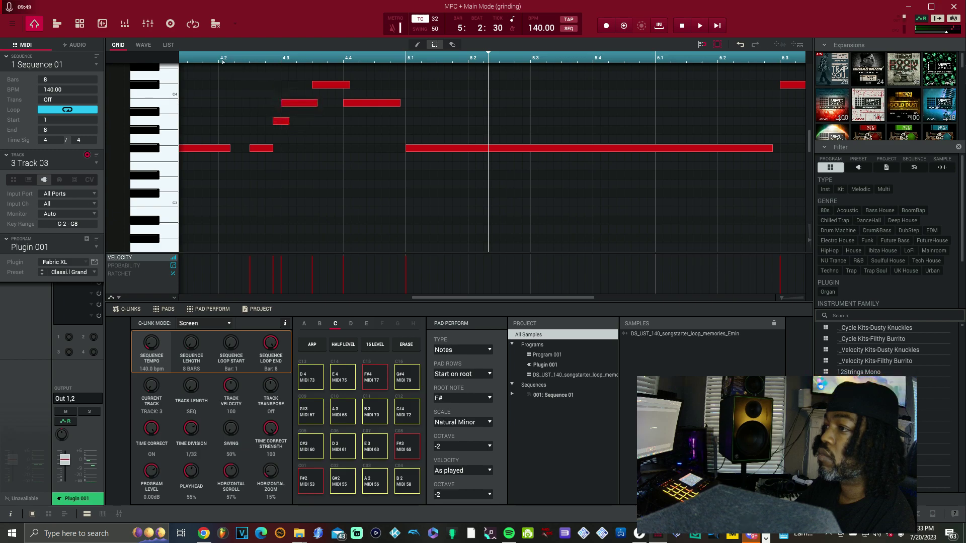
left_click(205, 59)
left_click(696, 26)
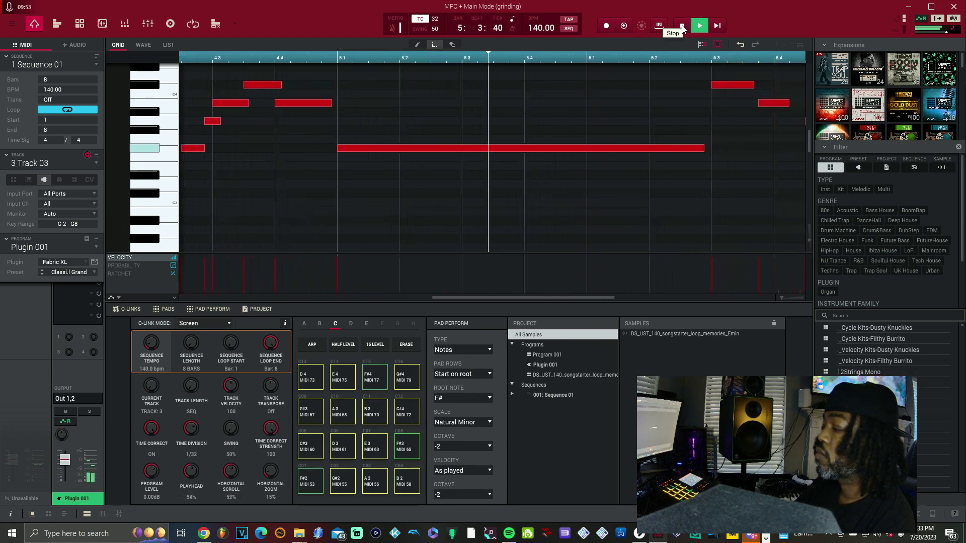
left_click(681, 28)
Add a short B3 note just before beat 6.3, extend it slightly past the beat, and play the passage.
double_click(574, 104)
left_click_drag(579, 104, 589, 103)
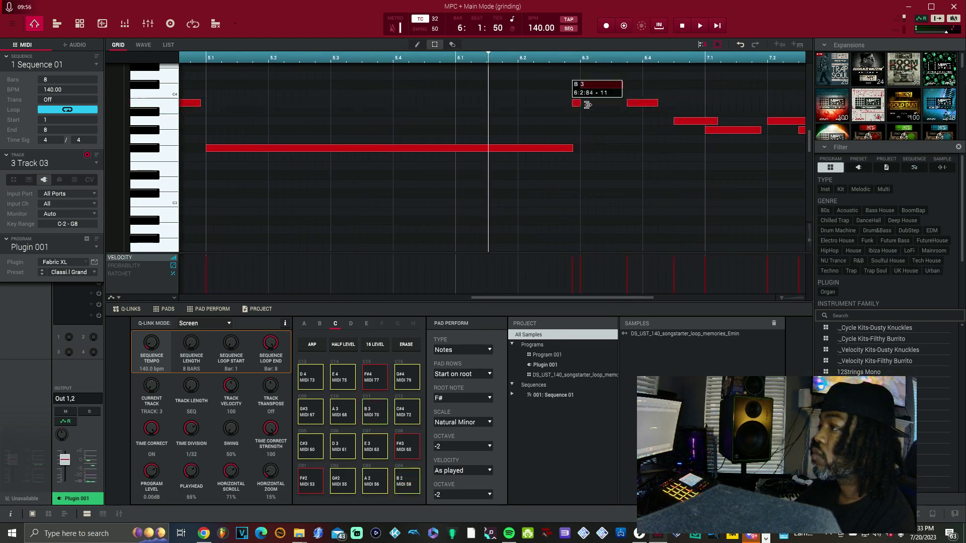
left_click(701, 26)
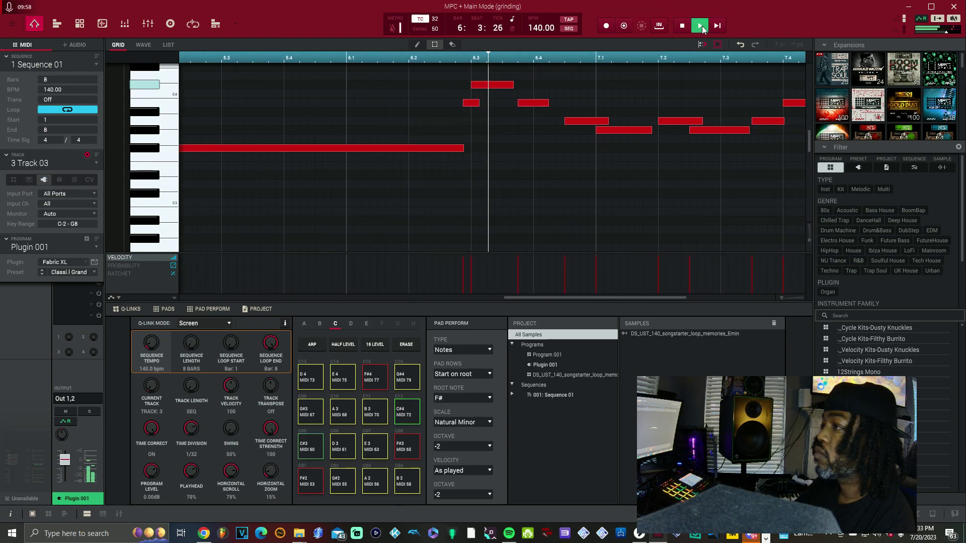
Raise the note at beat 8.3 to F#4 and play the end of the melody.
scroll(705, 175, "up", 2)
scroll(721, 220, "up", 1)
key("space")
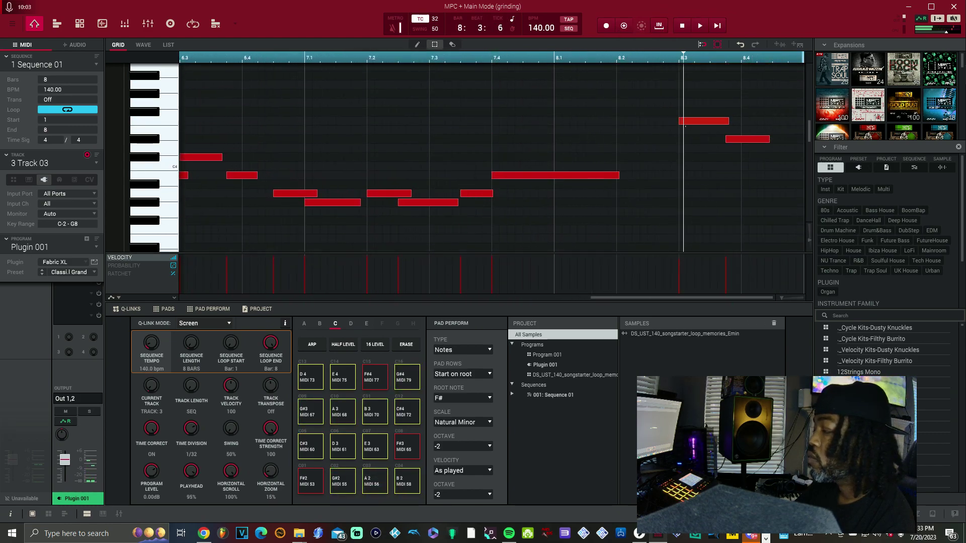
left_click(690, 124)
left_click_drag(689, 124, 689, 115)
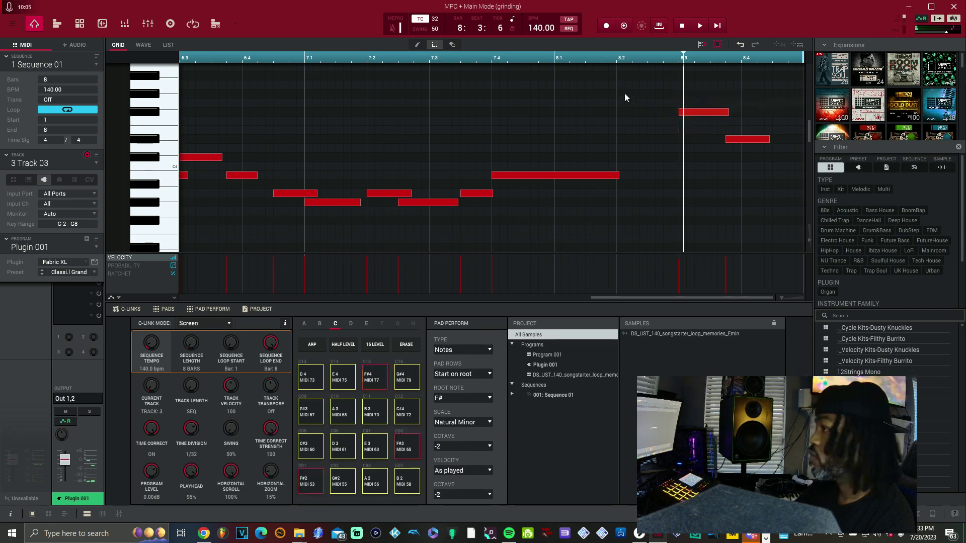
left_click(703, 30)
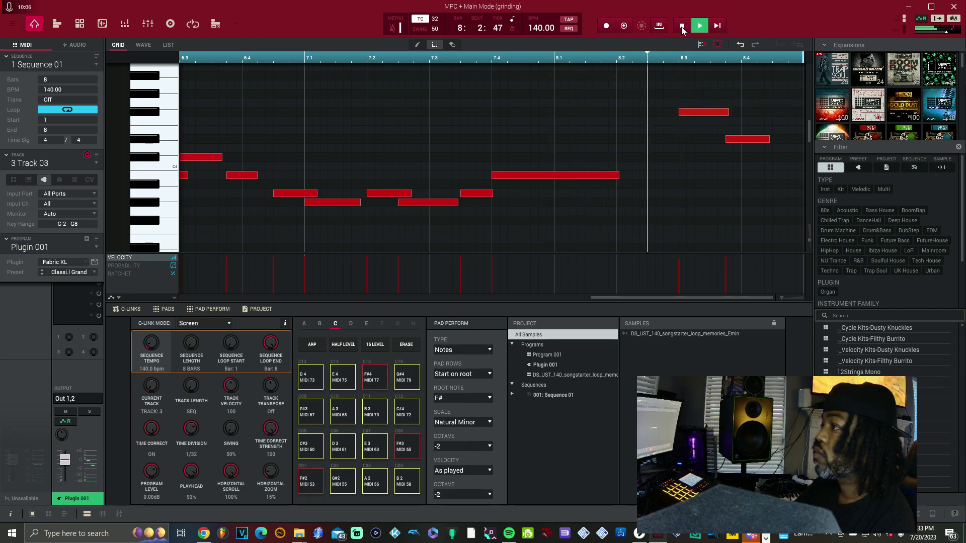
Raise the last note of bar 8 to E4 and audition the passage from beat 7.4.
left_click_drag(747, 141, 747, 132)
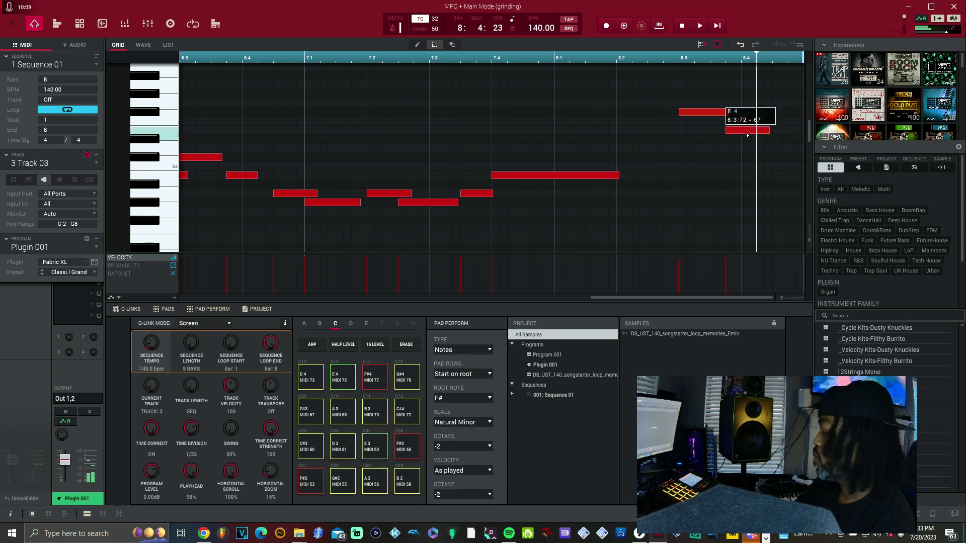
left_click(496, 59)
left_click(700, 26)
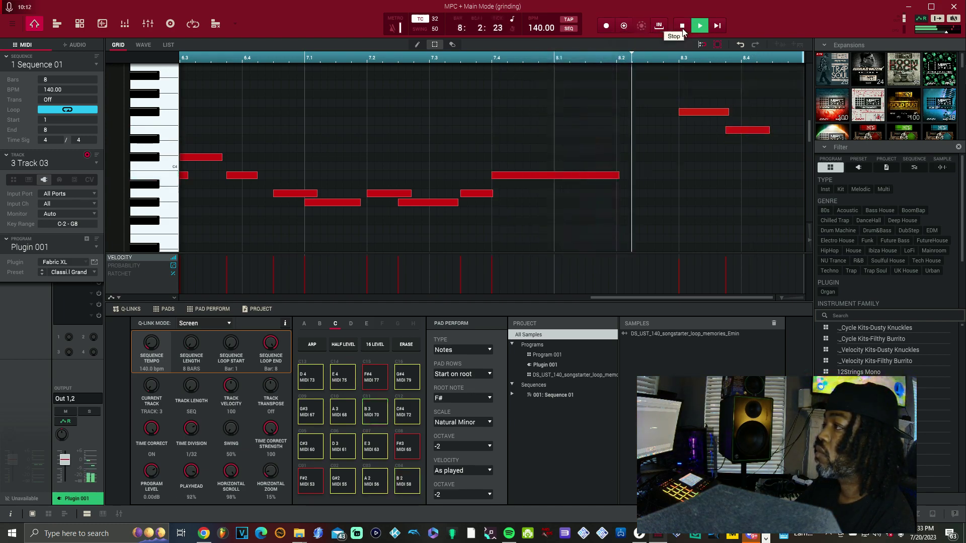
left_click(683, 27)
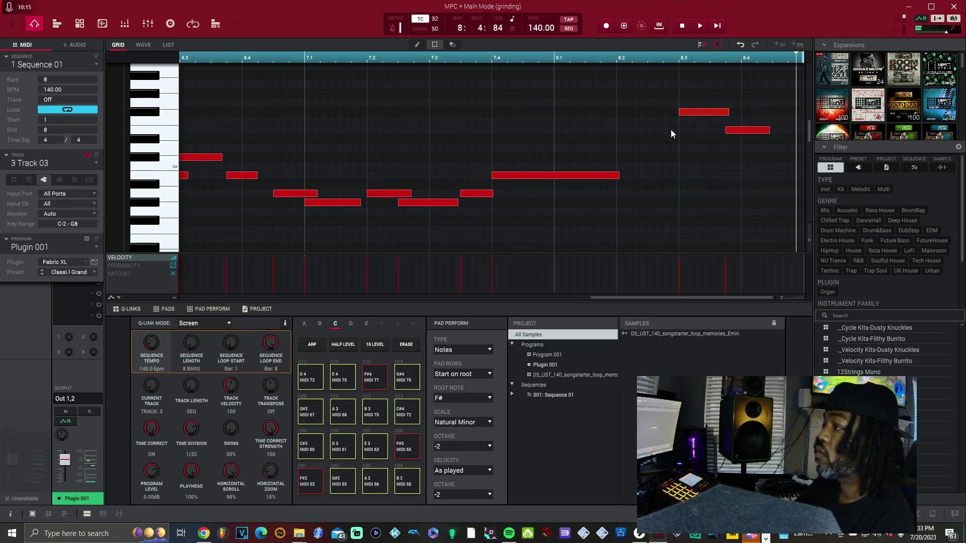
Add a short E4 note just before beat 8.3, shift the last E4 note two 1/32 steps earlier, and play from bar 8.
double_click(672, 130)
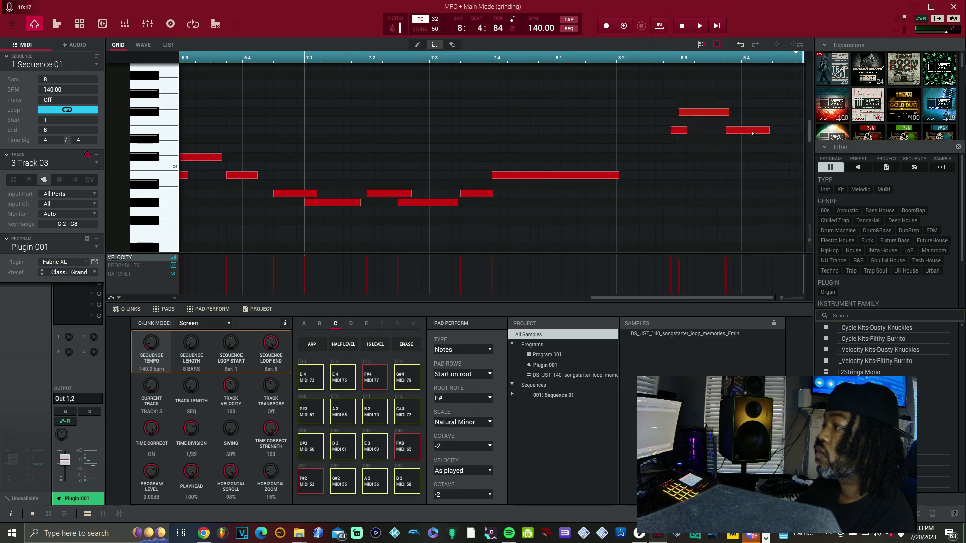
left_click_drag(753, 132, 745, 132)
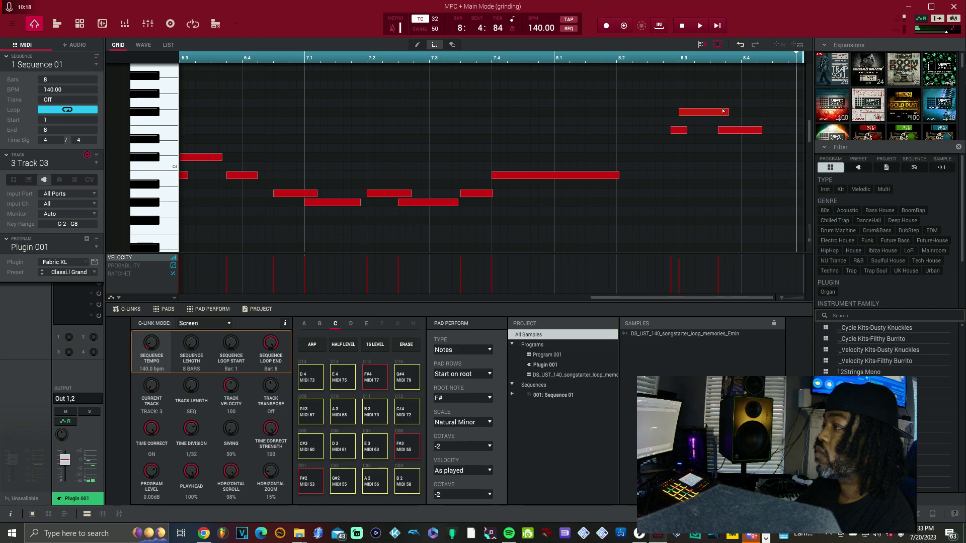
left_click(561, 58)
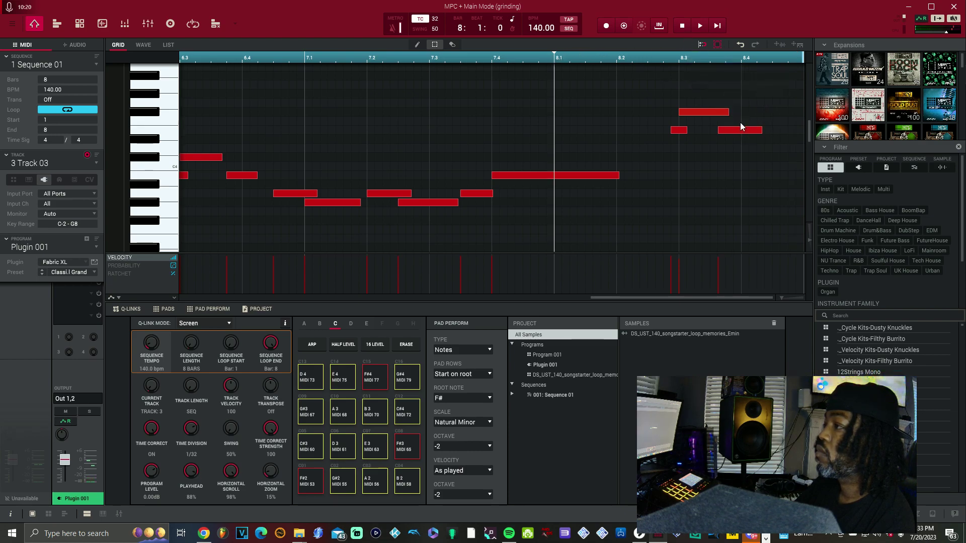
left_click_drag(735, 132, 726, 131)
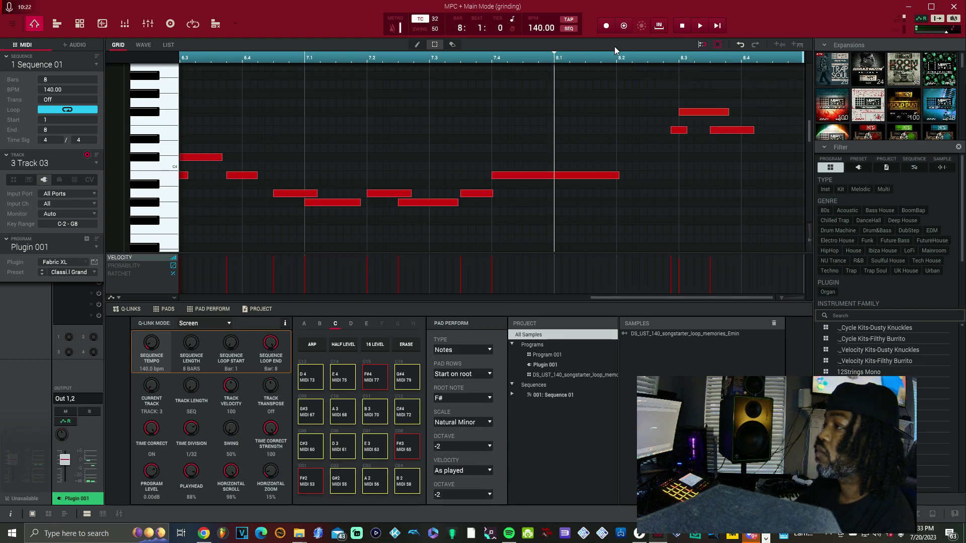
left_click(700, 26)
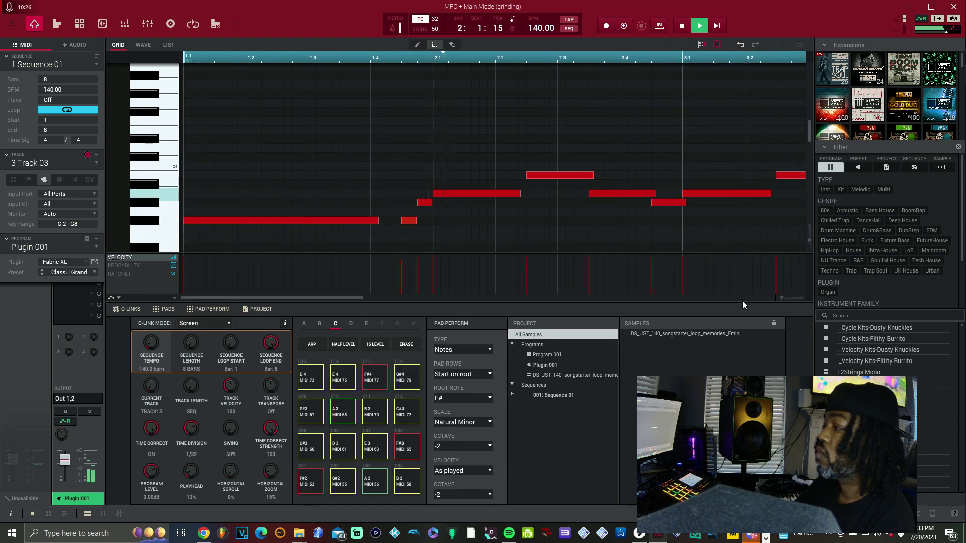
Shorten the F#4 note at beat 8.3 to end where the next E4 note starts, and lengthen that E4 note.
left_click_drag(342, 296, 782, 301)
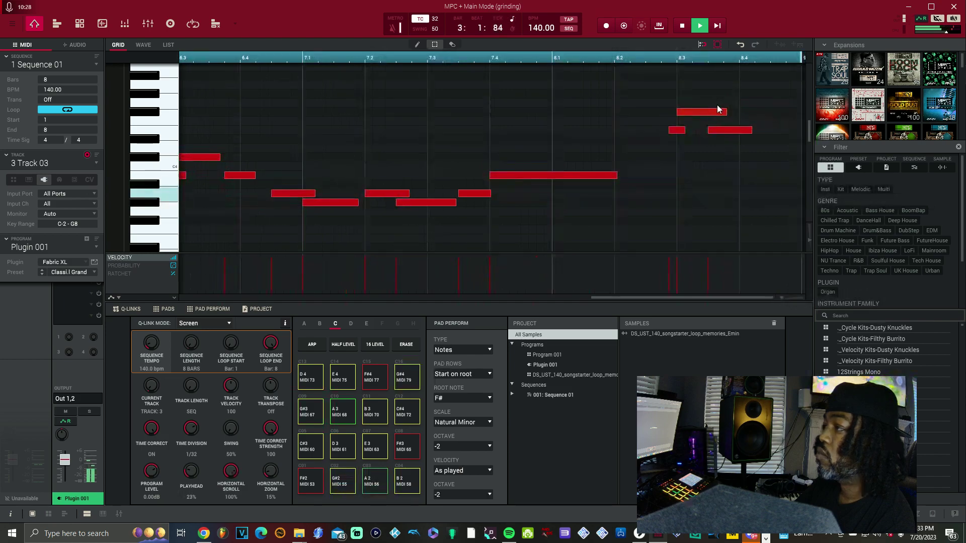
left_click_drag(725, 115, 709, 115)
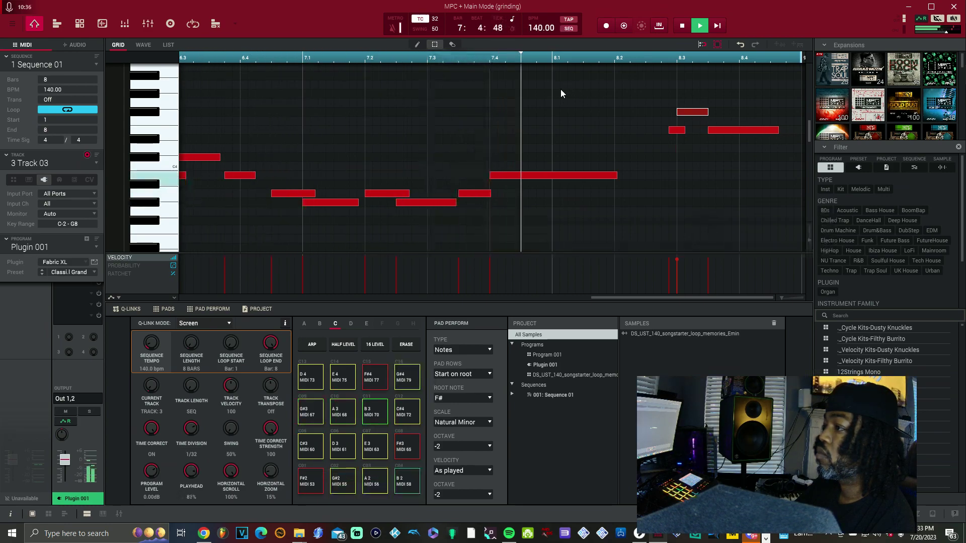
key("space")
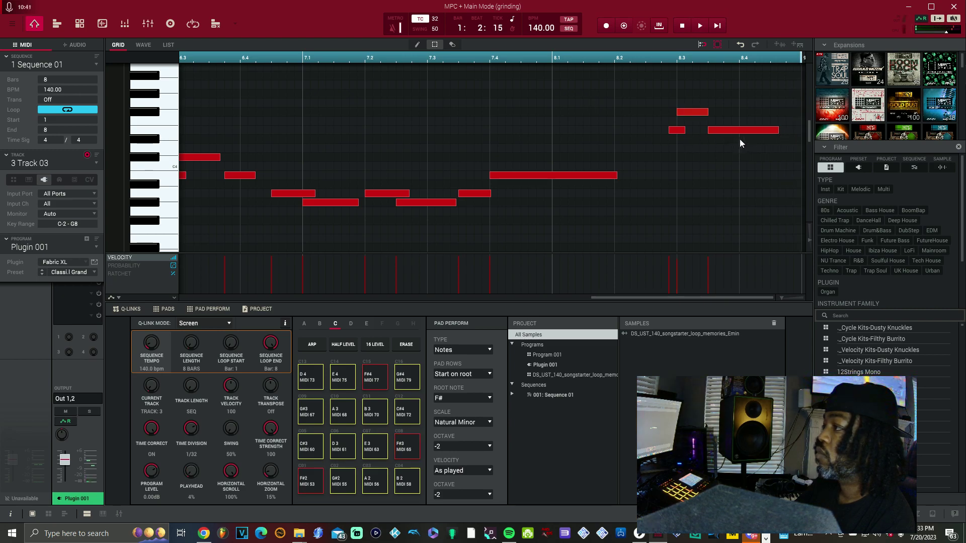
Add a one-beat note at beat 8.4, lower it to D4, and play the whole sequence to check it.
double_click(743, 139)
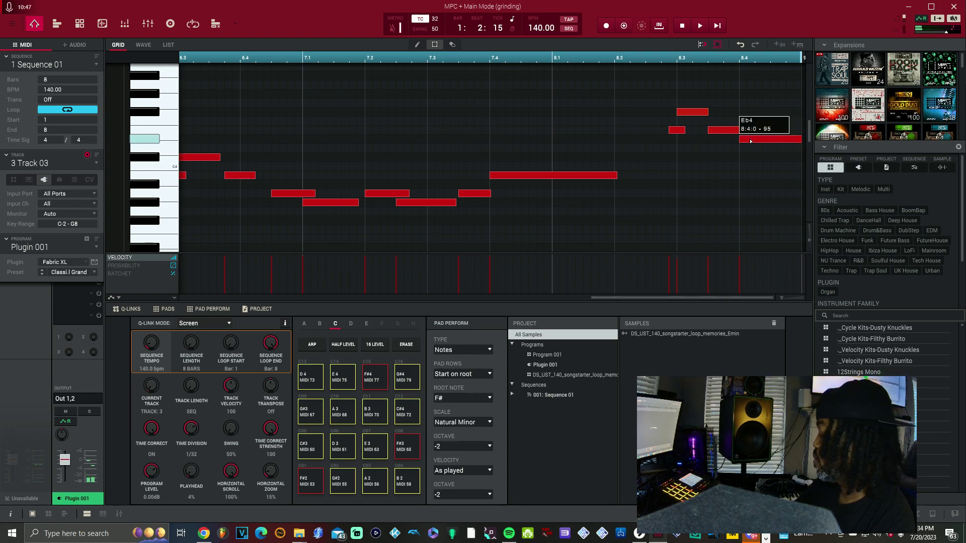
key("space")
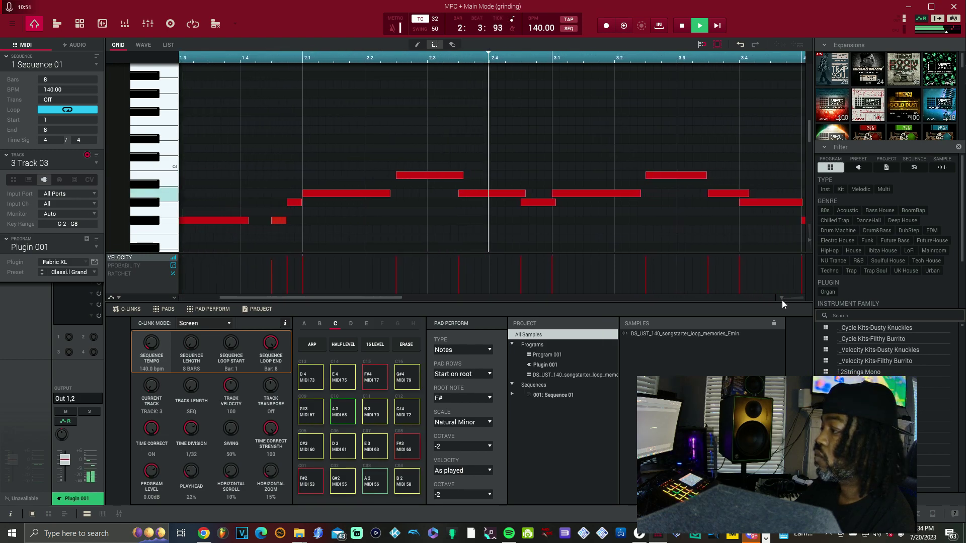
left_click_drag(781, 299, 771, 300)
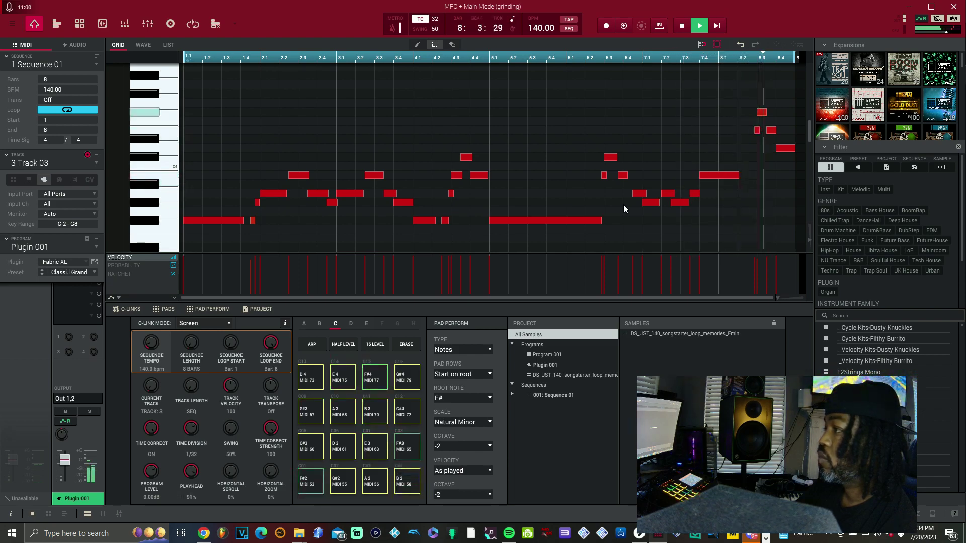
key("space")
Move the final D4 note later within beat 8.4, trim its overhang at the sequence end, and play the melody.
mouse_move(783, 149)
left_mouse_down()
mouse_move(786, 140)
mouse_move(794, 154)
left_mouse_up()
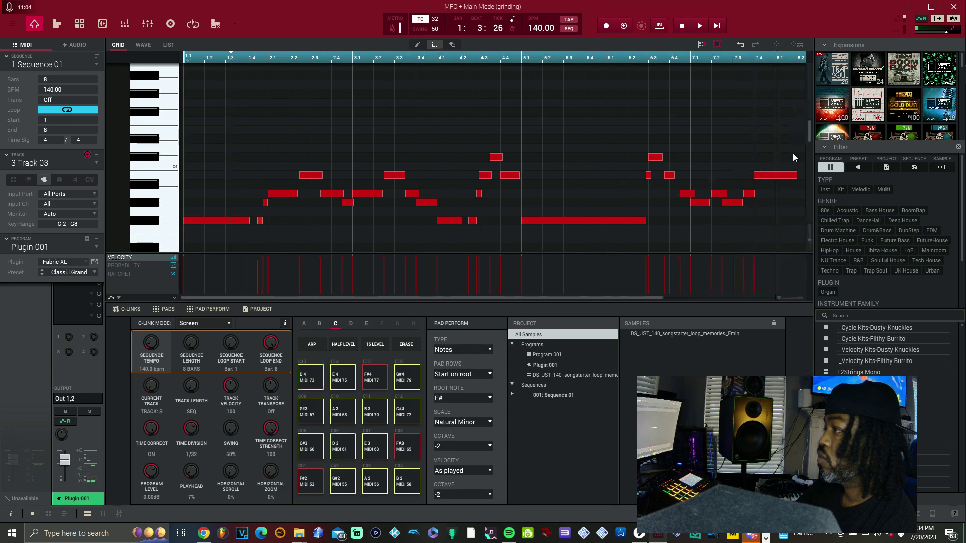
left_click_drag(553, 298, 711, 203)
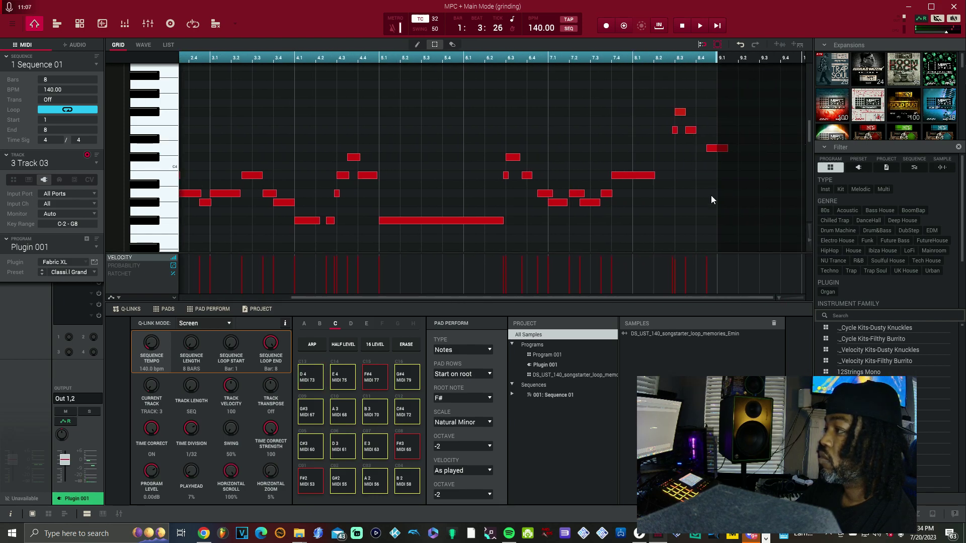
left_click_drag(728, 152, 715, 152)
key("space")
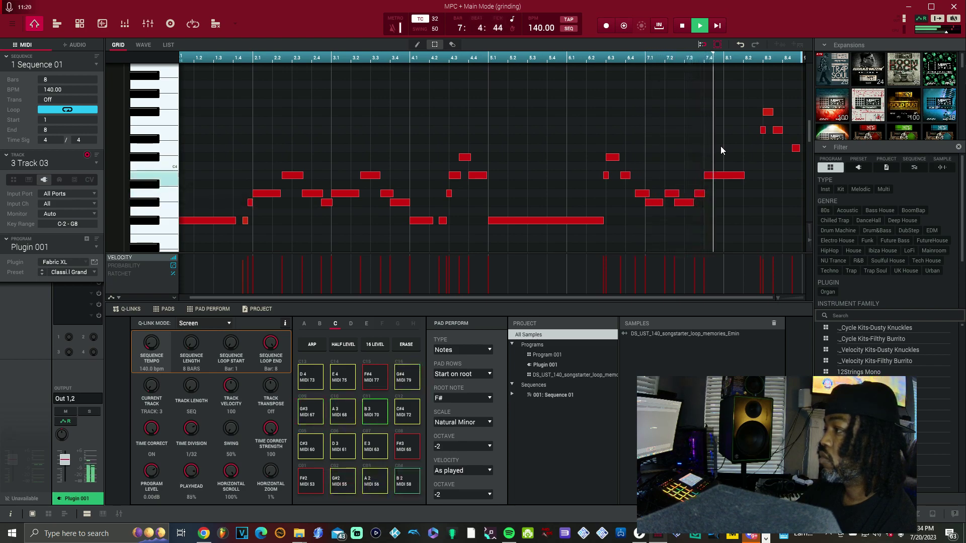
key("space")
Try the final D4 note at beat 8.4 and slightly earlier, auditioning from the end of bar 7.
left_click_drag(558, 296, 593, 297)
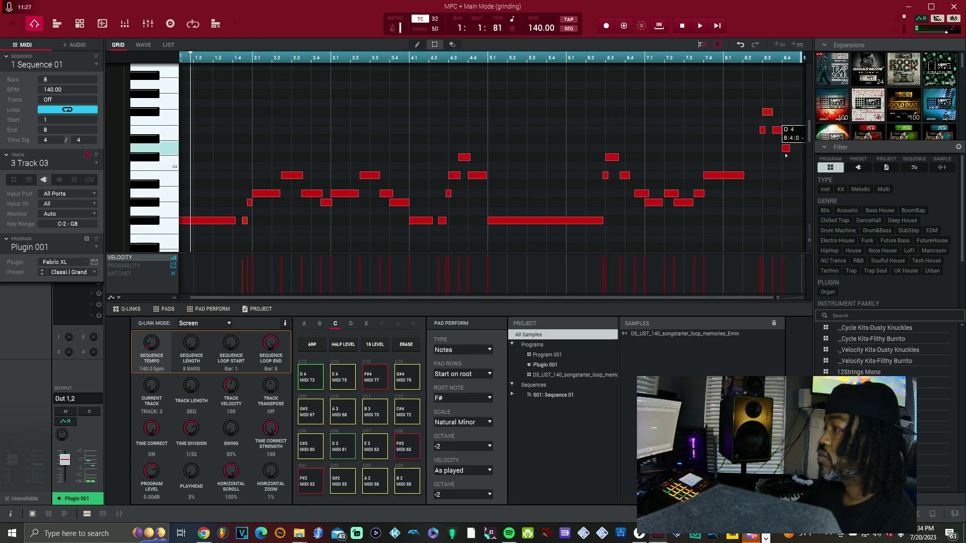
left_click_drag(782, 155, 779, 154)
left_click(715, 58)
left_click(699, 26)
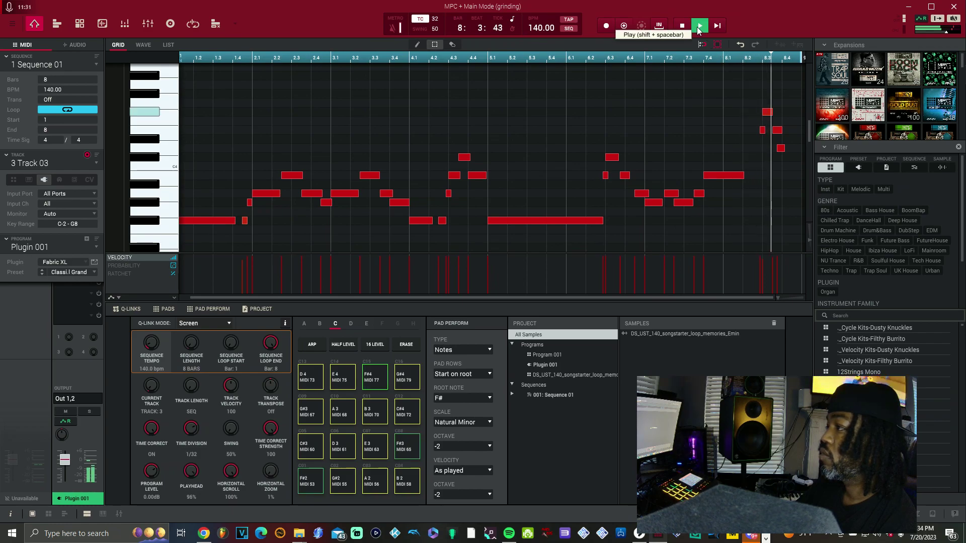
left_click(681, 27)
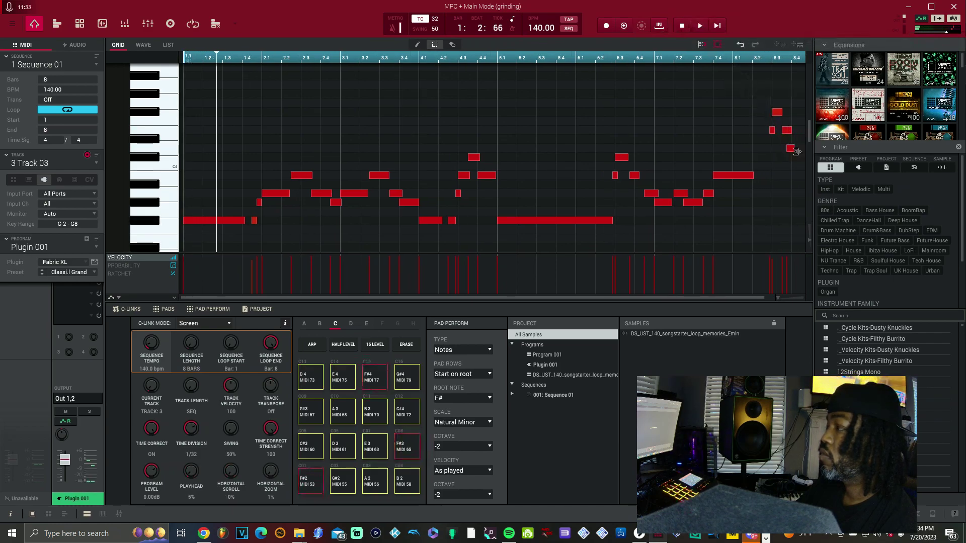
Move the final D4 note to start on beat 8.4 and play from bar 8 into the loop's start.
left_click_drag(790, 153, 794, 154)
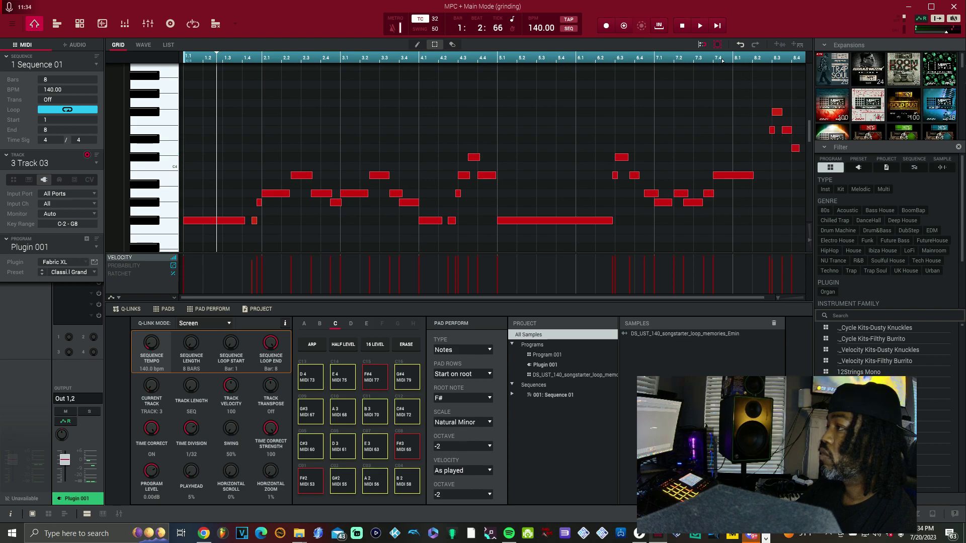
left_click(732, 60)
left_click(700, 26)
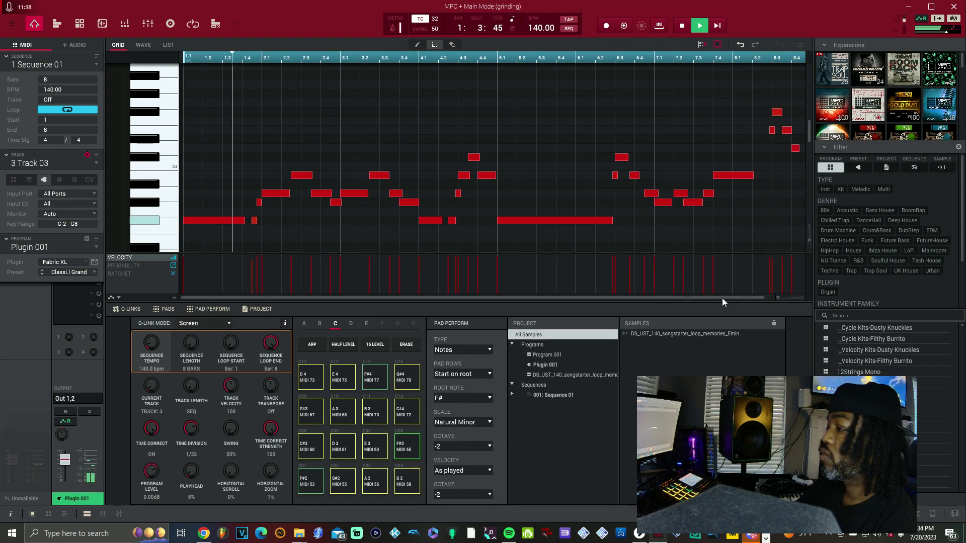
key("space")
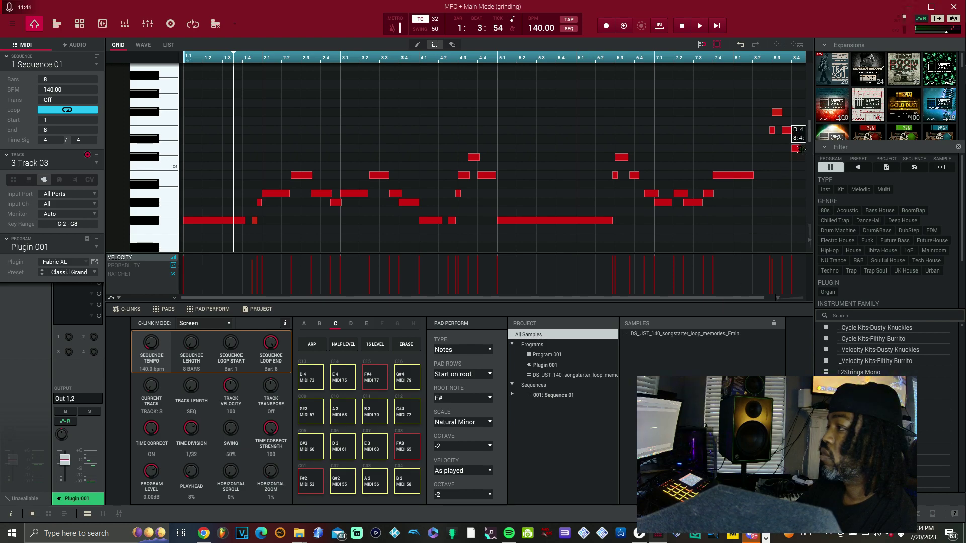
scroll(800, 150, "up", 3)
key("space")
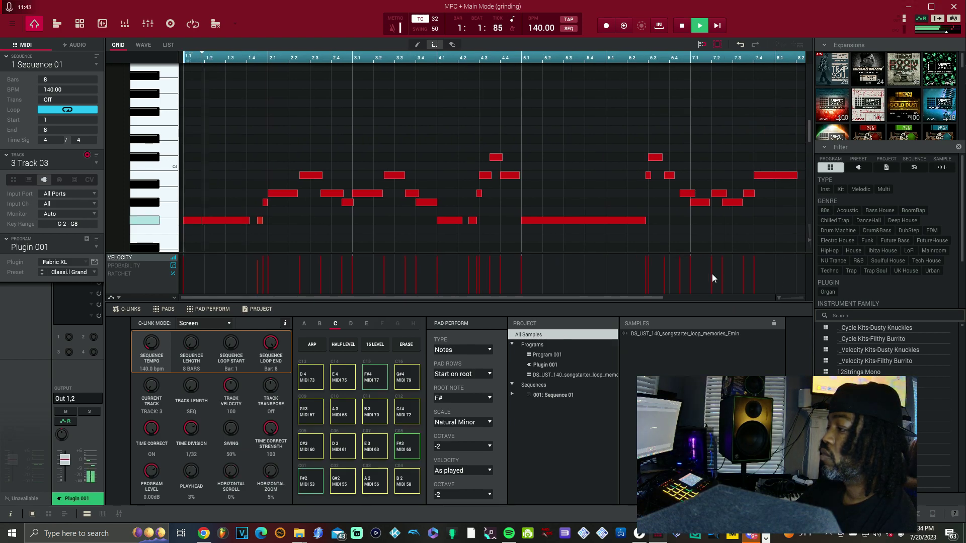
Humanize the piano track with a time amount of 30 pulses and a velocity strength of 14%.
left_click(13, 24)
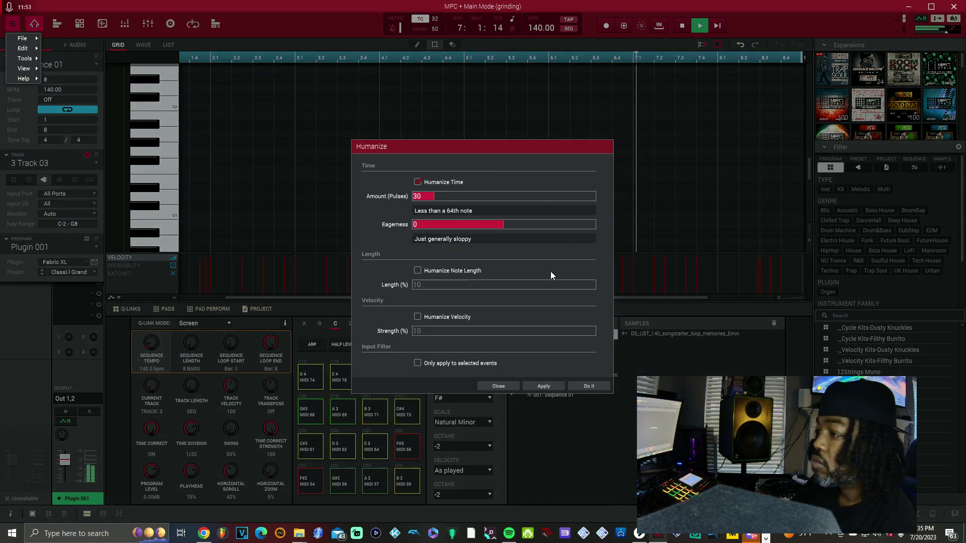
left_click(420, 318)
left_click(416, 318)
left_click(427, 332)
left_click_drag(427, 331, 436, 331)
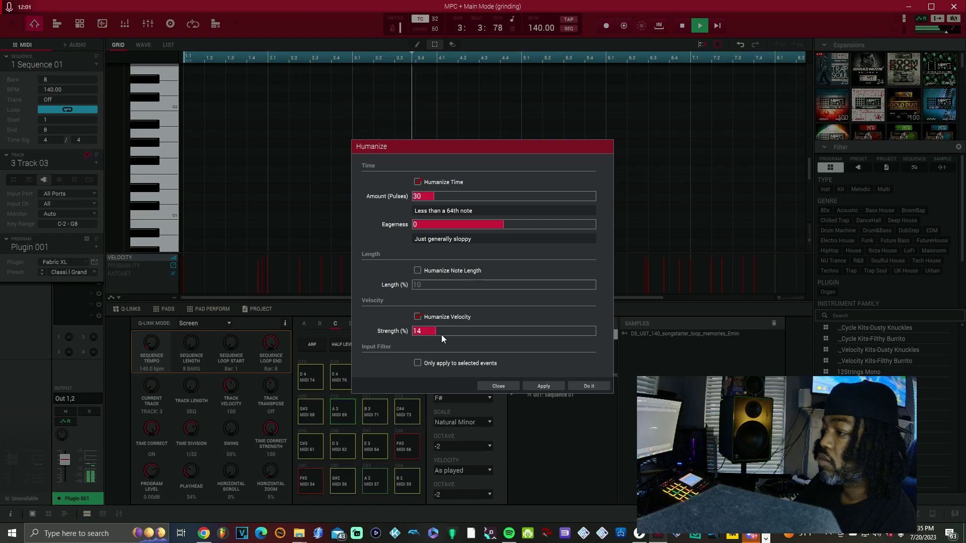
left_click(591, 386)
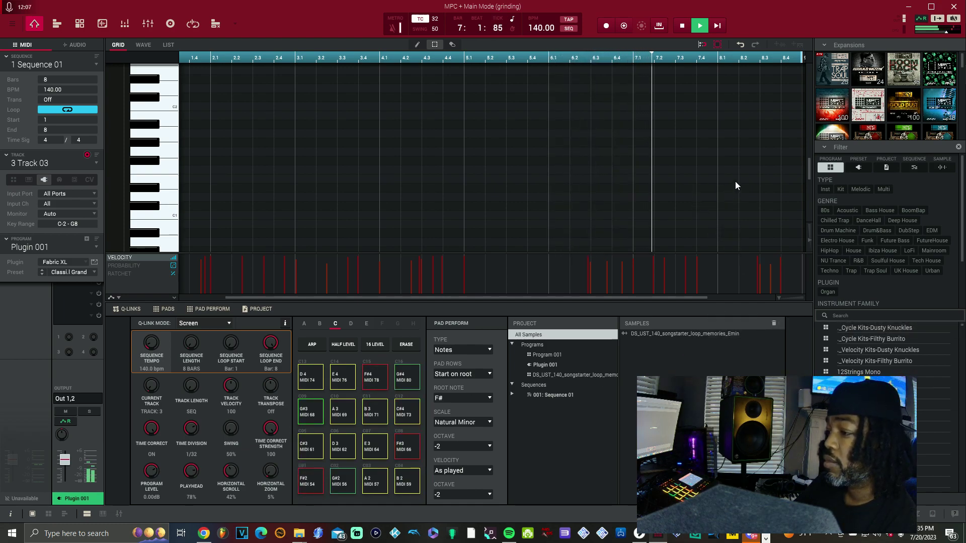
Switch to the unused track 4 and create a new plugin program for it.
scroll(750, 194, "up", 3)
scroll(751, 195, "up", 6)
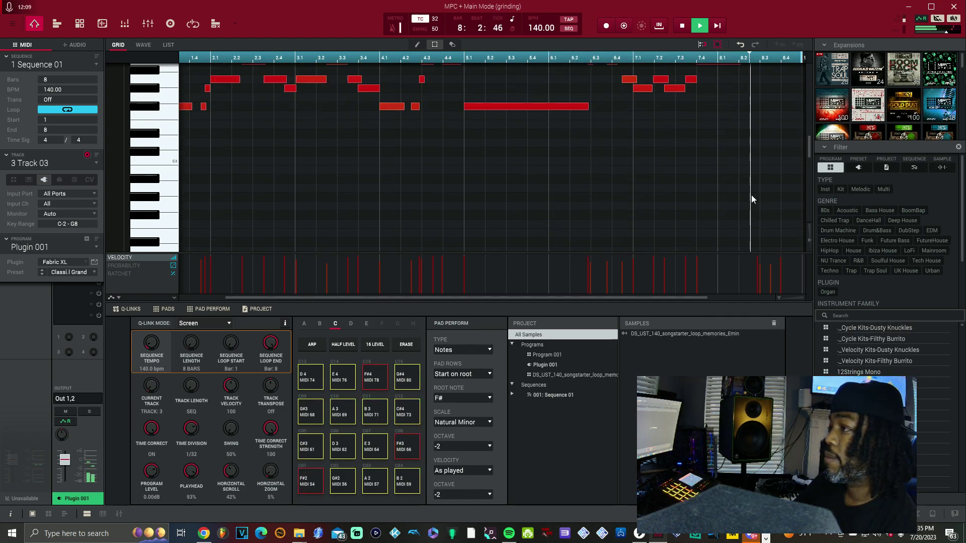
left_click(683, 26)
left_click(97, 162)
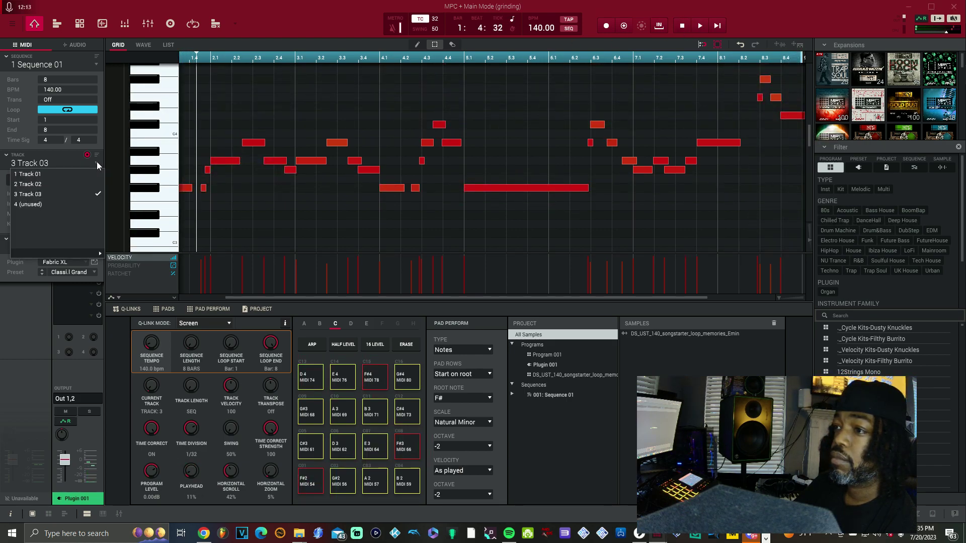
left_click(69, 203)
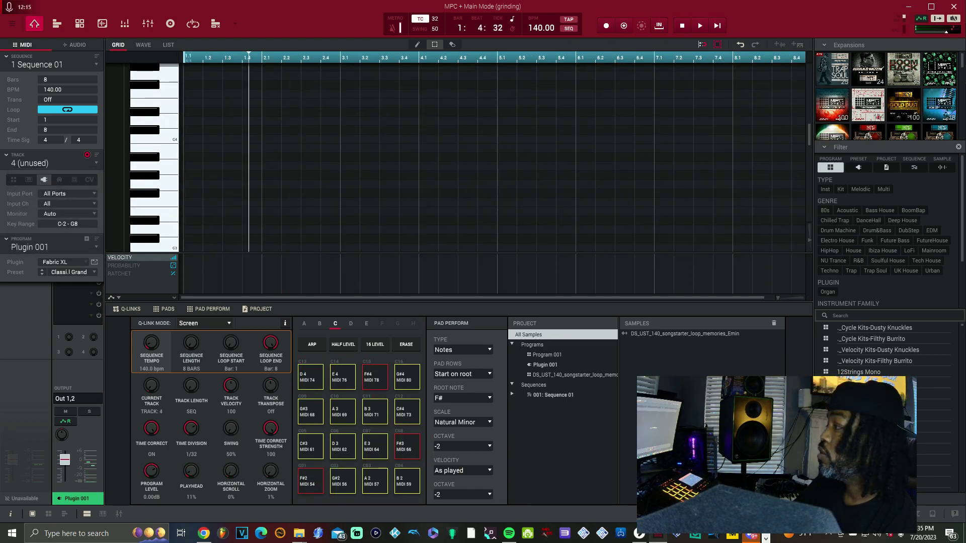
key("space")
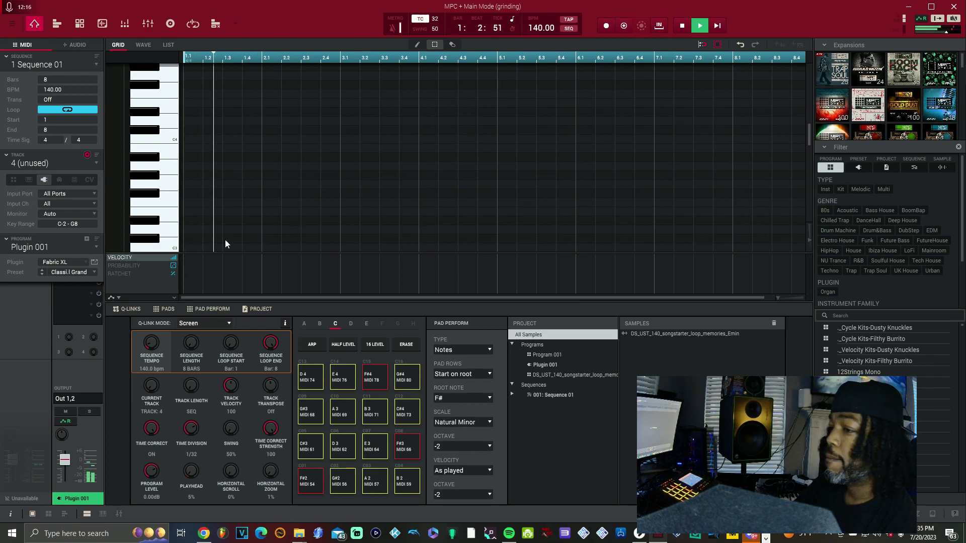
left_click(86, 238)
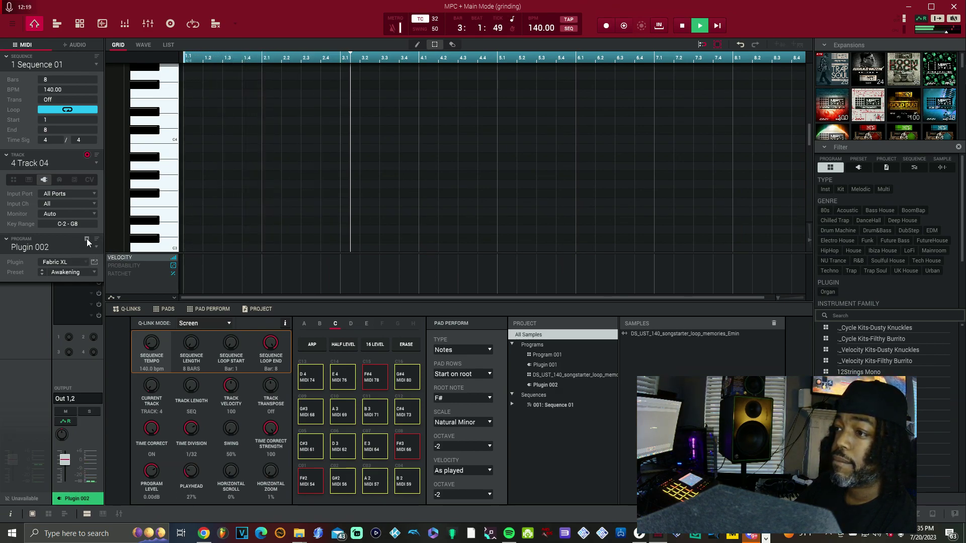
left_click(681, 26)
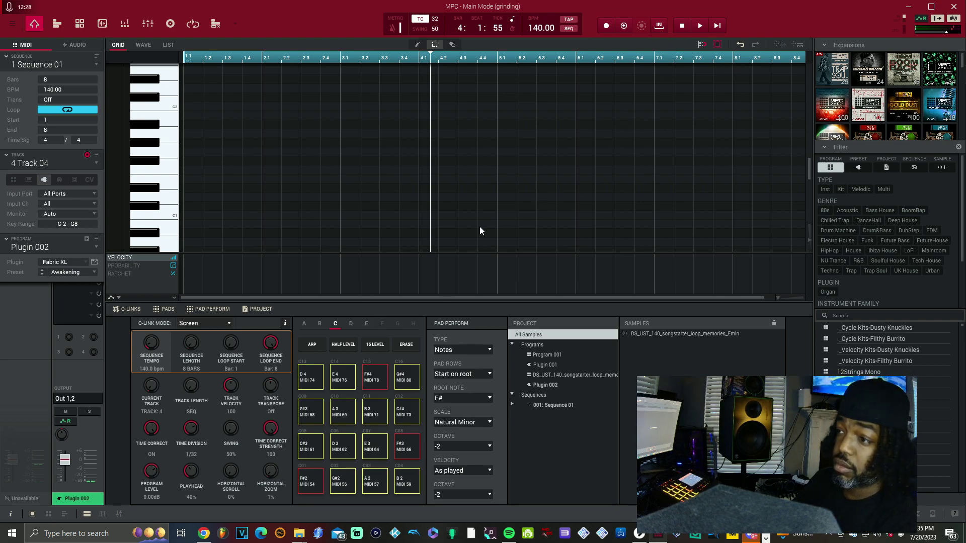
Load the Mini D plugin on track 4 and choose its Leads Simple preset Tri 1.
left_click(89, 263)
double_click(123, 314)
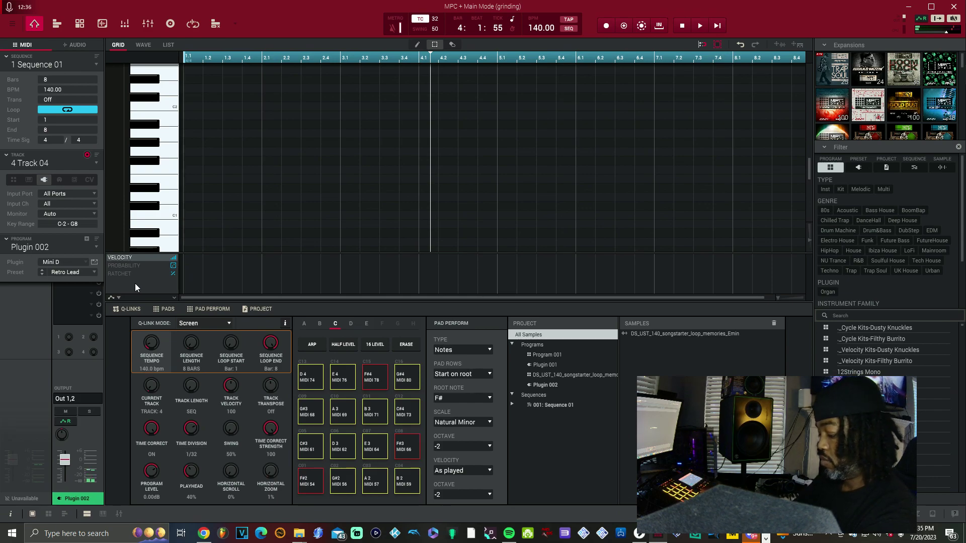
key("space")
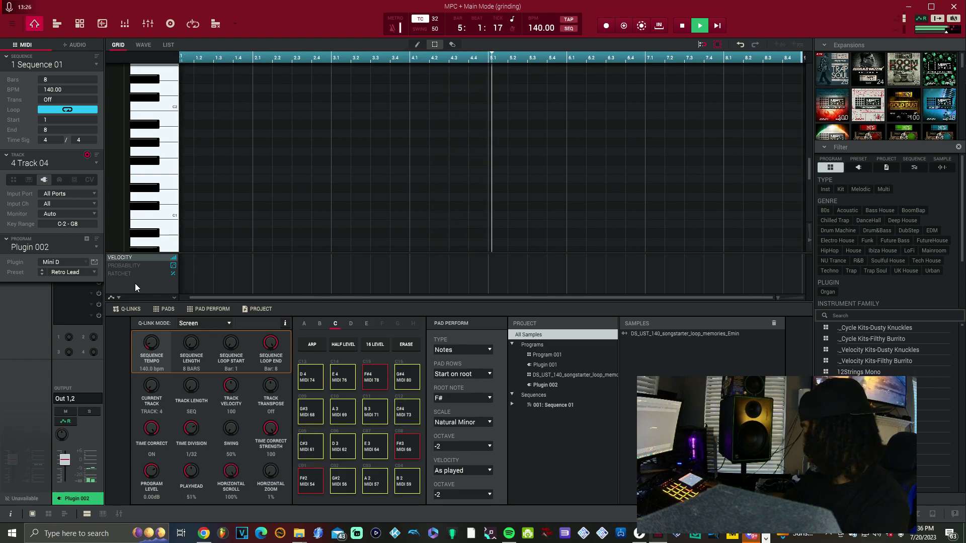
left_click(92, 272)
mouse_move(92, 336)
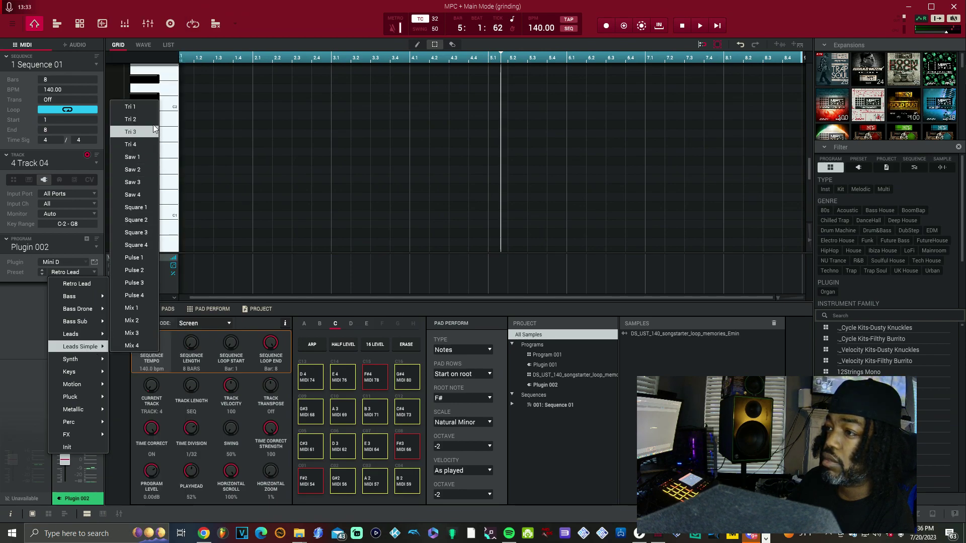
left_click(149, 108)
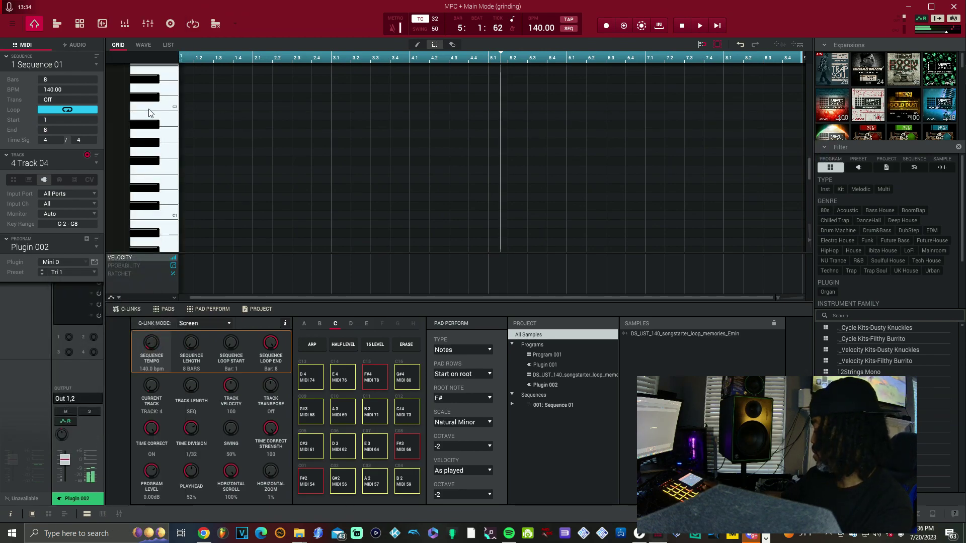
Record a lead melody across the eight bars of track 4 and play it back.
key("space")
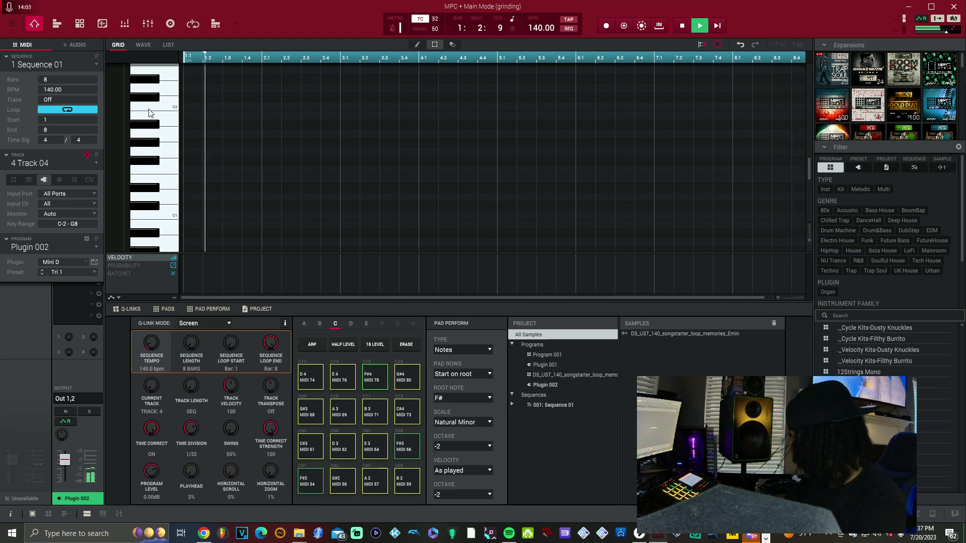
key("space")
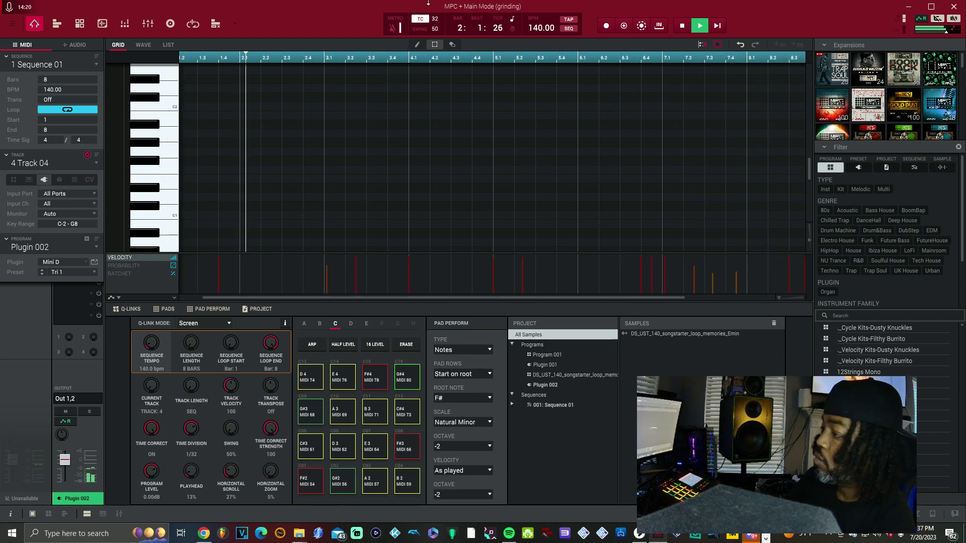
scroll(475, 246, "up", 5)
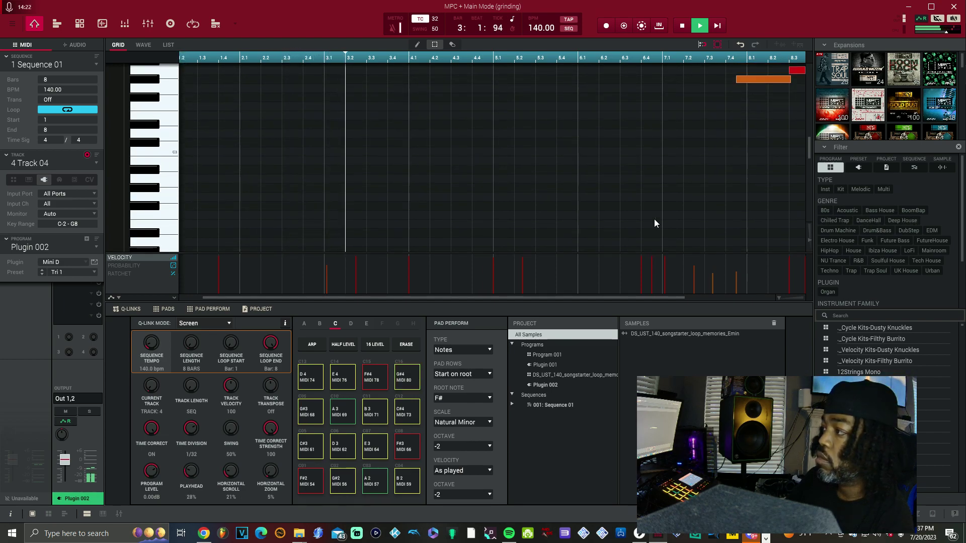
left_click_drag(807, 151, 805, 119)
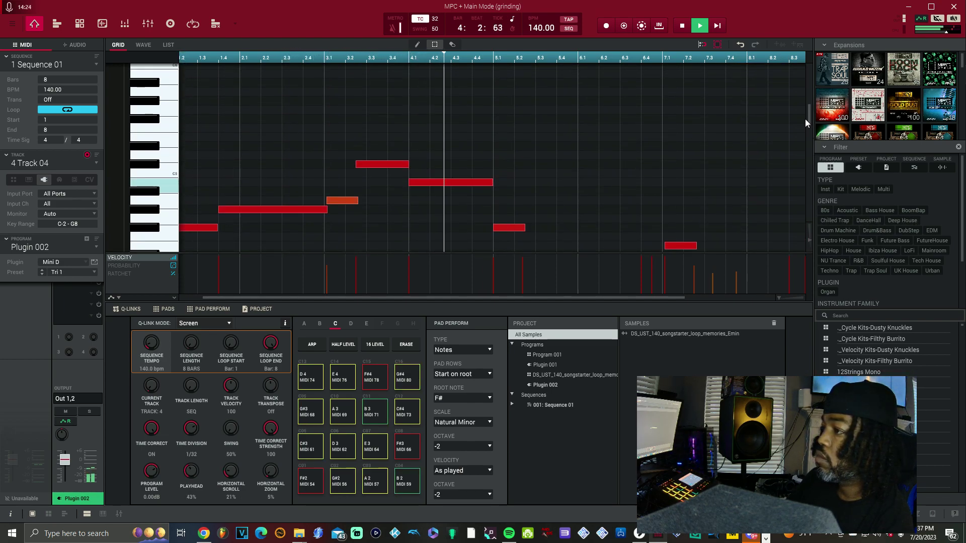
left_click_drag(369, 221, 352, 200)
scroll(570, 187, "down", 3)
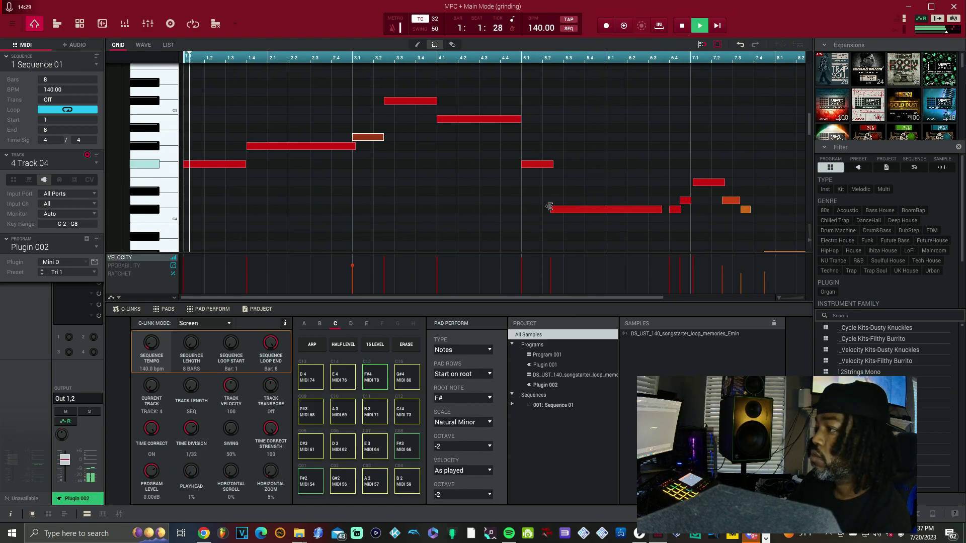
Set the time correct division to 1/16 and restart playback.
key("space")
left_click(437, 19)
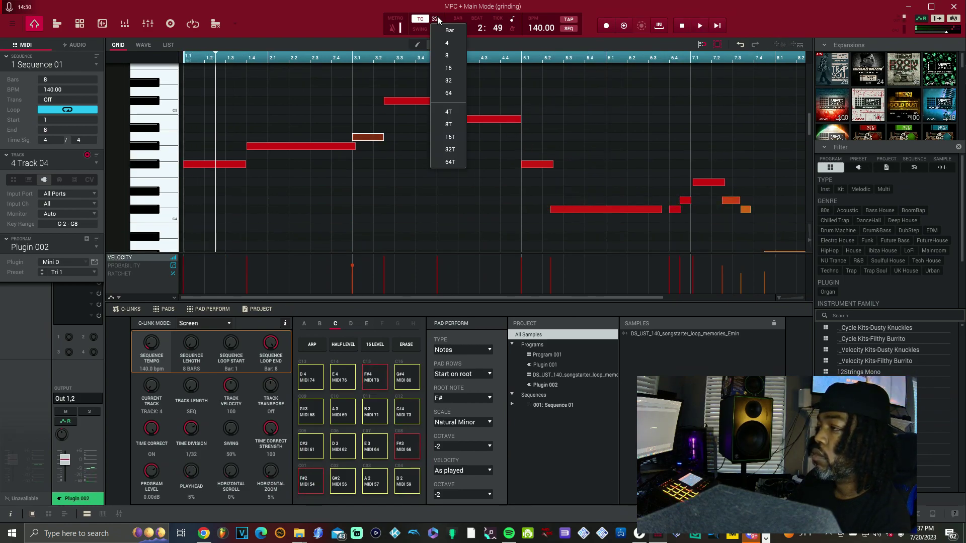
left_click(453, 71)
key("space")
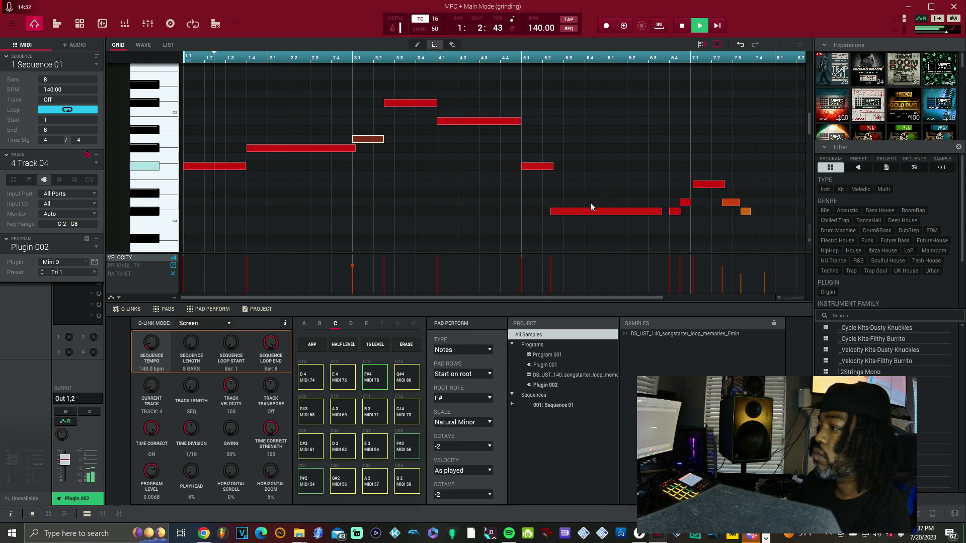
Lower the long note in bar 5 to B3 and extend its end to meet the next note.
key("space")
left_click_drag(582, 212, 585, 235)
key("space")
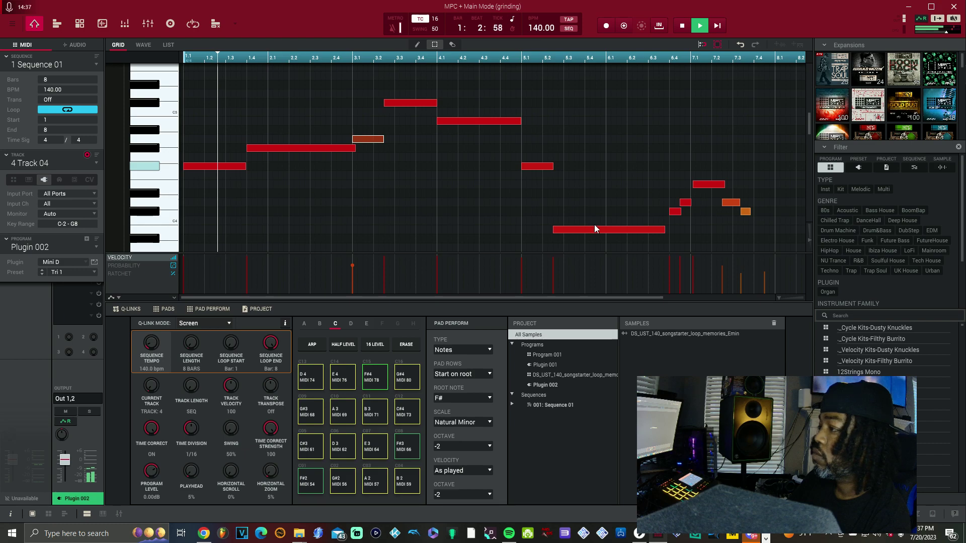
left_click_drag(664, 233, 671, 233)
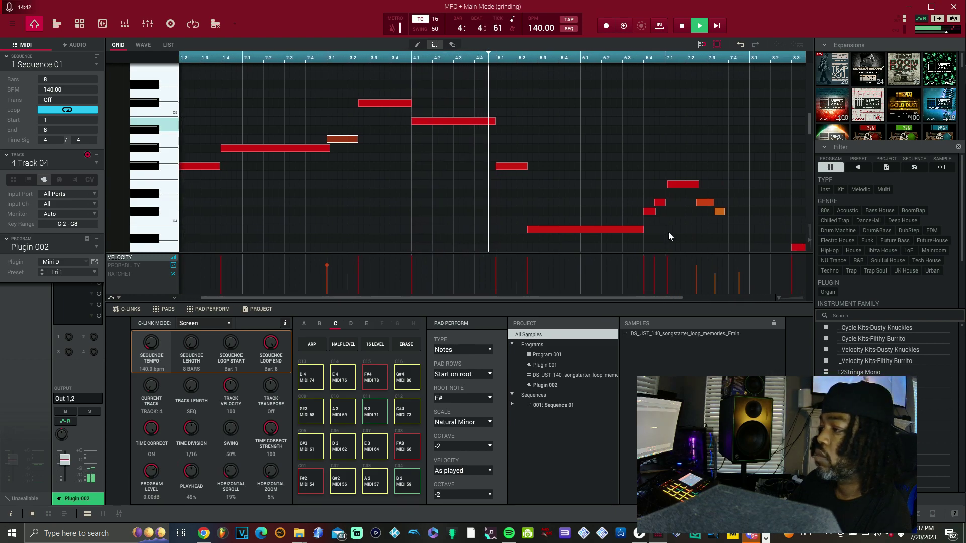
Try the long bar 5 note at A3, return it to B3, and audition from bar 5.
key("space")
left_click_drag(590, 235, 586, 197)
key("space")
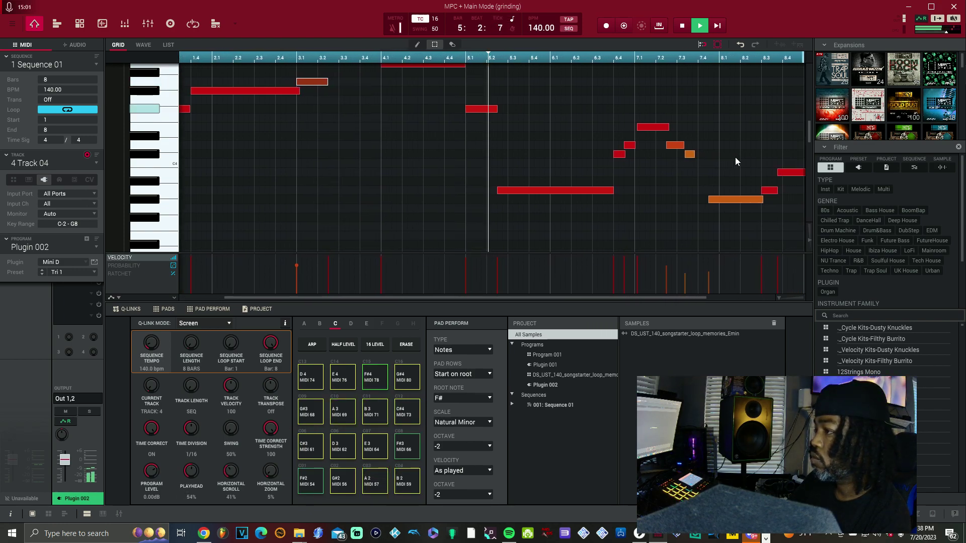
left_click_drag(574, 190, 574, 182)
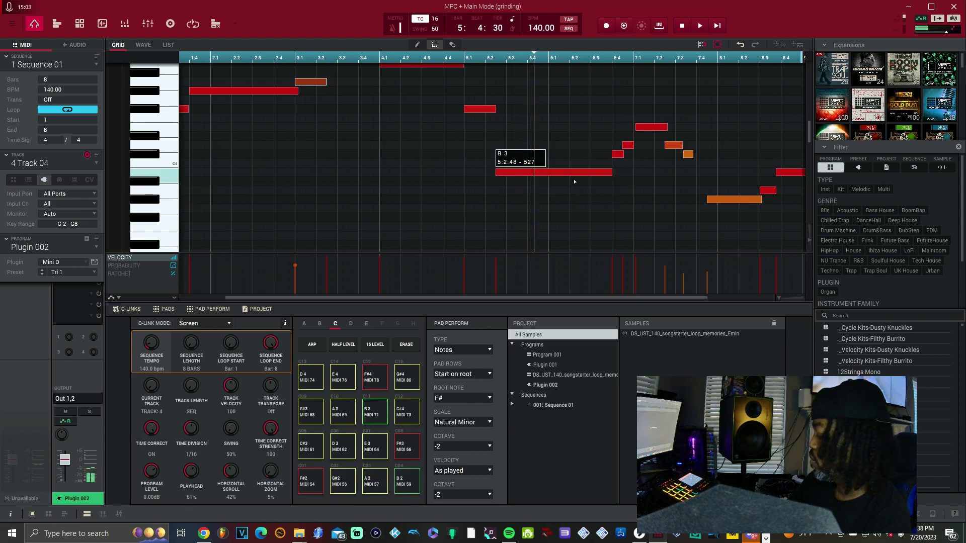
key("space")
left_click(514, 61)
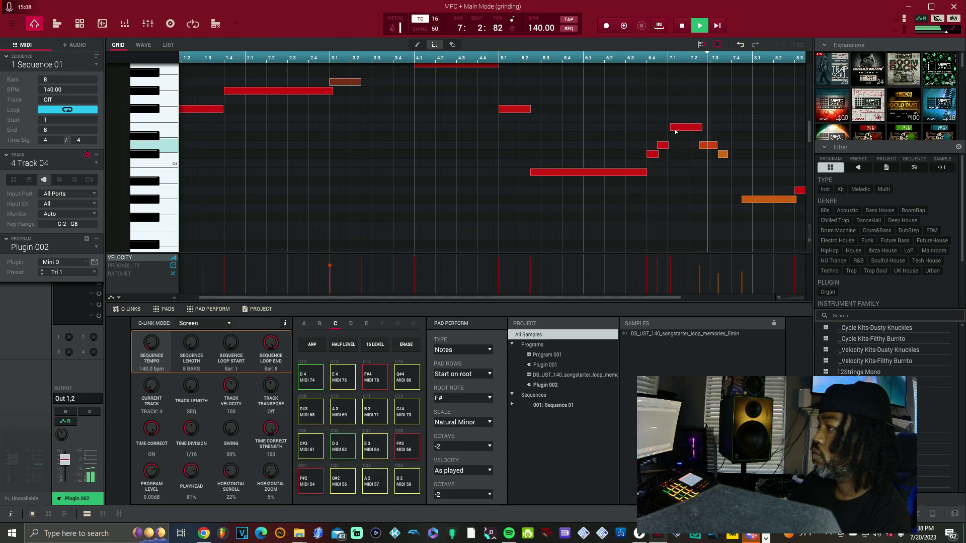
Move the E4 note onto the start of bar 7 and raise the long note leading into bar 8 to B3.
left_click_drag(677, 129, 673, 129)
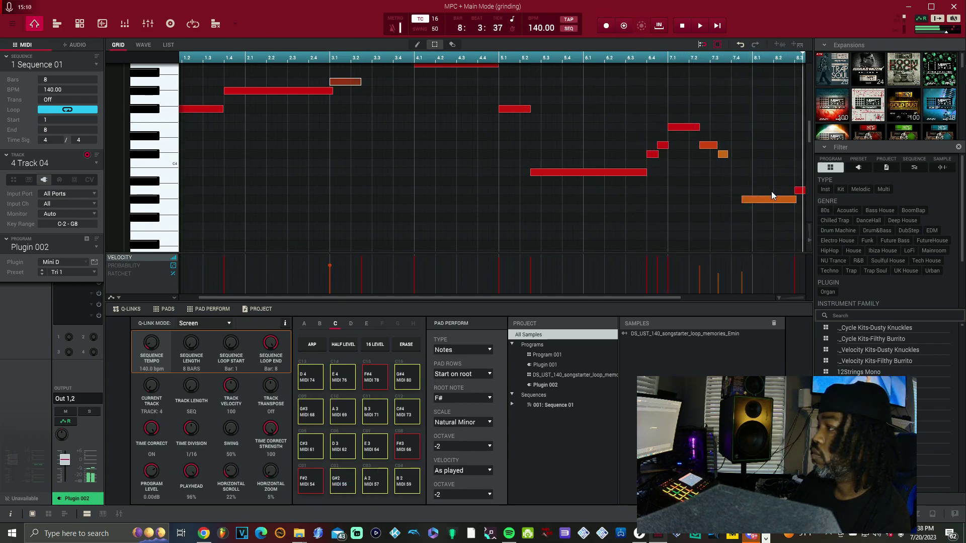
key("space")
left_click_drag(774, 201, 774, 179)
key("space")
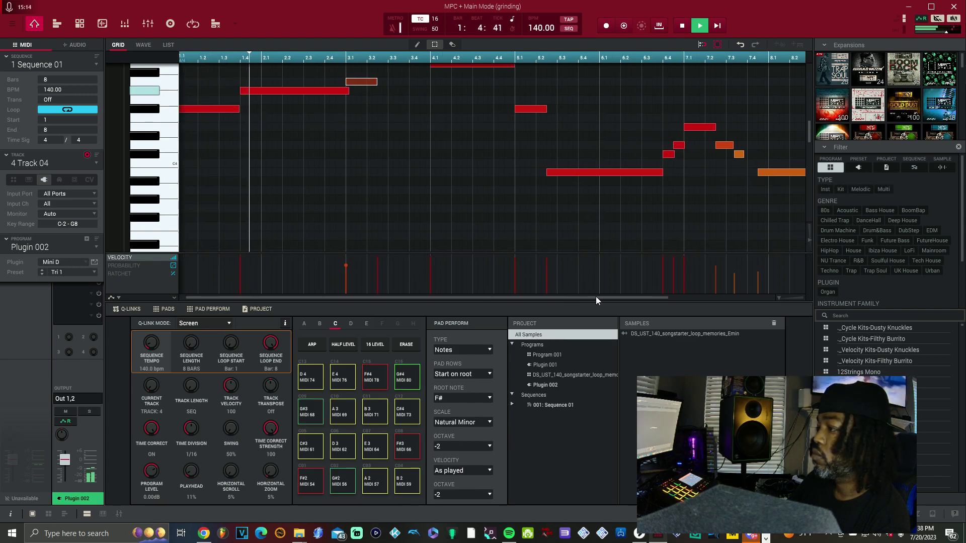
Trim the final B3 note's overhang back to the end of the eight-bar sequence.
left_click_drag(588, 297, 696, 297)
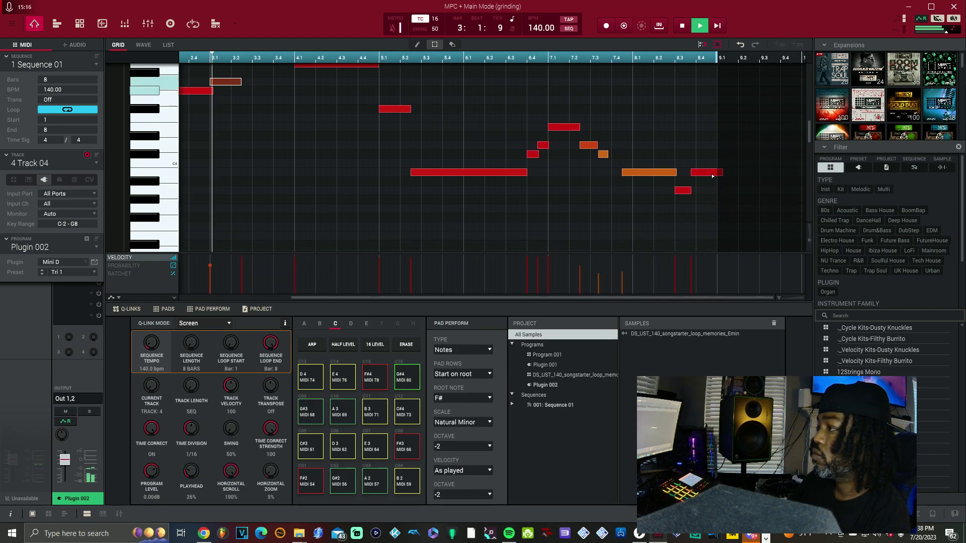
left_click_drag(713, 176, 716, 175)
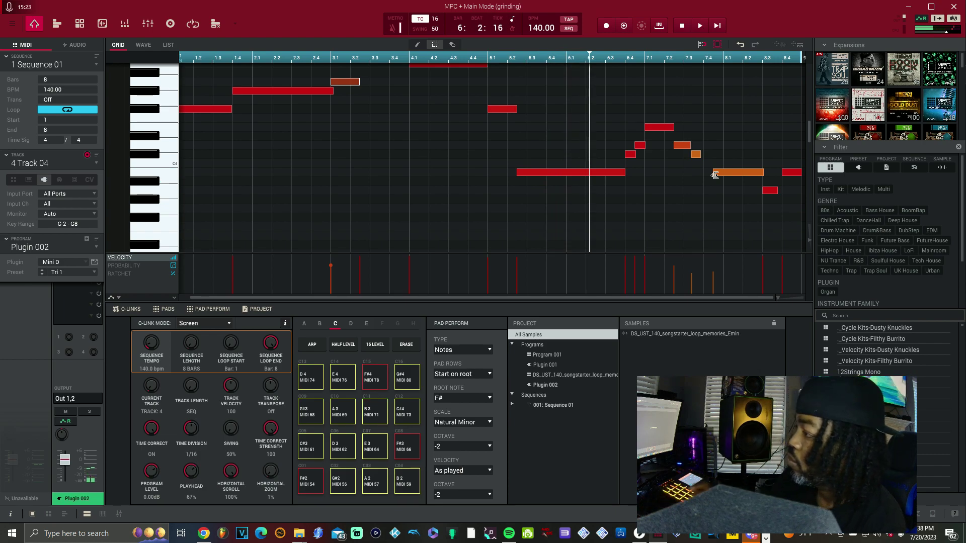
Raise the long bar 5 note to C#4 and lengthen the B3 note into bar 8 so it starts on beat 7.4.
left_click_drag(591, 173, 590, 154)
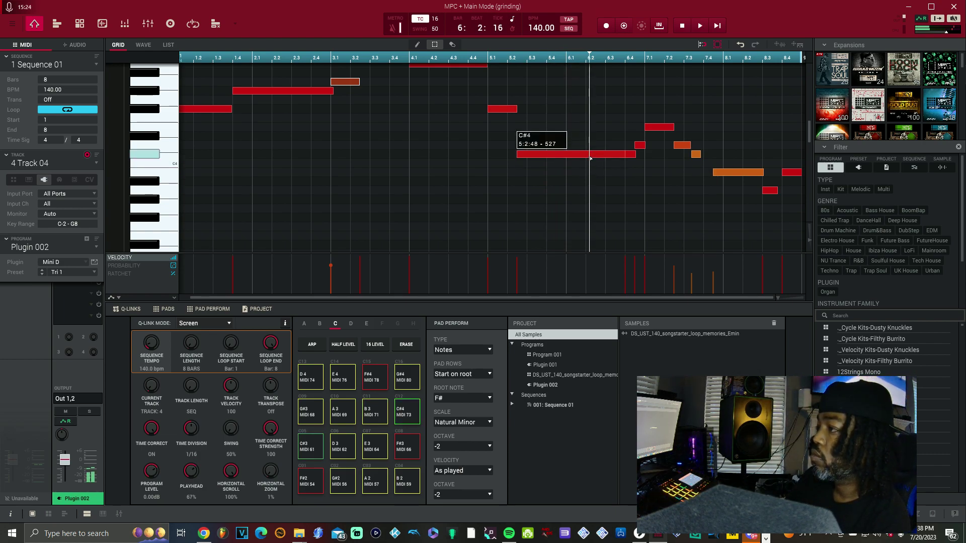
left_click(701, 26)
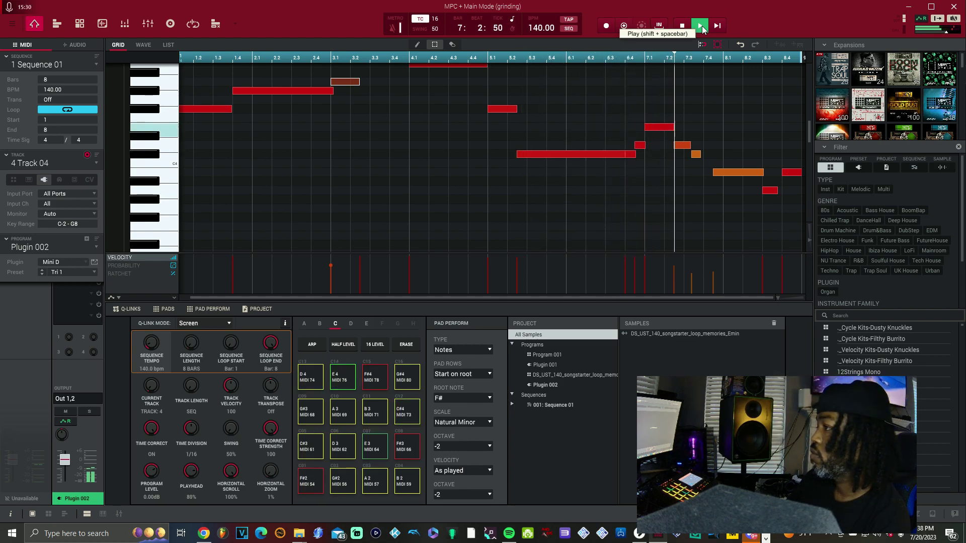
left_click_drag(745, 171, 773, 172)
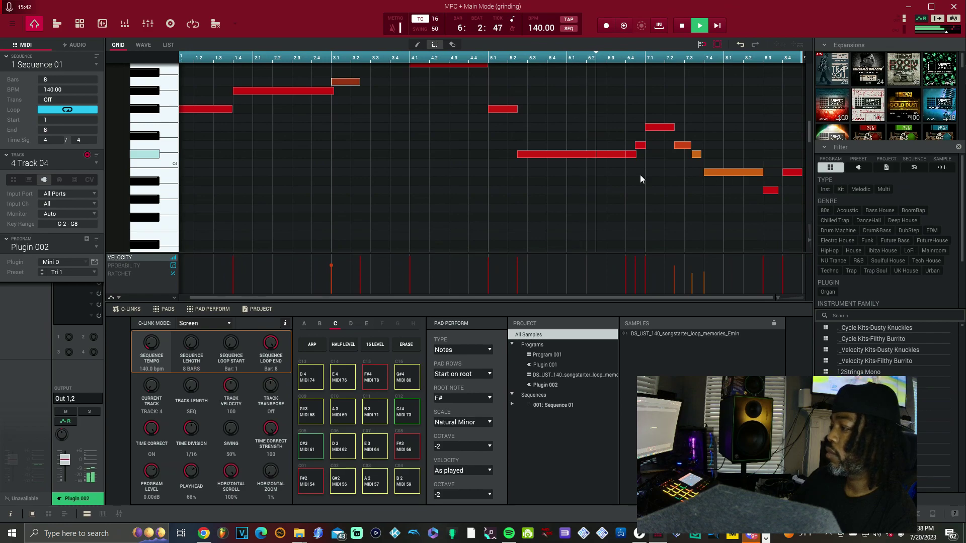
Switch to the unused track 5 and stop playback.
left_click(96, 164)
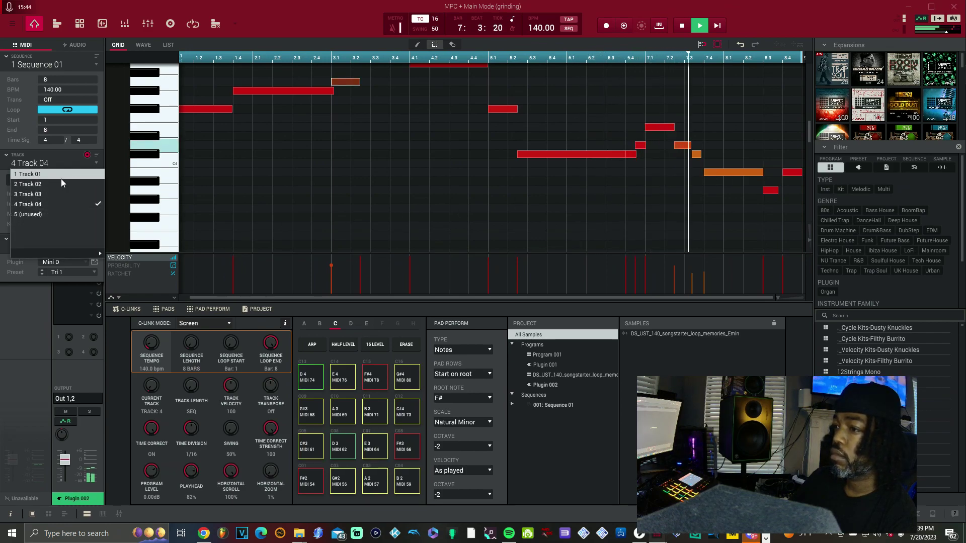
left_click(40, 210)
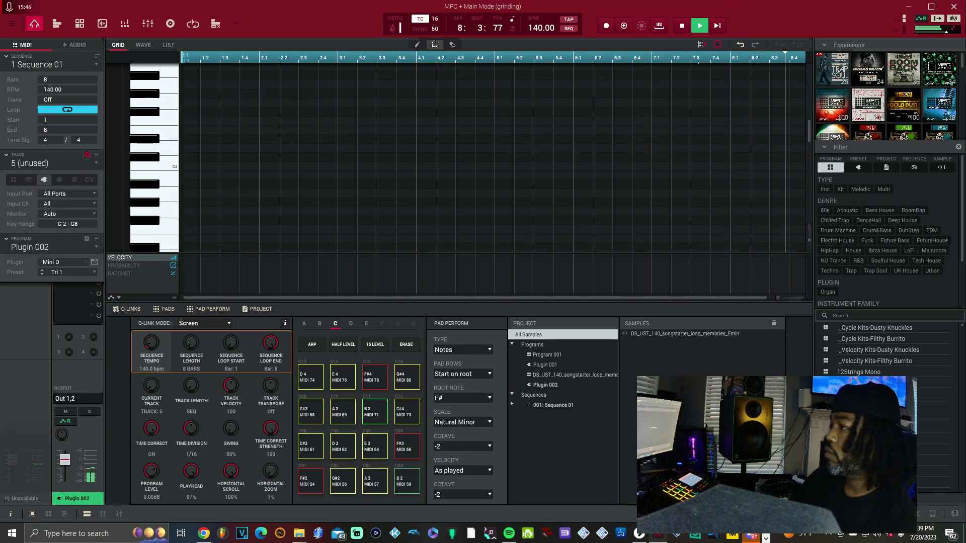
key("space")
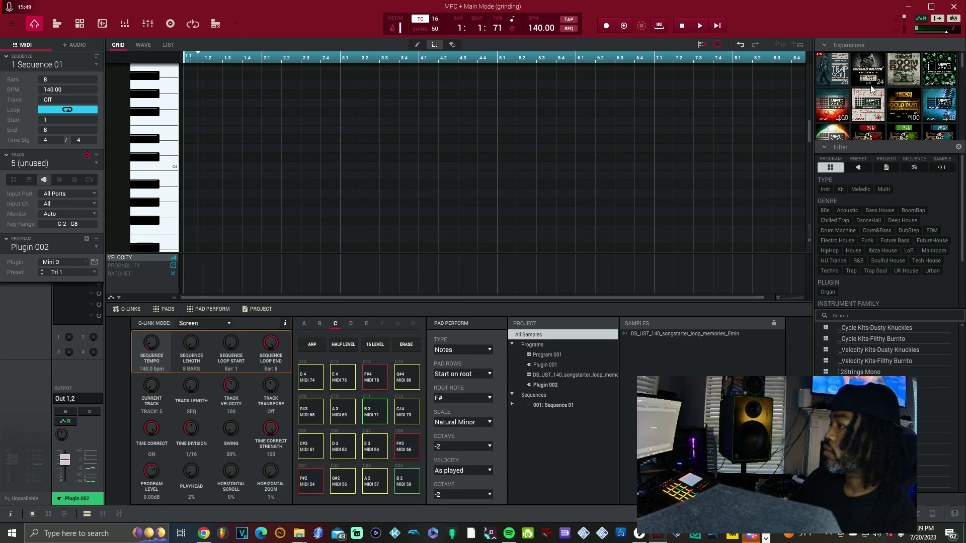
Set track 5 to a drum program and list the samples of the expansion pack containing the XF sounds.
scroll(910, 107, "down", 4)
scroll(911, 107, "down", 2)
left_click(834, 110)
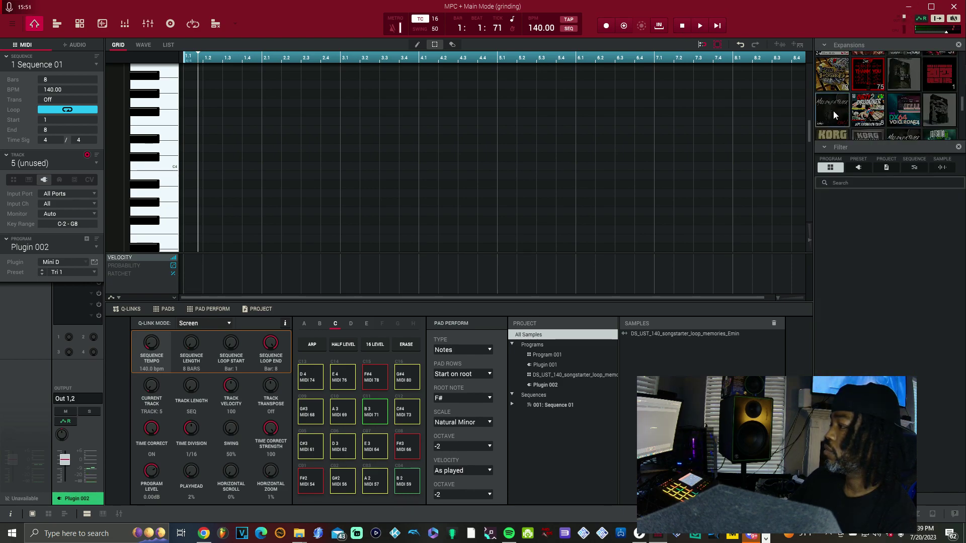
left_click(14, 180)
left_click(939, 166)
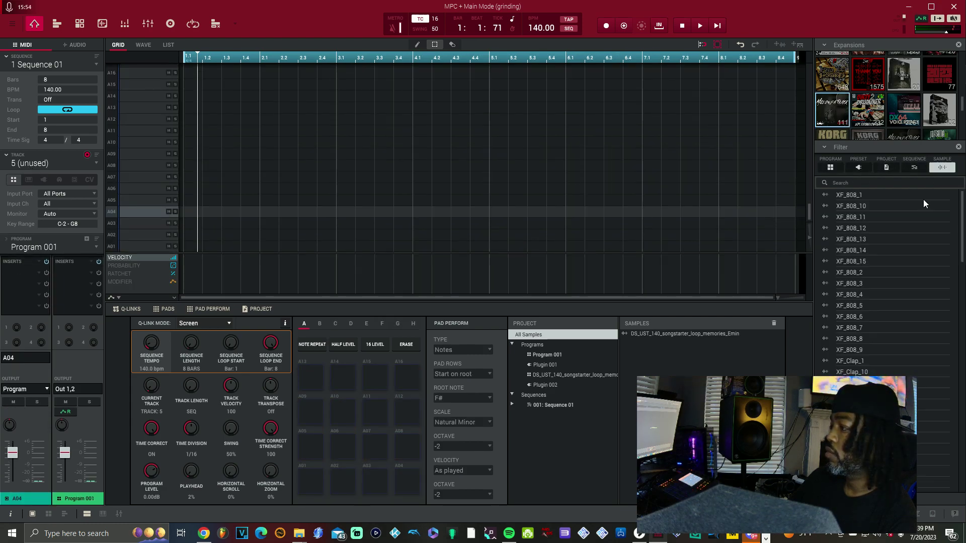
Assign the XF_Clap_1 sample to pad A02 of the drum program.
left_click_drag(867, 325, 340, 482)
scroll(871, 258, "down", 5)
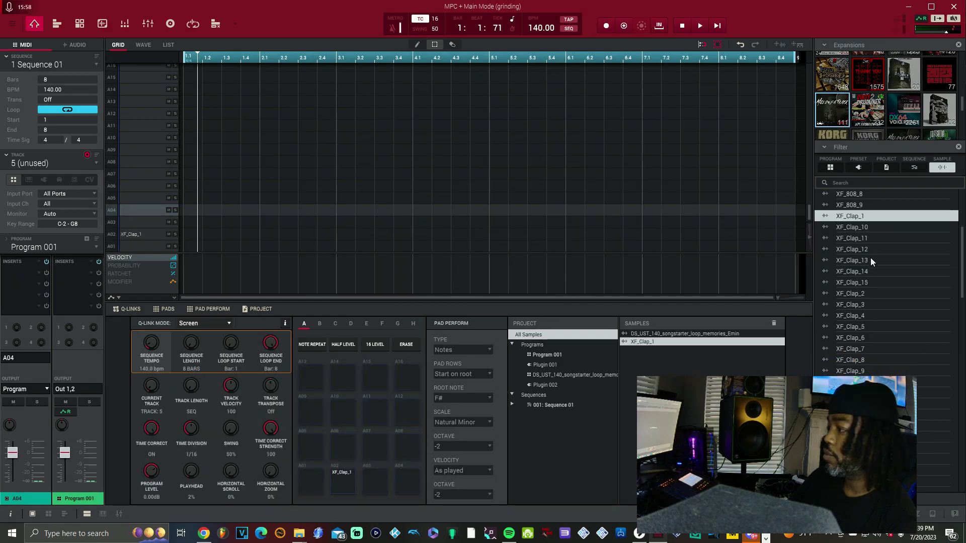
Assign the XF_Hat_1 sample to pad A03, then audition the kicks and assign XF_Kick_2 to pad A01.
left_click_drag(857, 309, 381, 485)
scroll(913, 251, "down", 1)
scroll(874, 291, "down", 4)
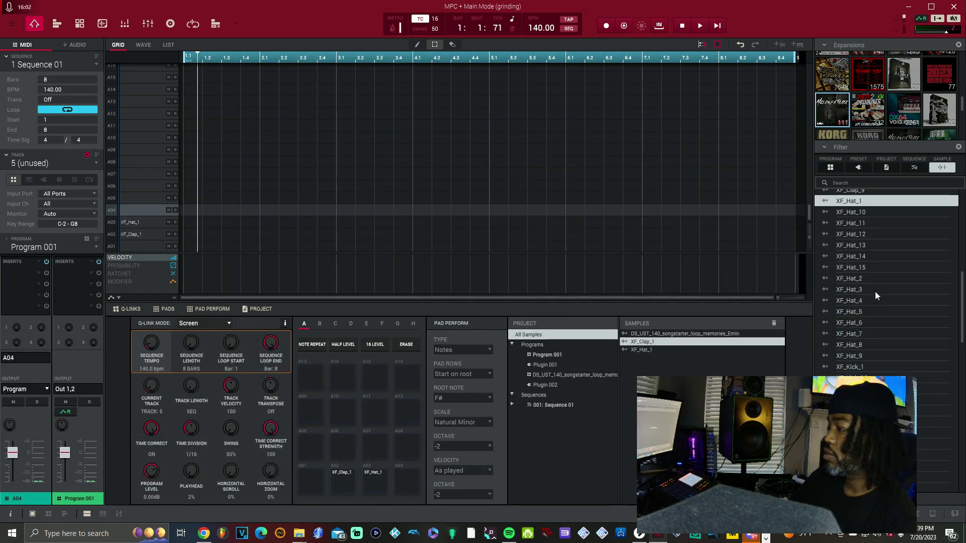
left_click(855, 295)
left_click(855, 305)
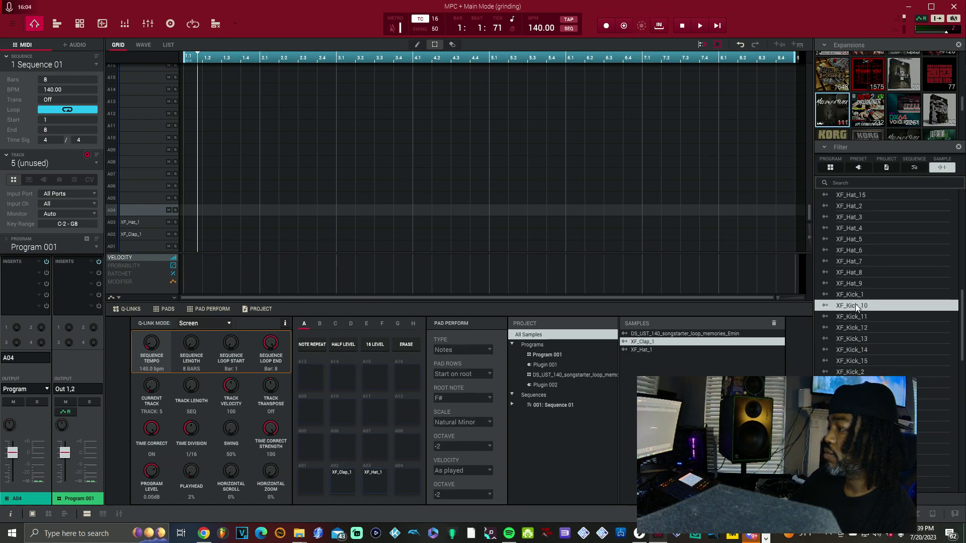
scroll(856, 304, "down", 2)
left_click(855, 302)
left_click(856, 322)
left_click_drag(861, 299, 307, 483)
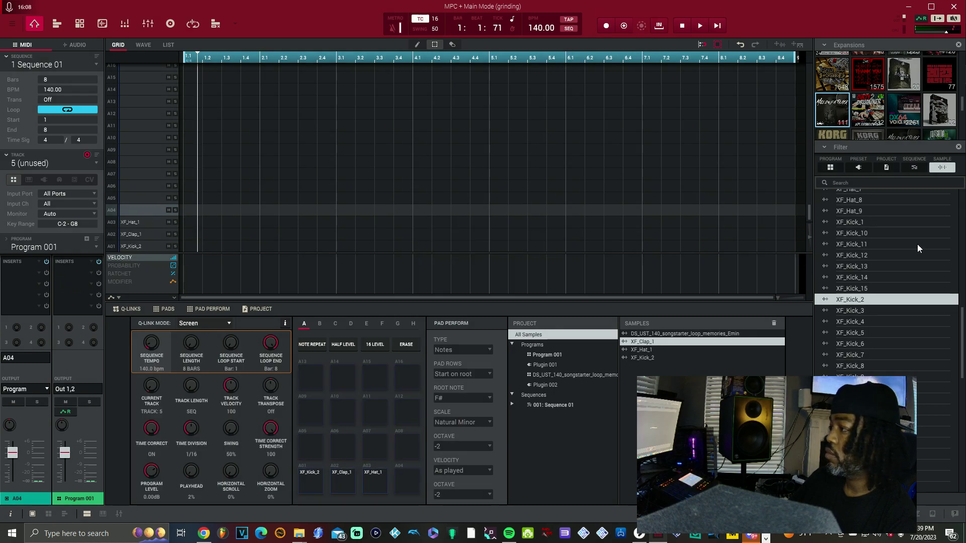
Assign the XF_OH_1 open hat sample to pad A04 of the drum program.
scroll(916, 244, "down", 5)
left_click(868, 261)
left_click(874, 208)
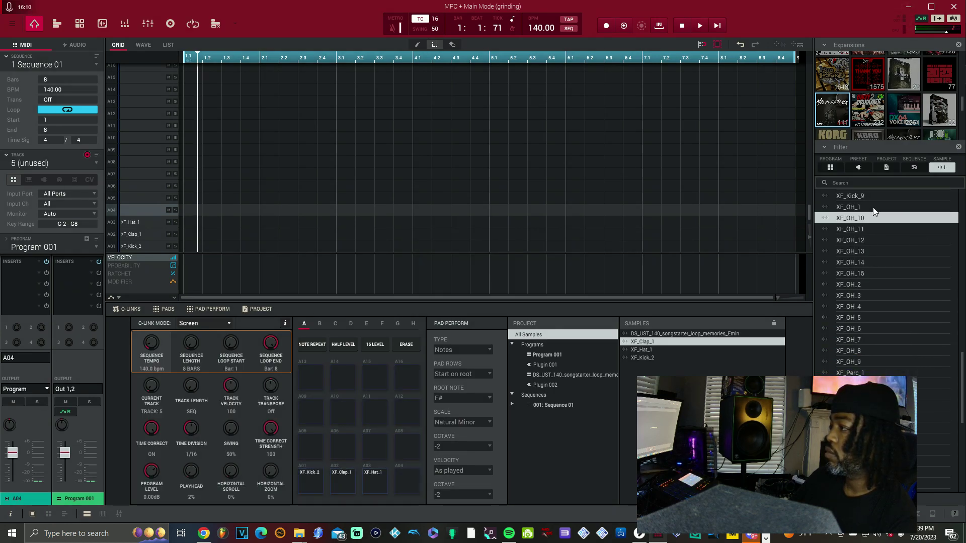
left_click_drag(874, 208, 403, 483)
Record XF_Clap_1 on beat 3 of every bar and XF_OH_1 hits at 1.2, 3.2, 4.2, 5.2, 7.2 and 7.4.
key("Down")
key("space")
key("Down")
key("space")
key("space")
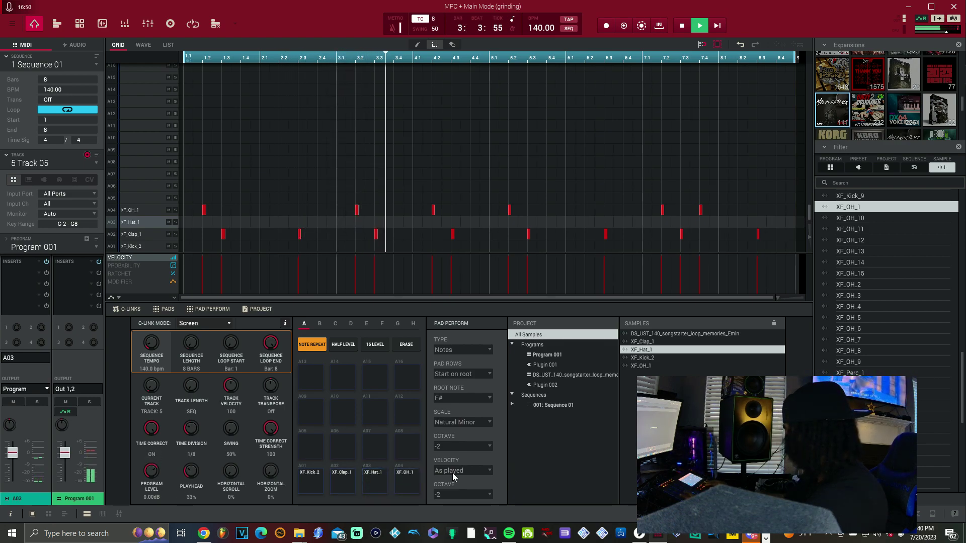
Record XF_Hat_1 across all eight bars with note repeat, mixing 1/8 notes with 1/32 rolls, and undo the unfinished first take.
key("space")
key("space")
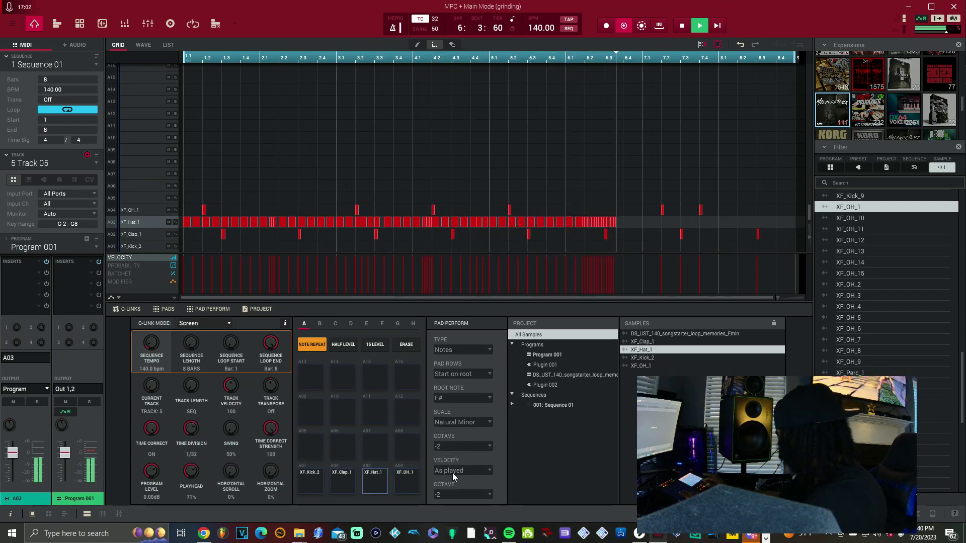
key("space")
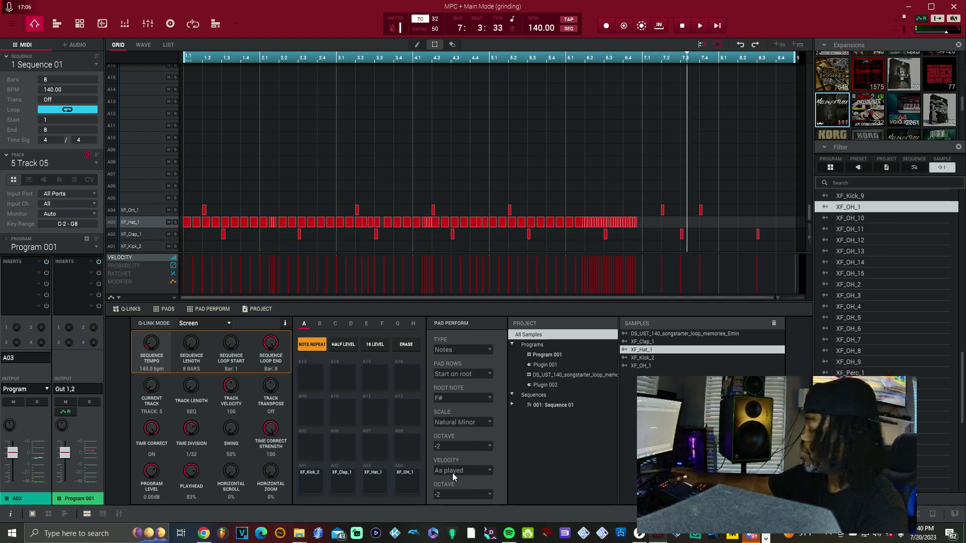
key("ctrl+z")
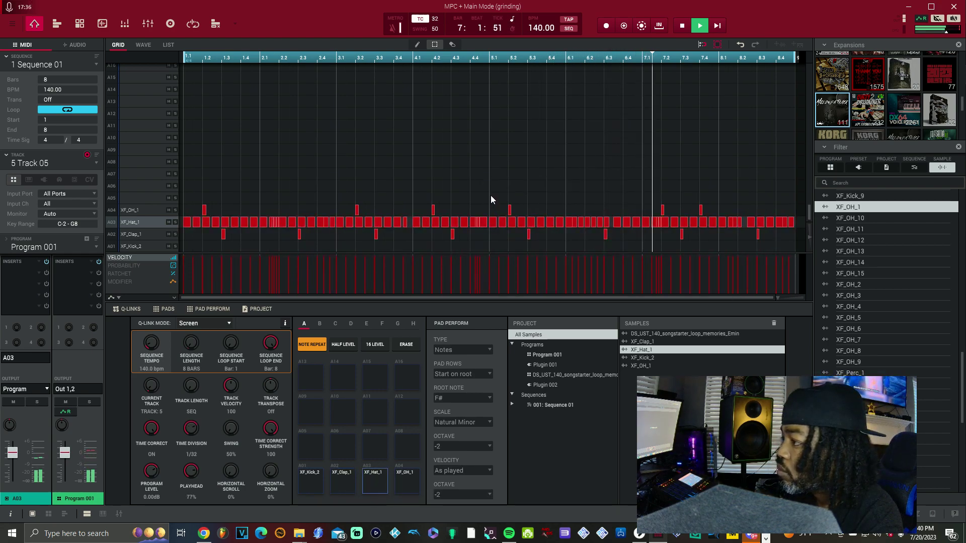
Extend the XF_Hat_1 roll in beat 4.4 with an extra 1/32 hit in its second half.
left_click_drag(778, 297, 783, 298)
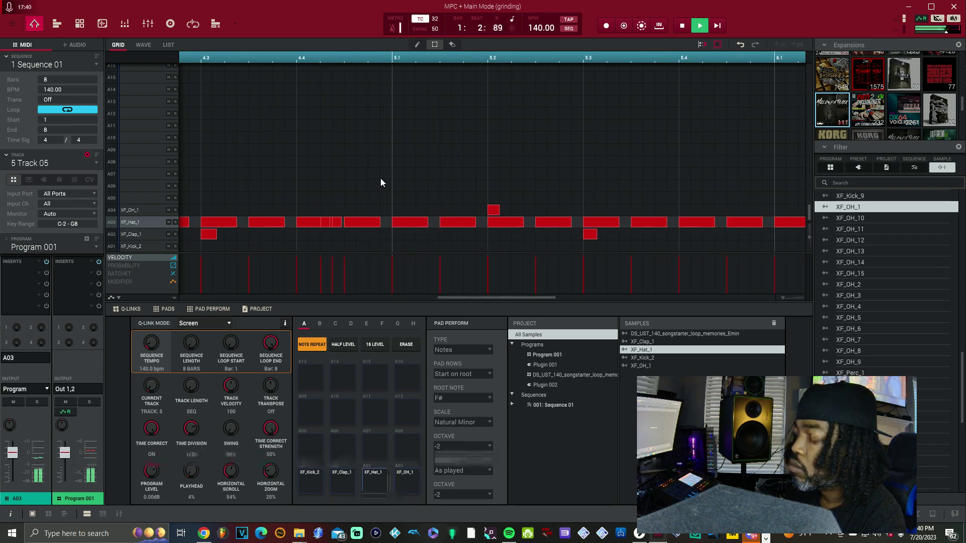
left_click_drag(337, 222, 360, 224)
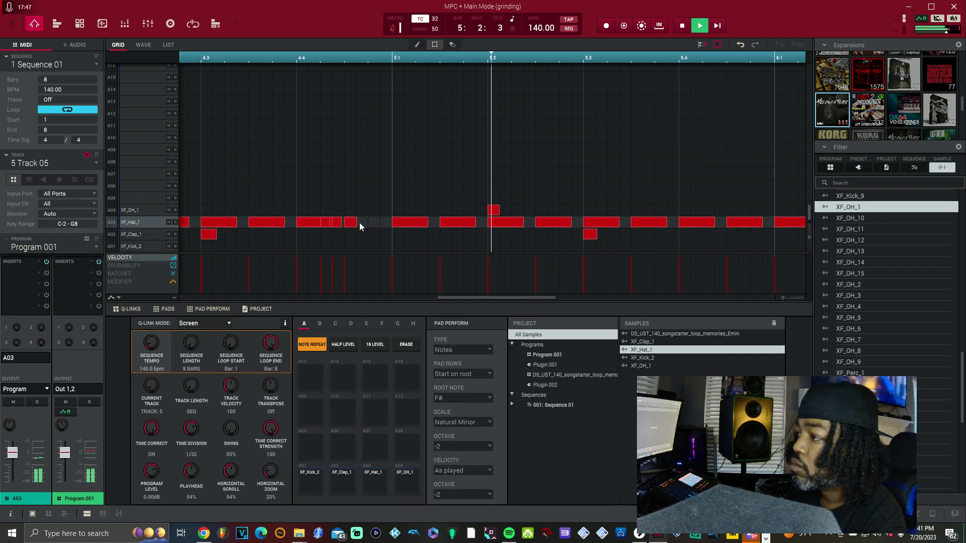
left_click(301, 60)
left_click(301, 60)
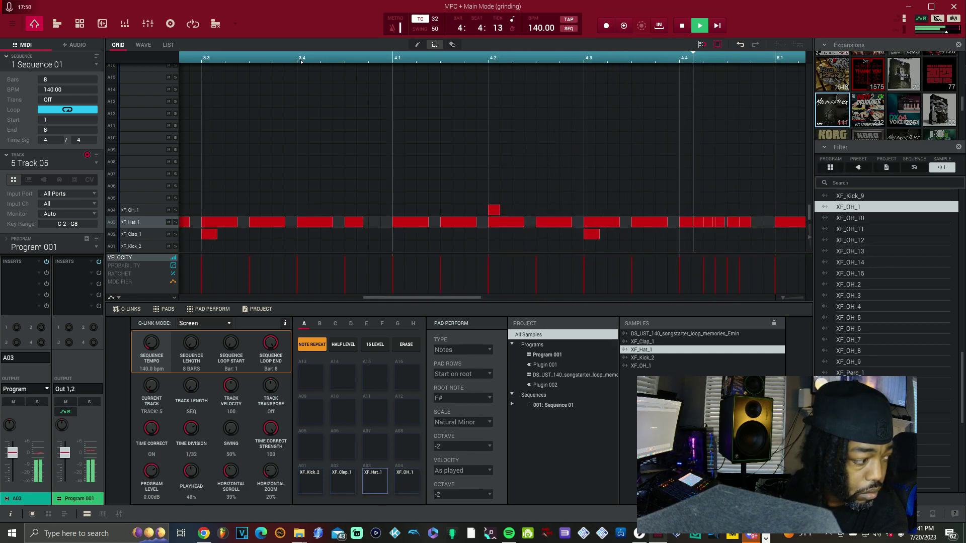
Record an XF_Kick_2 pattern across the eight bars with 1/16 time correction.
left_click_drag(463, 298, 695, 297)
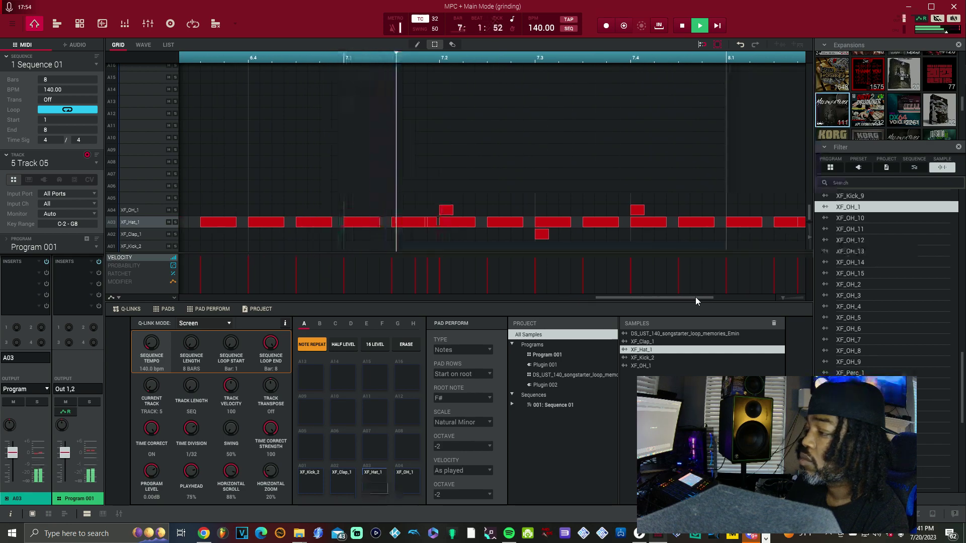
left_click_drag(634, 302, 729, 299)
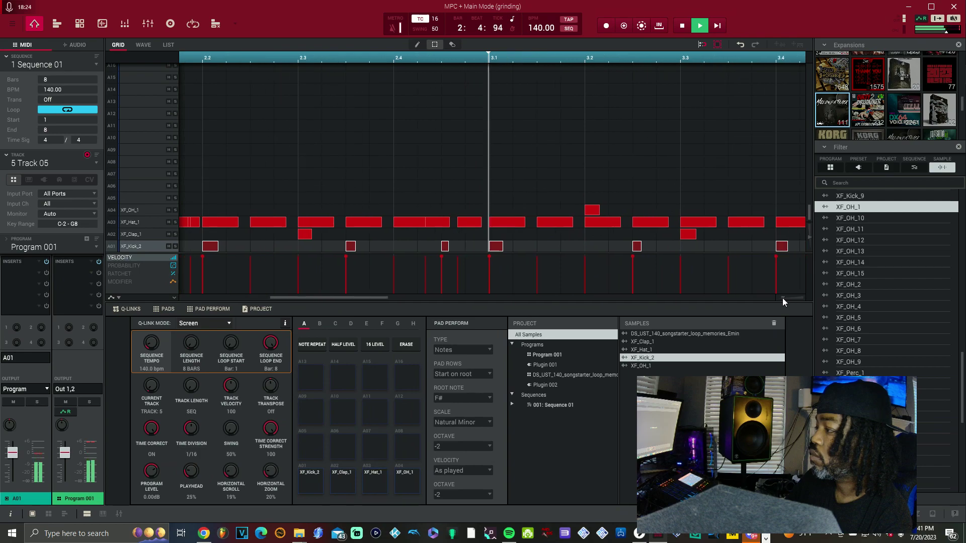
left_click_drag(783, 298, 778, 298)
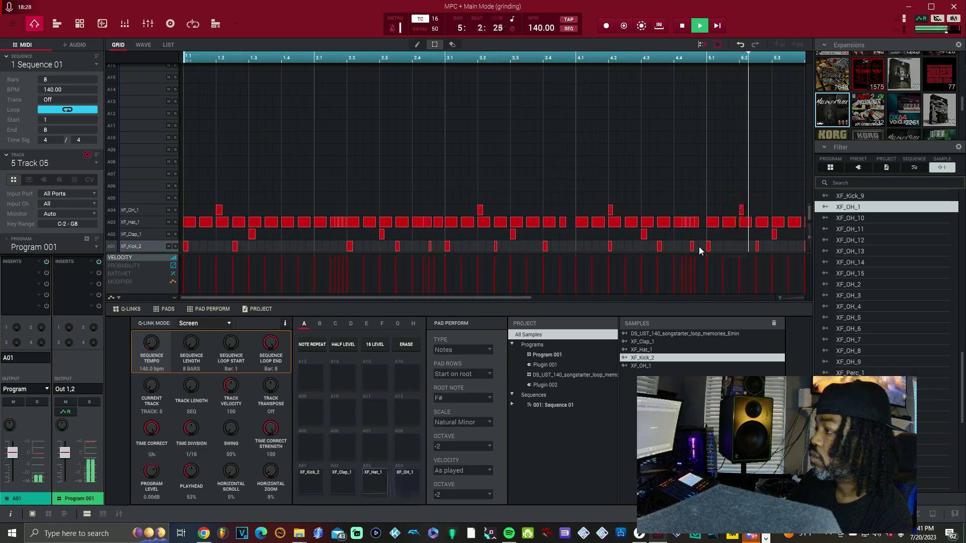
Add an XF_Kick_2 note halfway through beat 6.1 and remove the trial kick placed just after 6.2.
left_click_drag(521, 296, 655, 300)
left_click_drag(778, 297, 784, 297)
left_click_drag(511, 298, 596, 300)
left_click(479, 249)
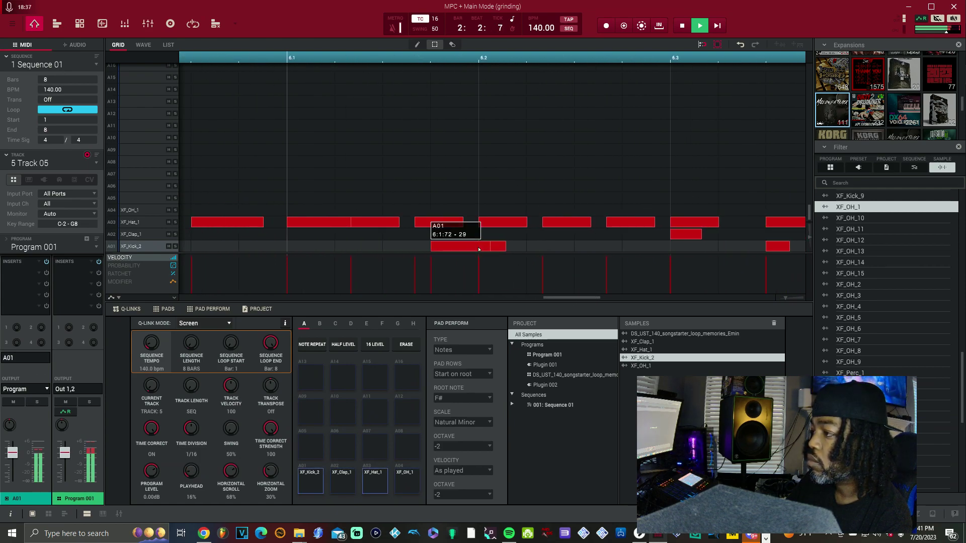
double_click(530, 246)
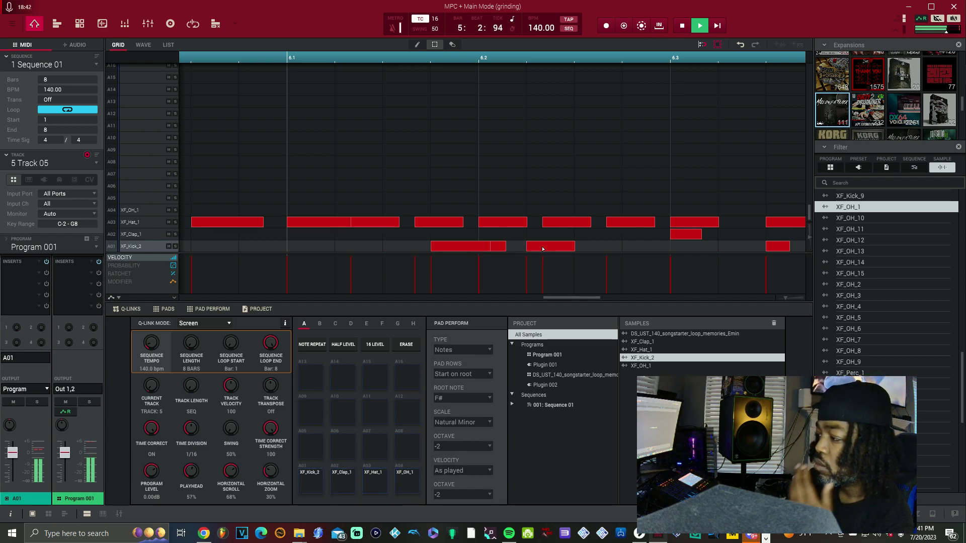
left_click(543, 249)
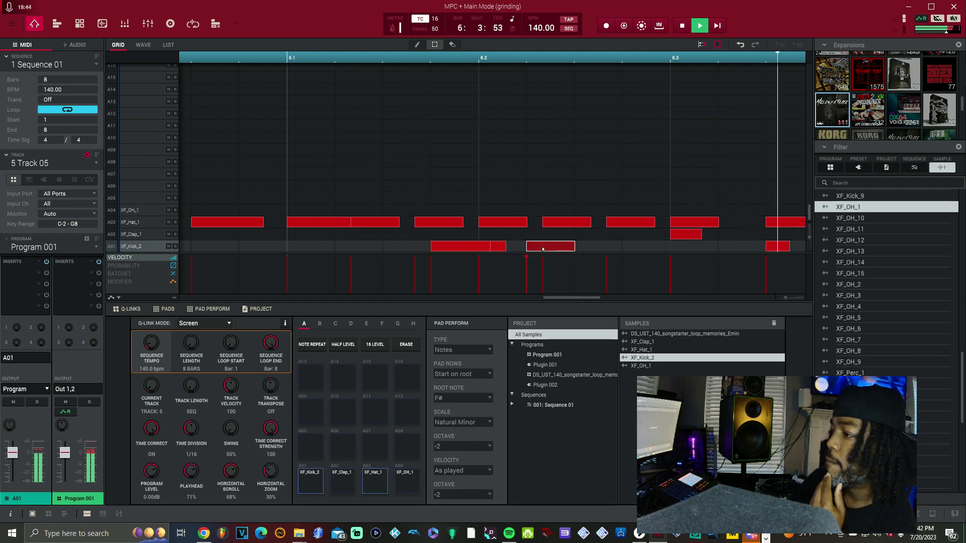
double_click(384, 246)
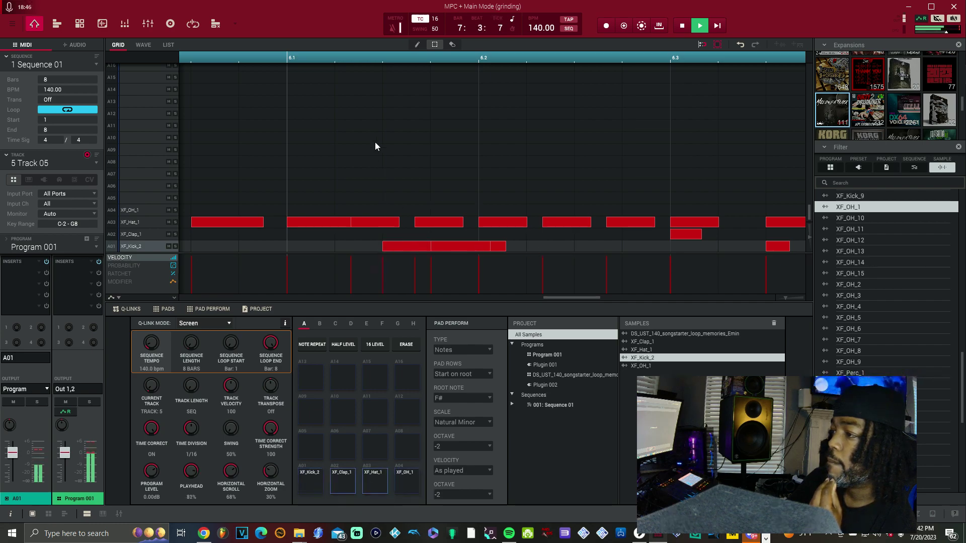
left_click(285, 58)
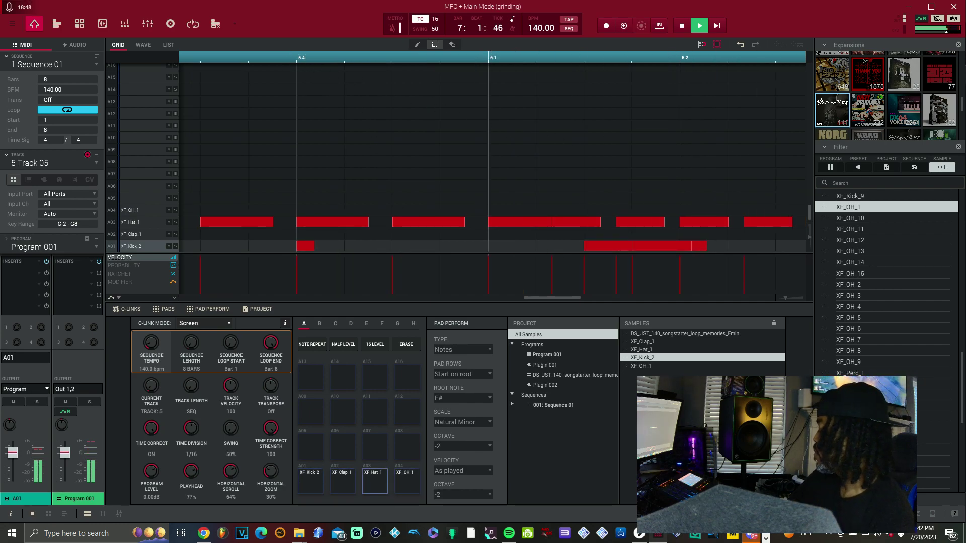
left_click(216, 24)
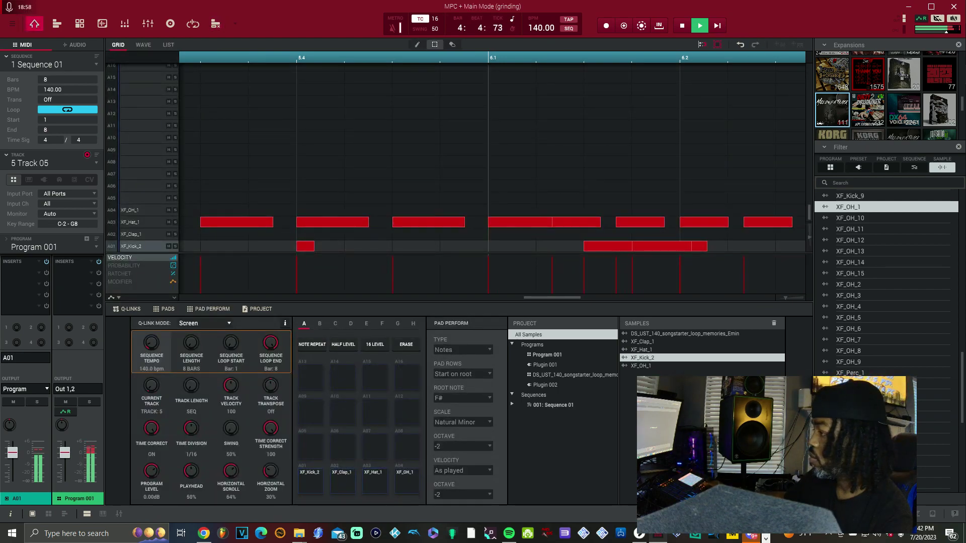
Assign the XF_808_1 sample to pad A13 and stop playback.
scroll(935, 279, "up", 10)
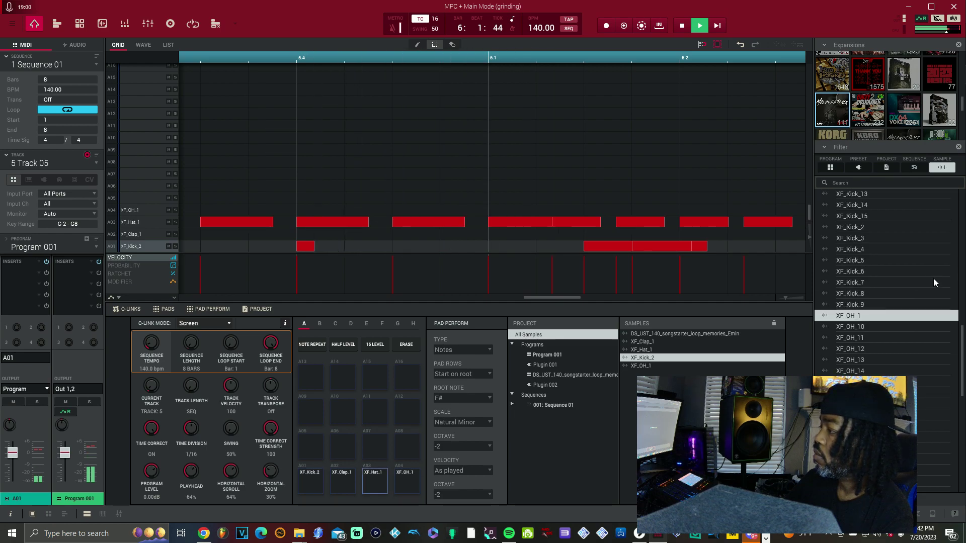
left_click_drag(876, 199, 318, 382)
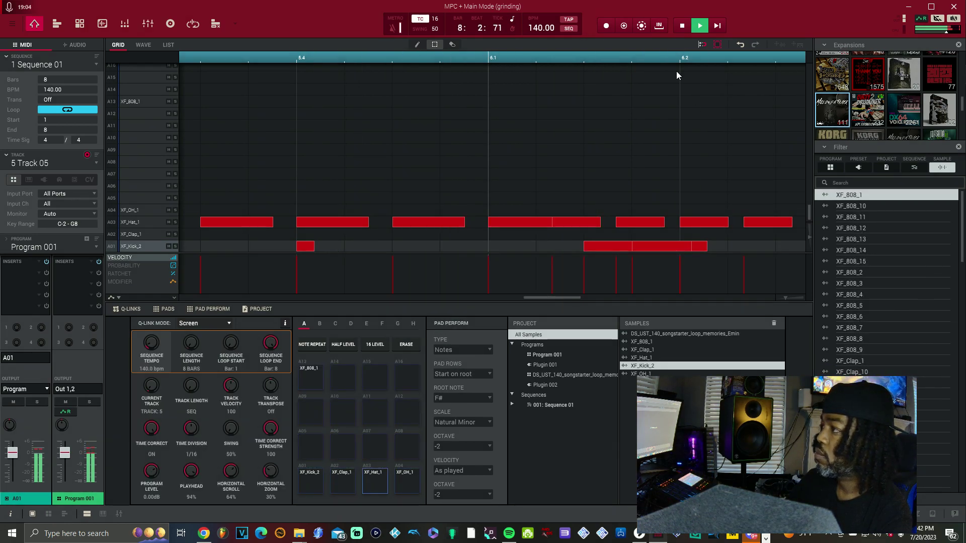
left_click(685, 26)
Audition the other 808 samples and assign XF_808_11 to pad A14.
left_click(856, 206)
left_click(856, 218)
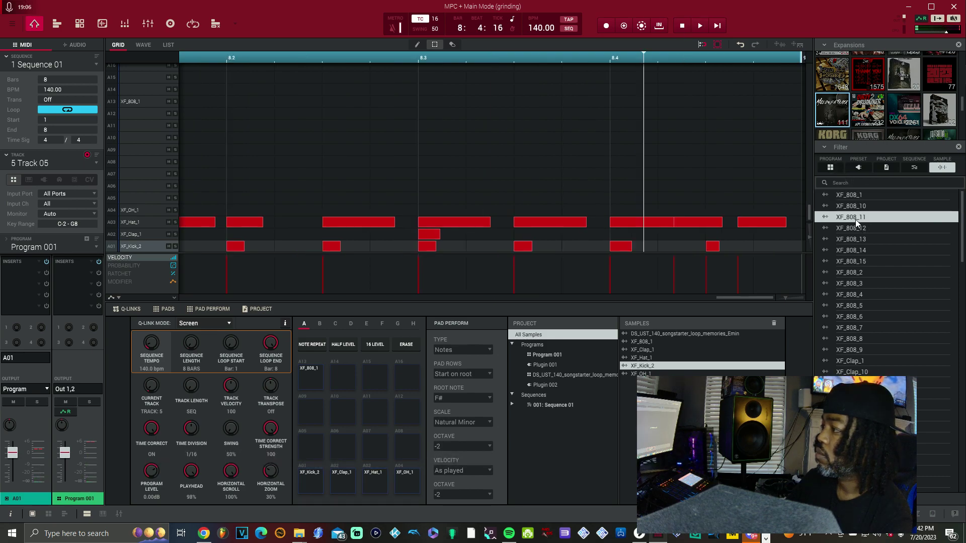
left_click(855, 228)
left_click(857, 239)
left_click(859, 250)
left_click(860, 219)
left_click_drag(861, 219, 352, 376)
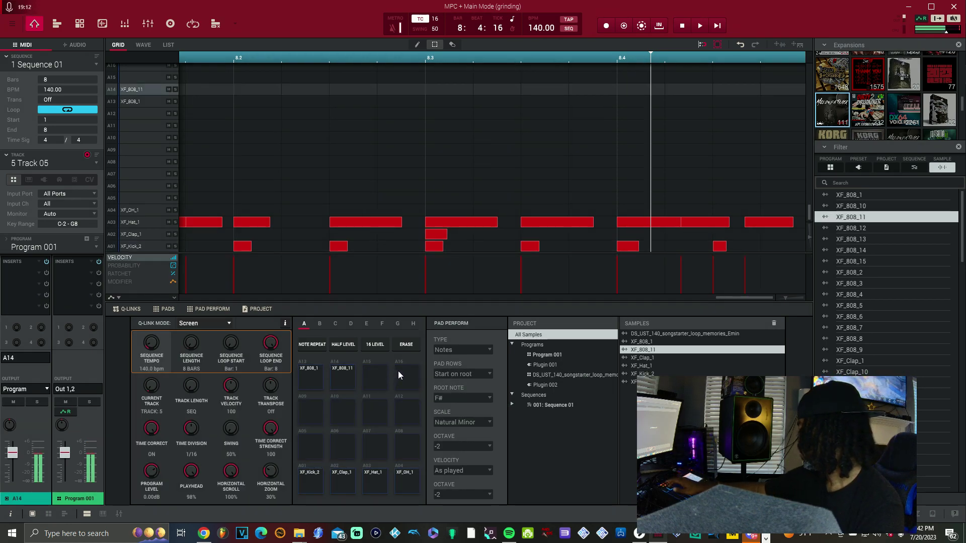
Set up XF_808_11 as a keygroup program on track 6 and play it over the sequence in F# natural minor.
key("ctrl+e")
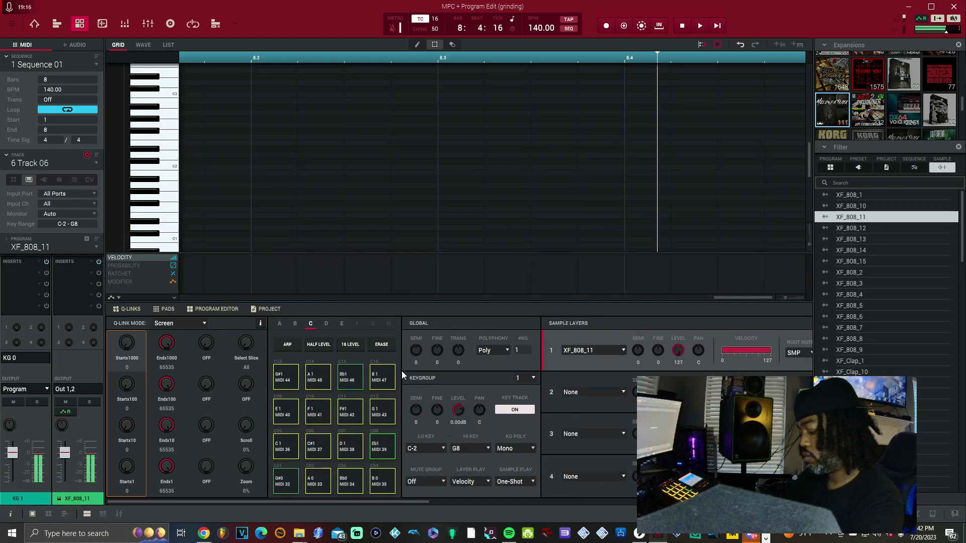
key("space")
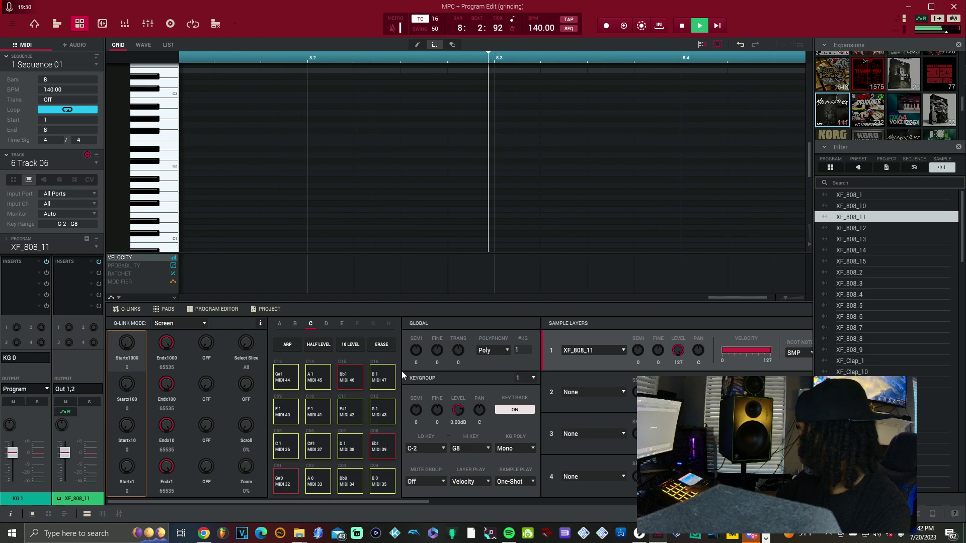
key("ctrl+m")
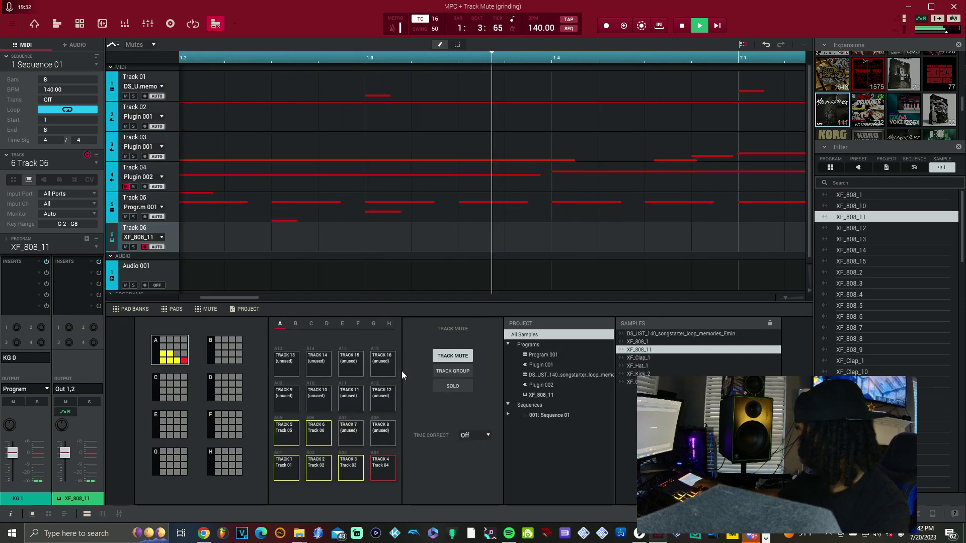
key("ctrl+1")
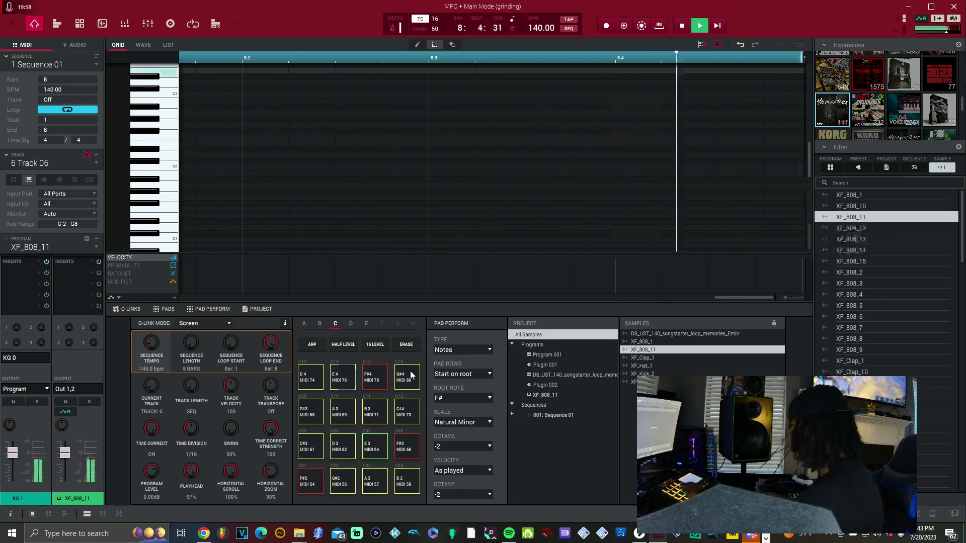
Lower the XF_808_11 program level to -4.40 dB and check it against the sequence.
key("space")
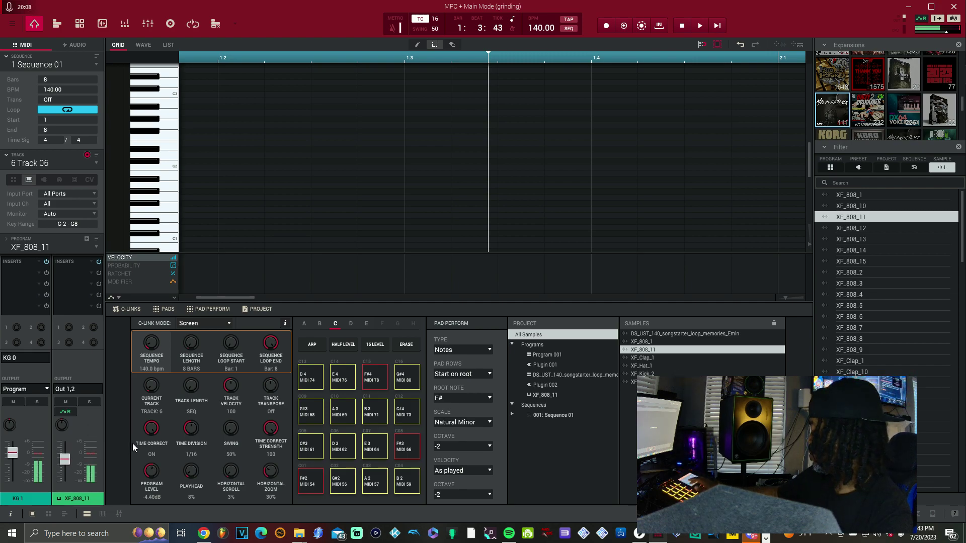
key("space")
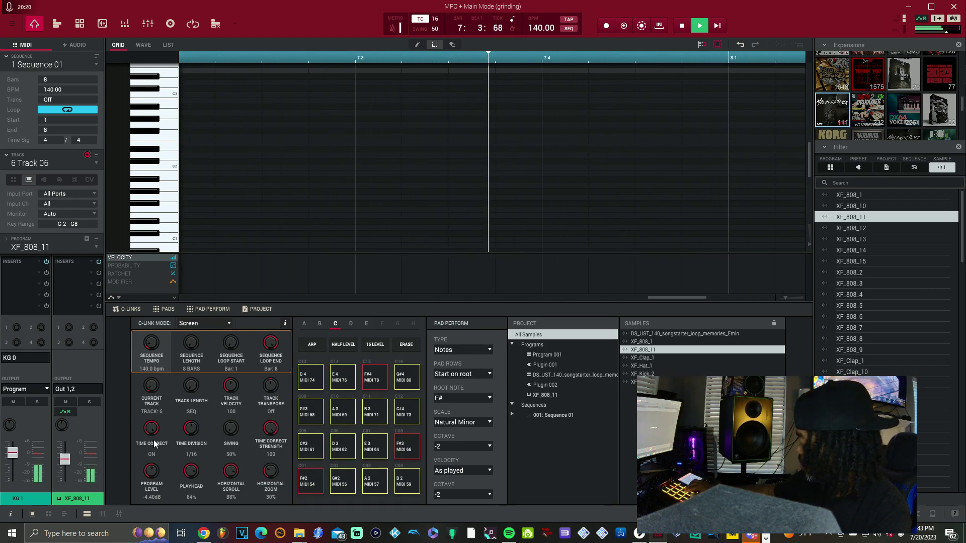
key("space")
key("space")
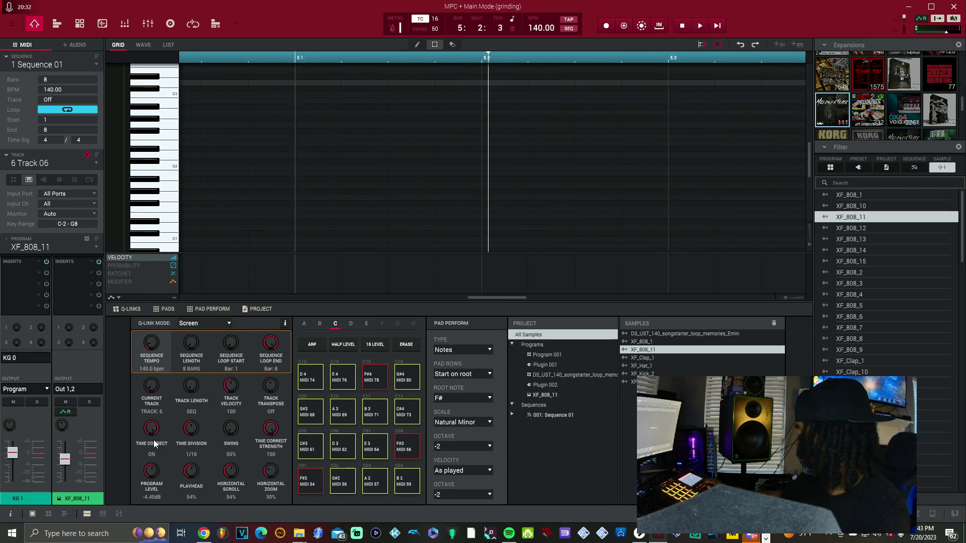
key("space")
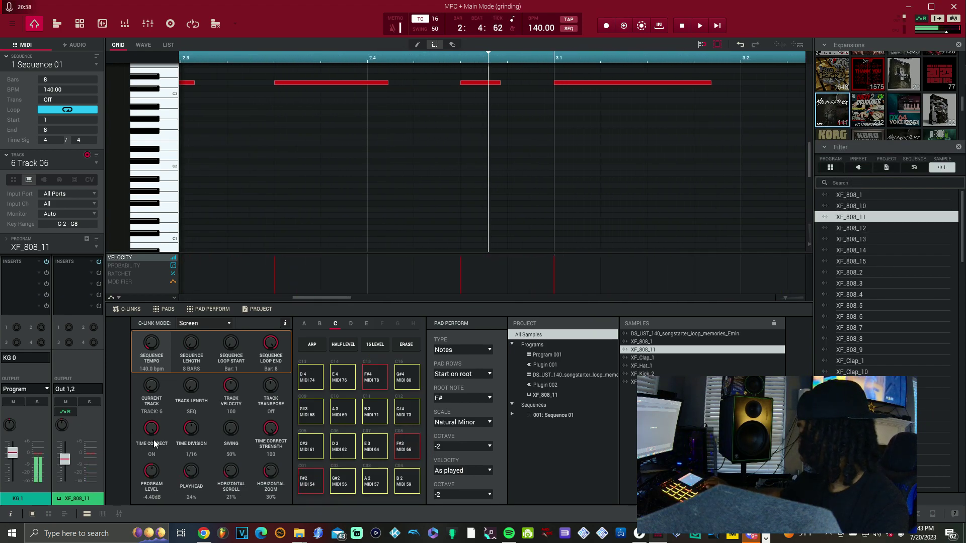
key("ctrl+z")
Record an XF_808_11 bassline with F#3 in bars 1-2 and 5-6 and D3 moving to E3 in bars 3-4 and 7-8, and play it back.
key("space")
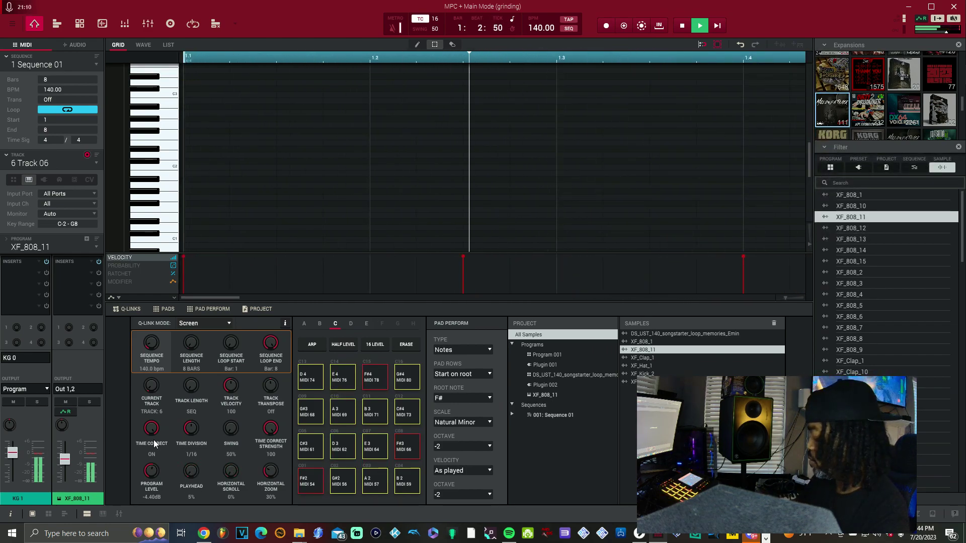
key("space")
left_click_drag(228, 298, 775, 298)
scroll(800, 214, "up", 4)
left_click(700, 25)
key("space")
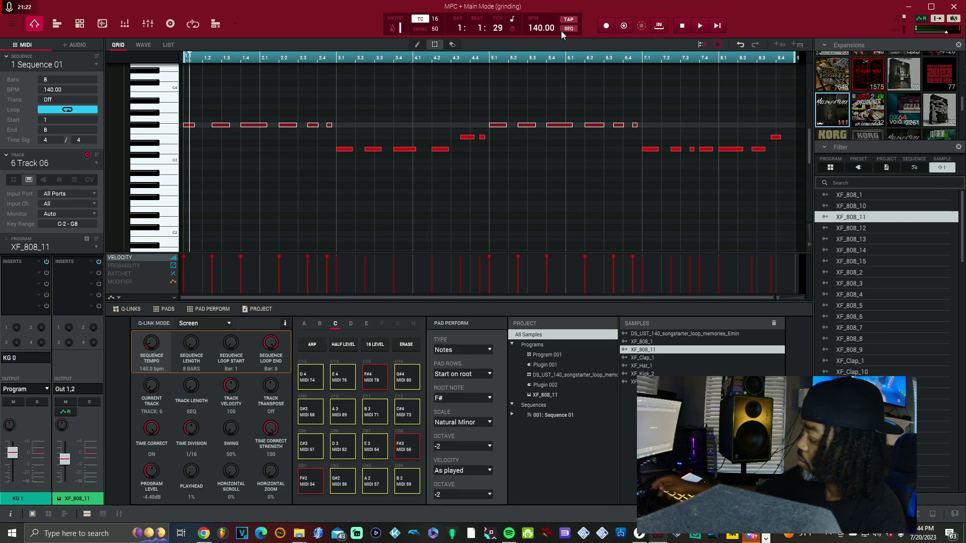
key("space")
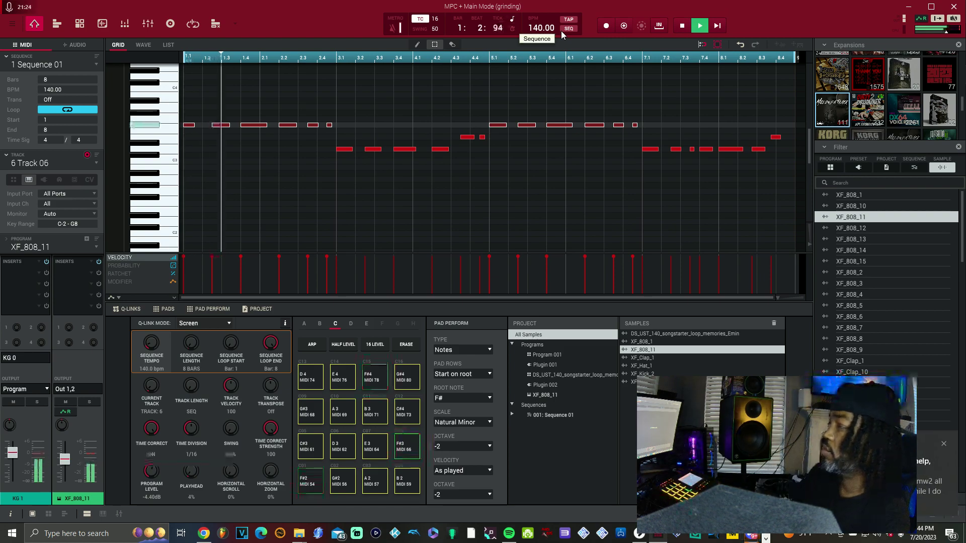
Replay bar 8 of the bassline and nudge its last D3 and E3 notes slightly earlier.
left_click(733, 57)
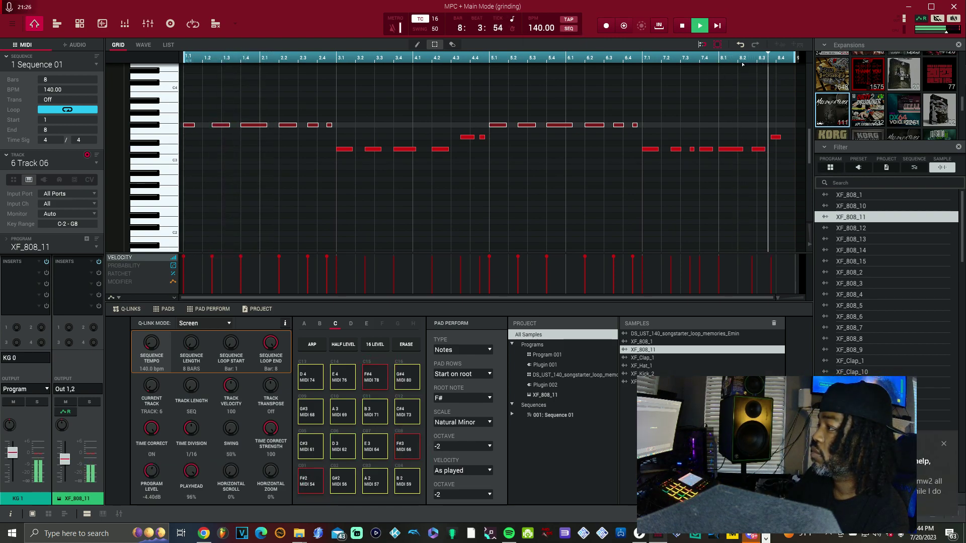
left_click(718, 57)
left_click_drag(746, 162, 771, 135)
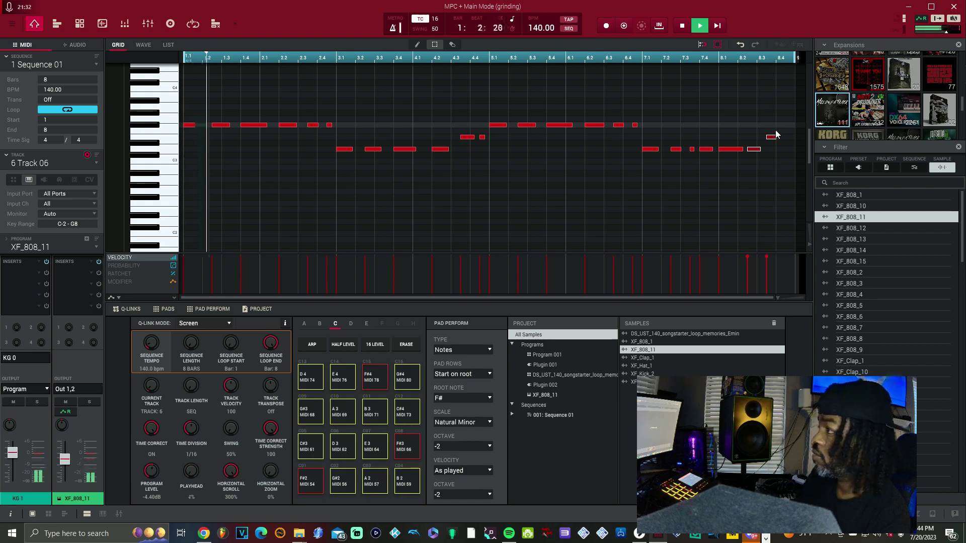
Overdub upward pitch bends on the 808 bassline in bar 6 and at the end of bar 8, and save the project.
left_click(719, 59)
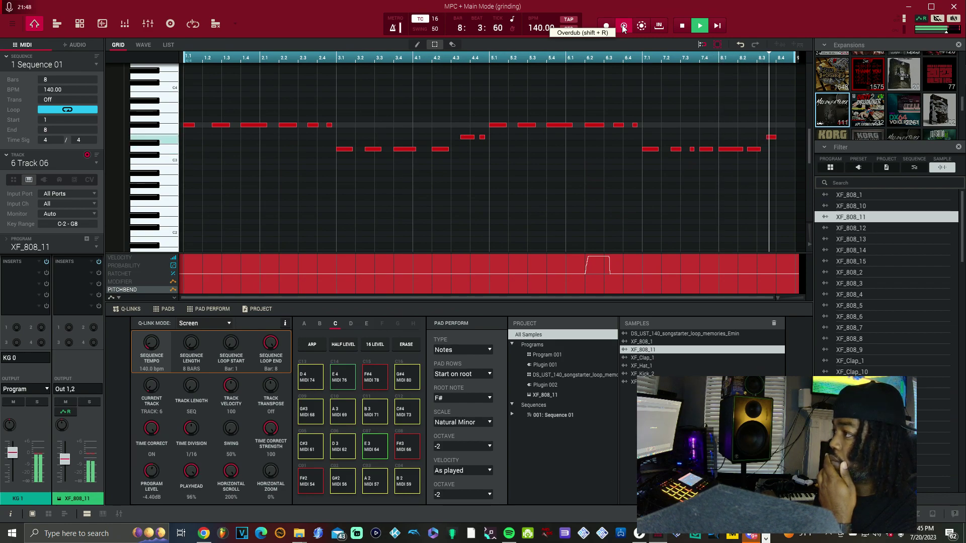
left_click(623, 26)
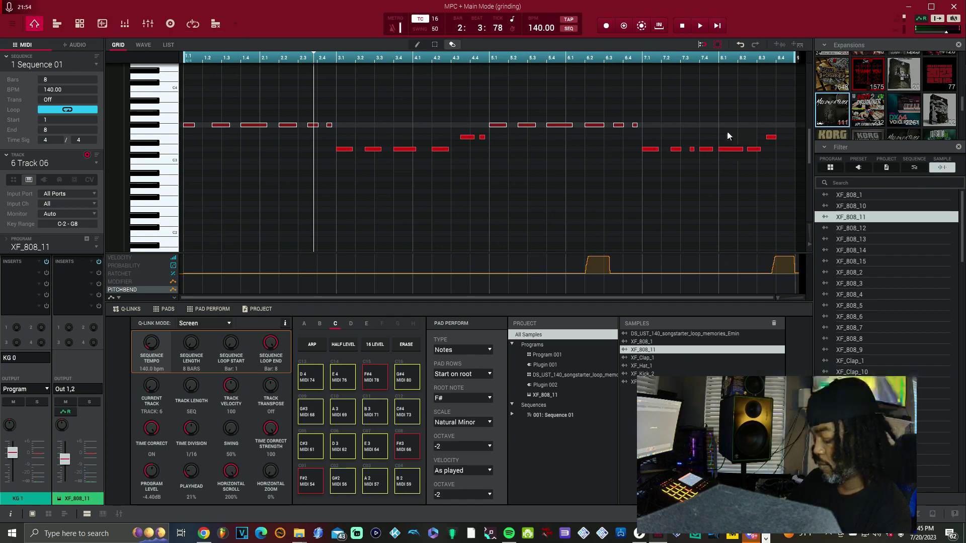
key("ctrl+s")
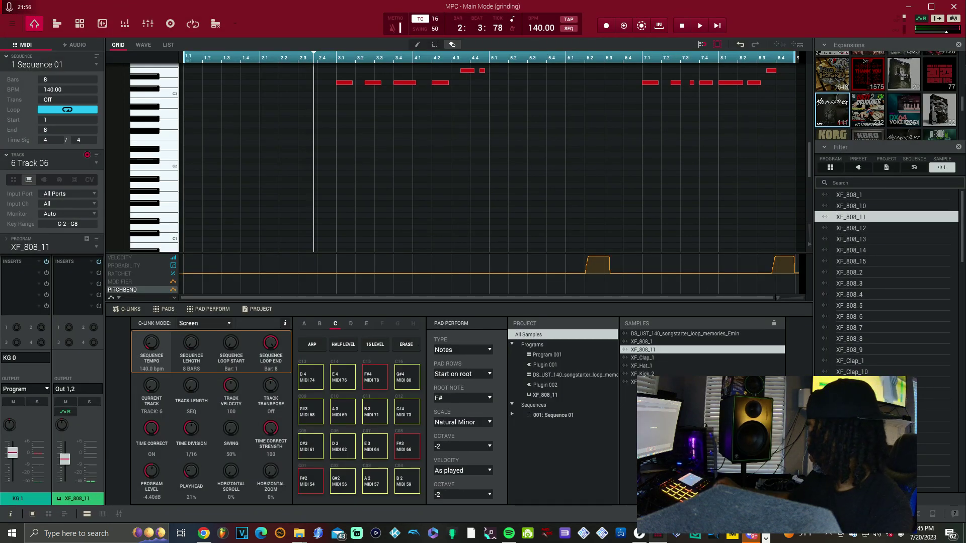
Play the full sequence in the track mute overview, check Track 05, and make Track 04 active in the note grid.
left_click(215, 24)
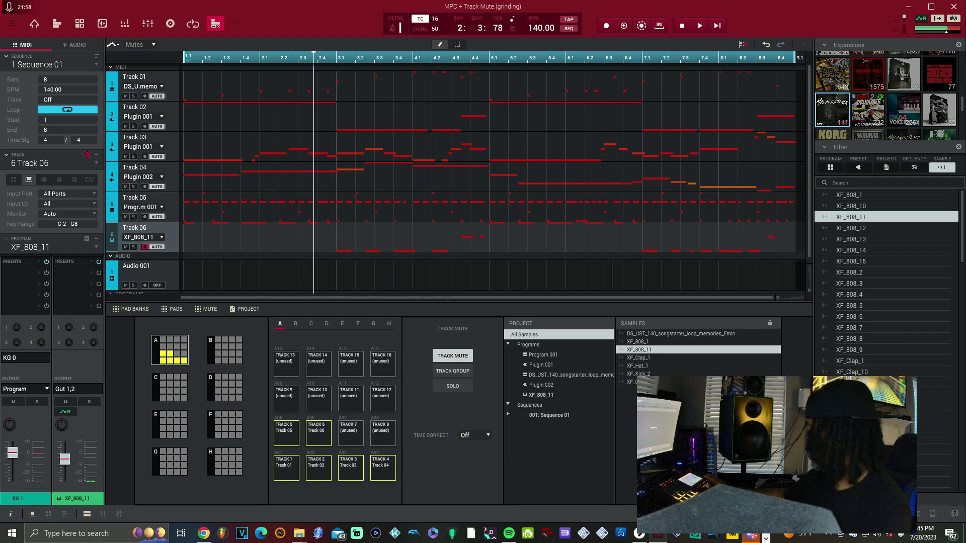
key("space")
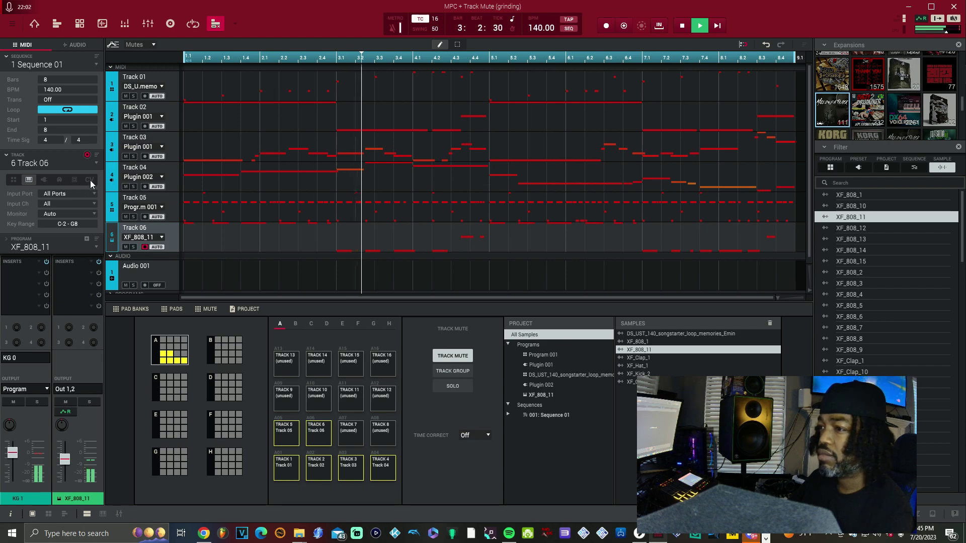
left_click(90, 167)
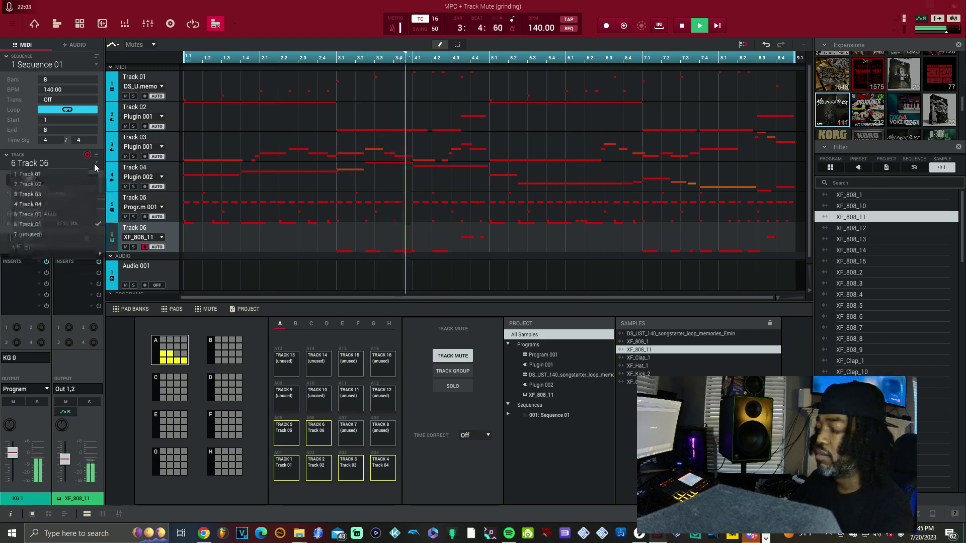
left_click(45, 215)
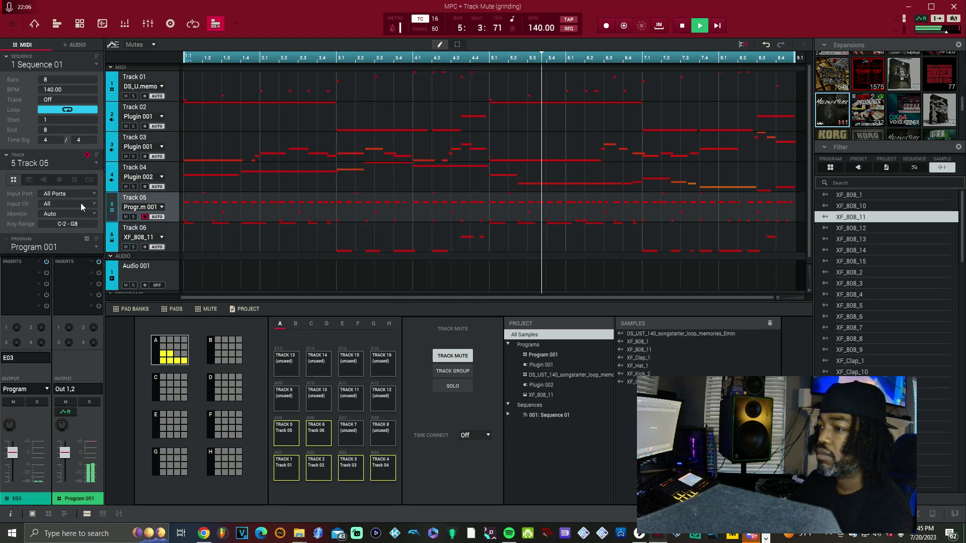
left_click(35, 27)
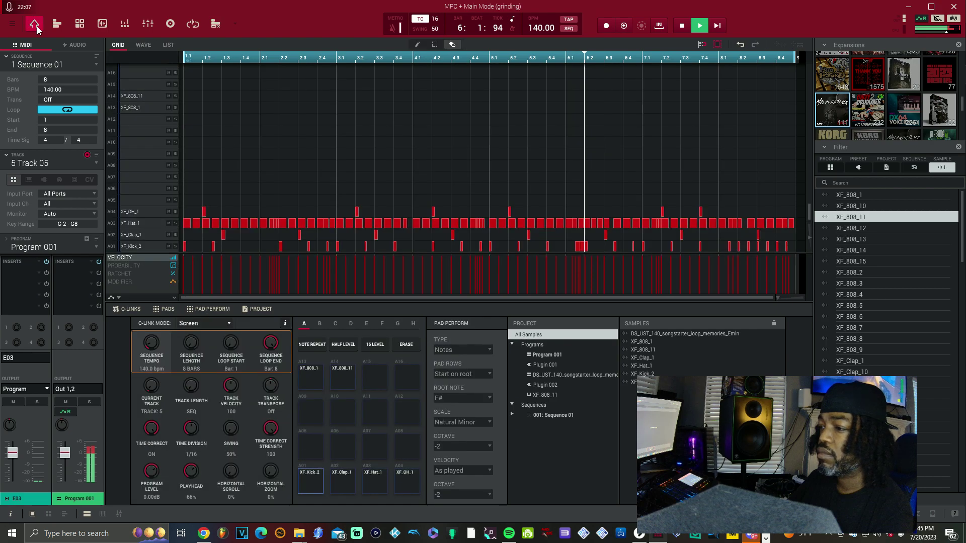
left_click(95, 164)
left_click(62, 201)
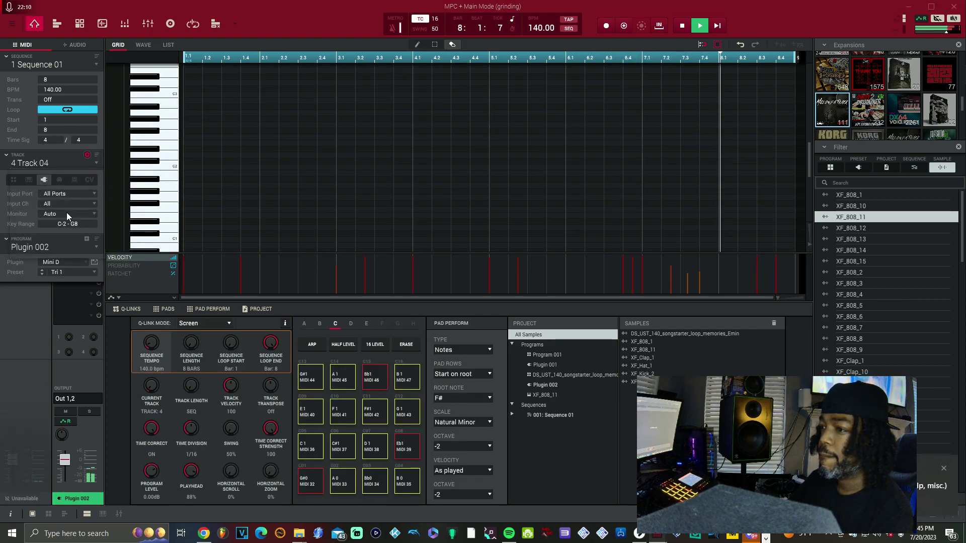
Try the next Tri presets on Track 04's Mini D and load the Leads preset Eternity.
left_click(41, 276)
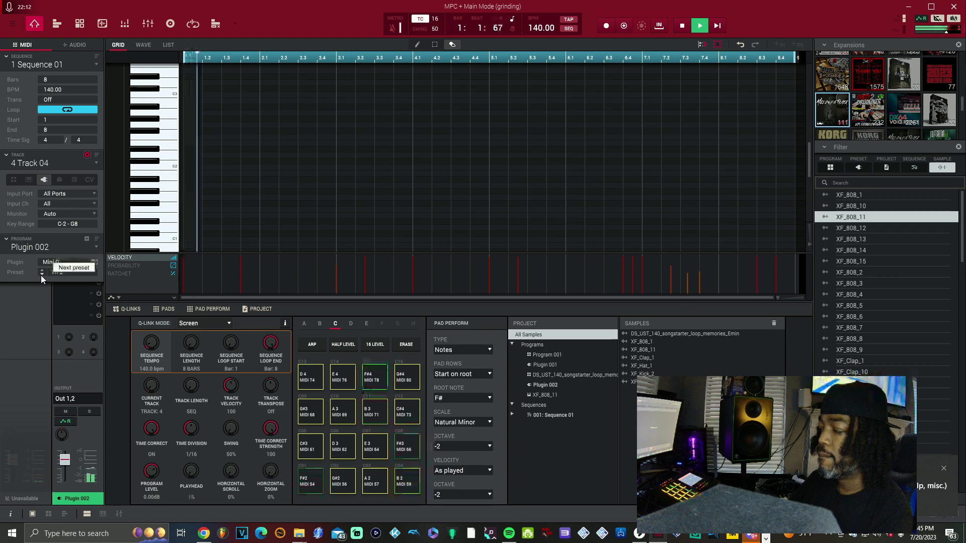
left_click(97, 272)
mouse_move(83, 336)
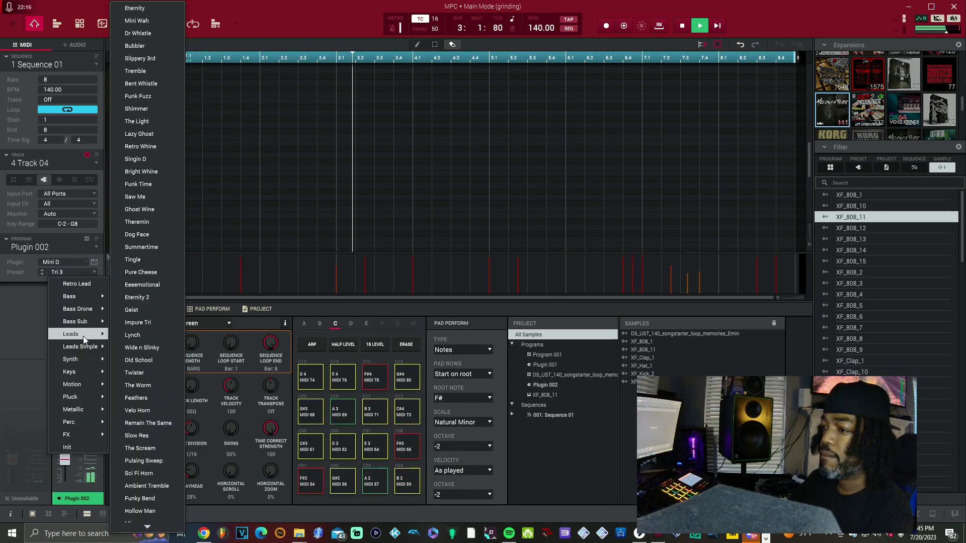
left_click(135, 9)
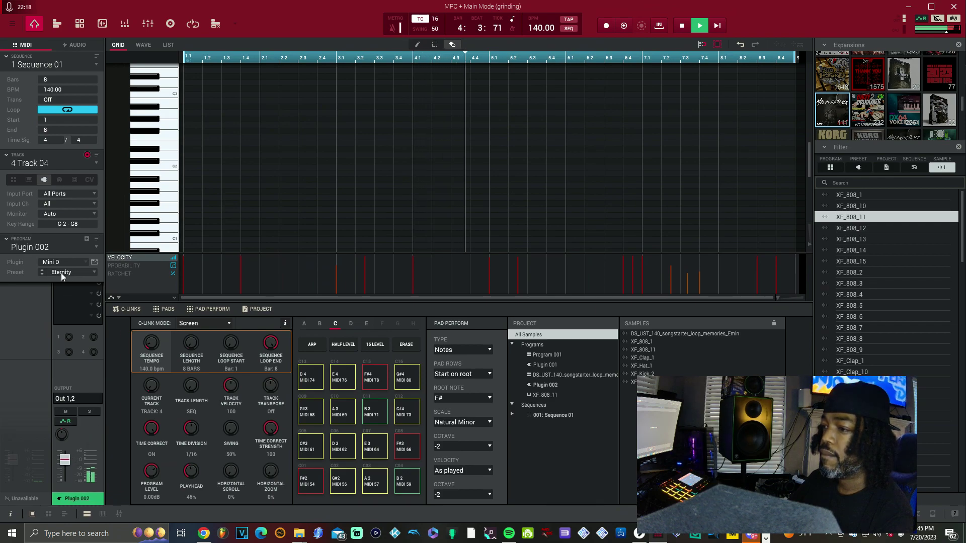
Audition the Mini D lead presets one after another during playback, from Mini Wah through Dr Whistle, Bubbler and Tremble to Funk Fuzz.
left_click(41, 274)
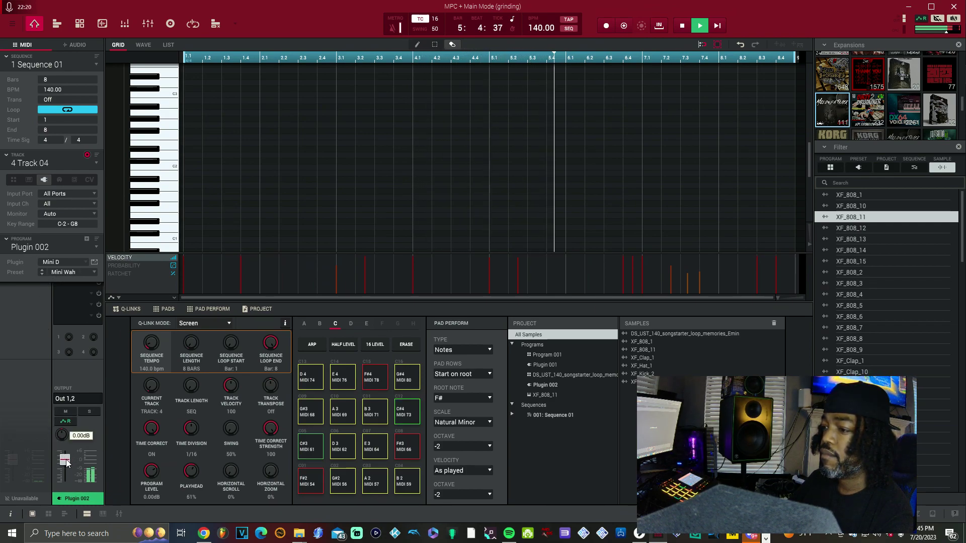
left_click(40, 274)
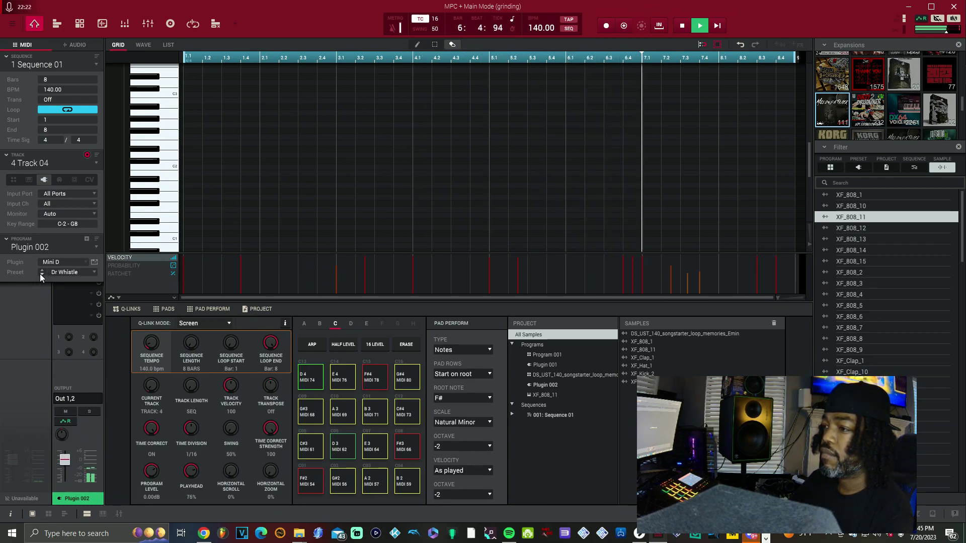
left_click(40, 274)
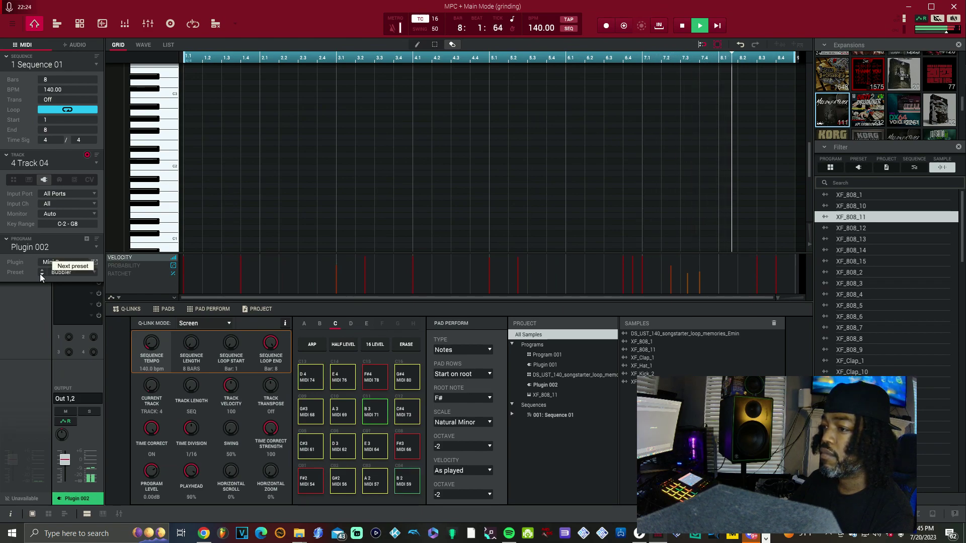
left_click(41, 274)
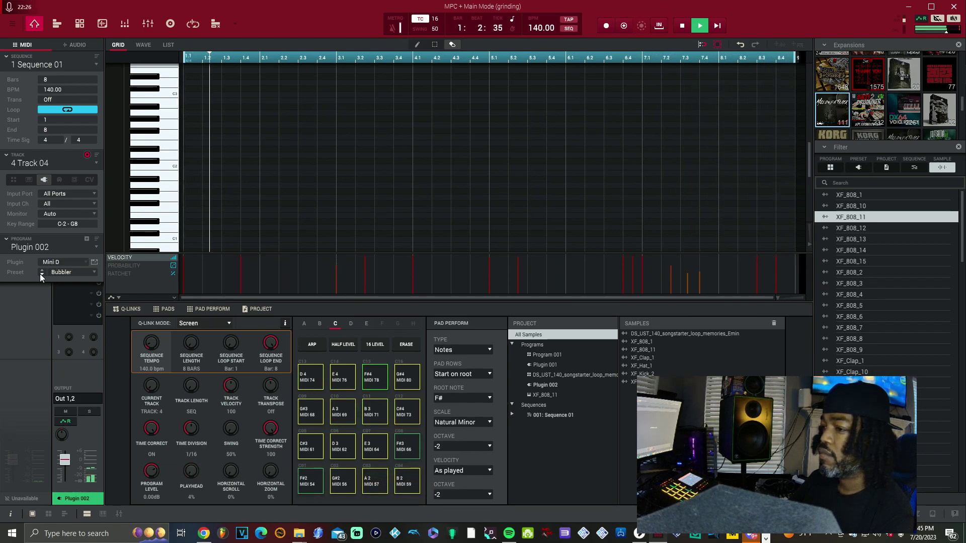
left_click(40, 274)
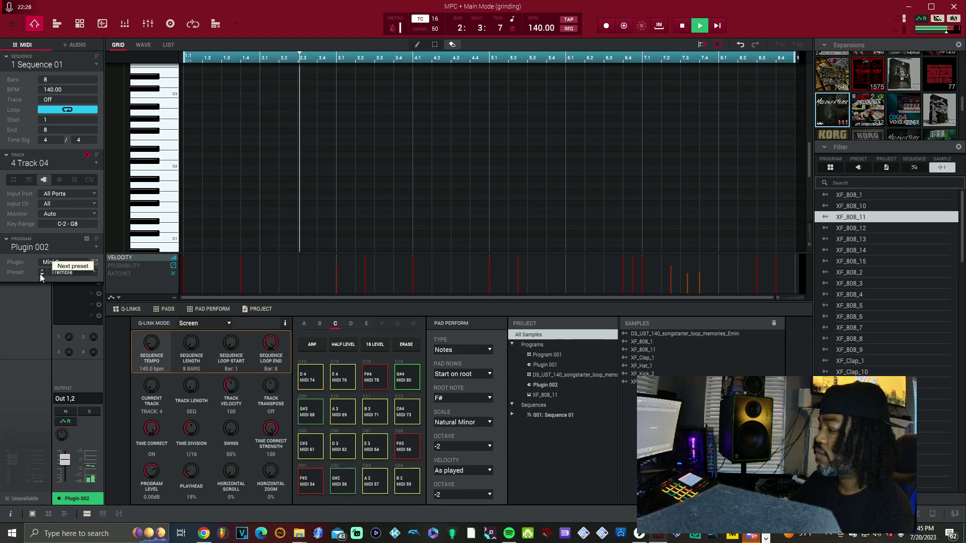
left_click(41, 273)
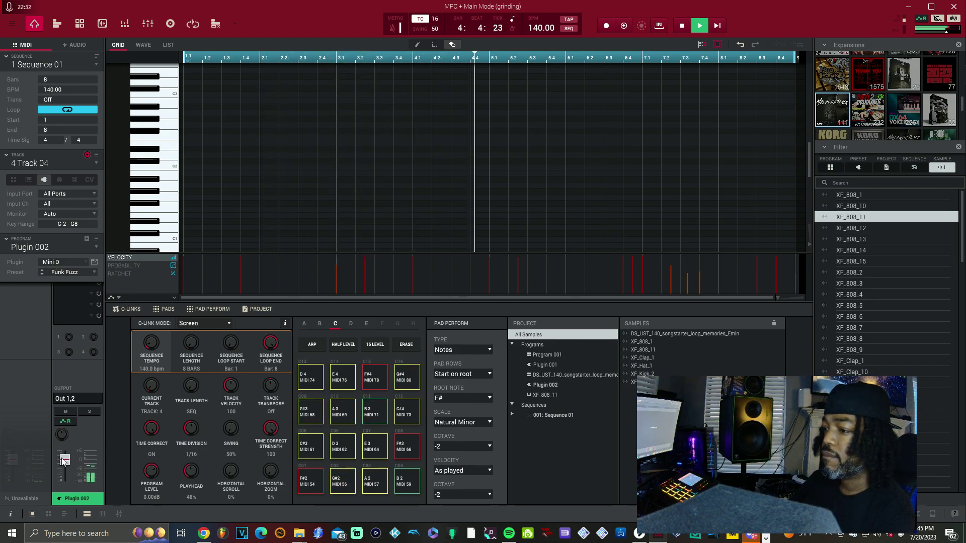
Lower the Plugin 002 level to -2.94 dB and mute Track 05 in the track mute overview.
left_click_drag(64, 459, 62, 461)
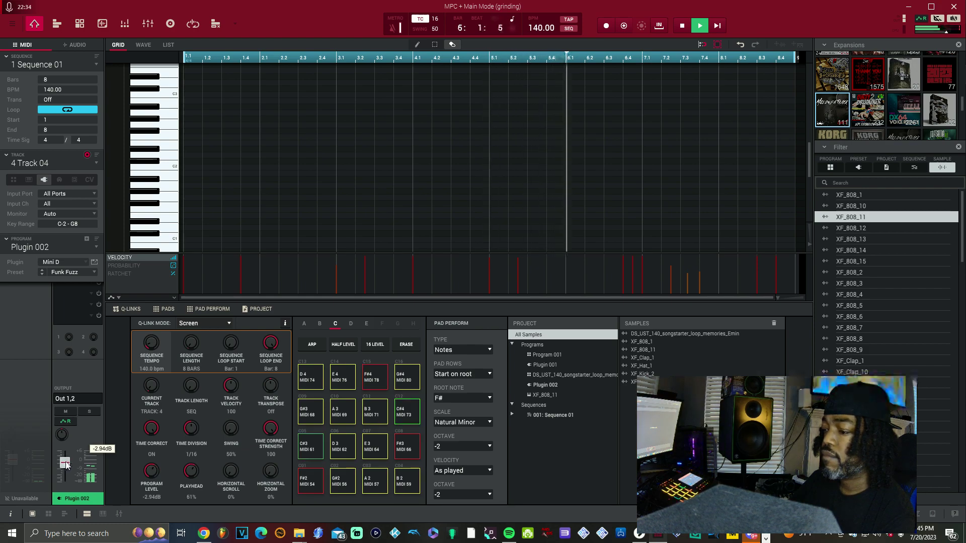
key("ctrl+m")
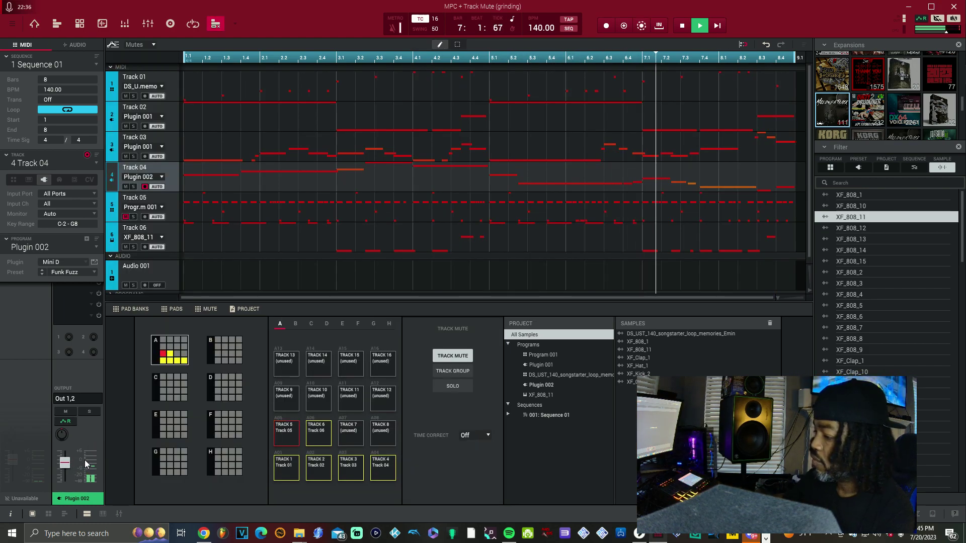
Audition further Mini D lead presets on Track 04 with the drums muted, from The Light through Lazy Ghost to Reso Whine.
left_click(41, 273)
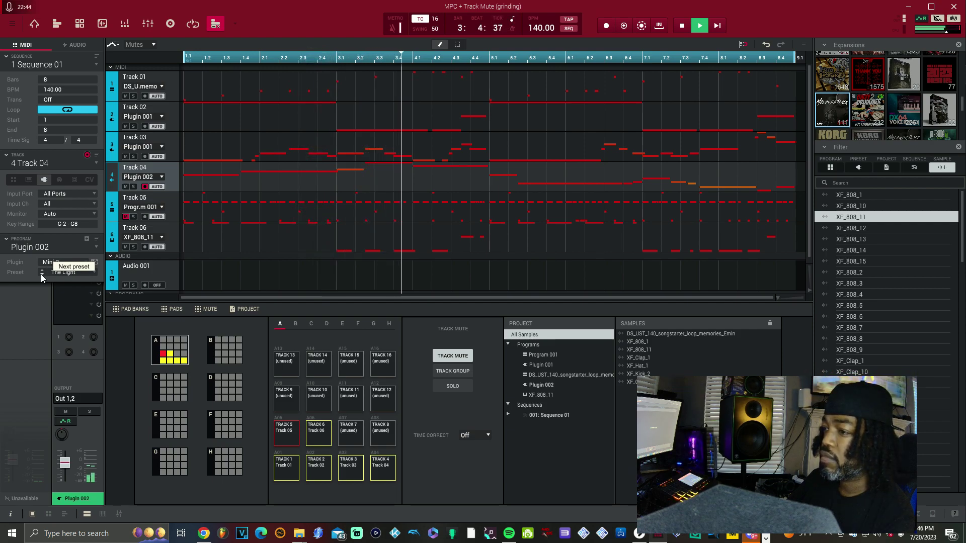
left_click(41, 274)
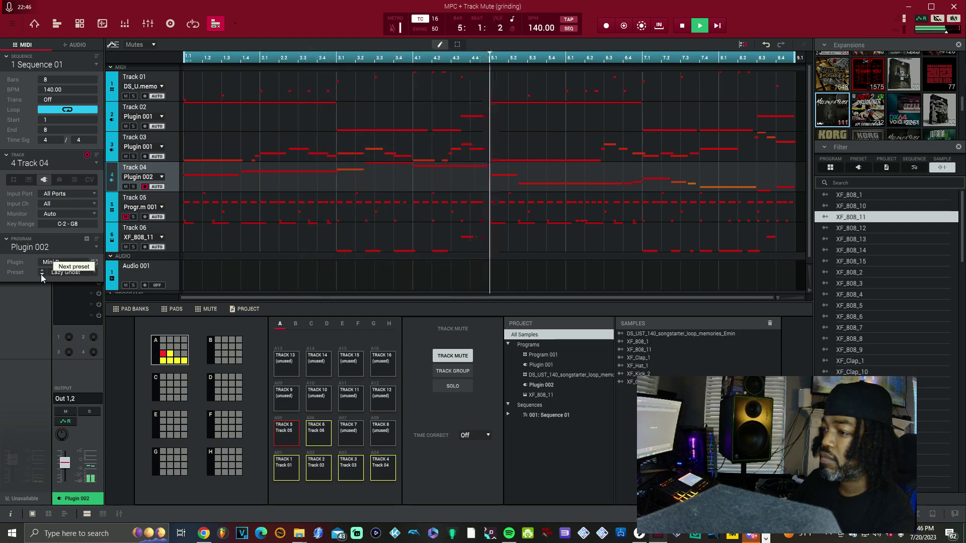
left_click(41, 274)
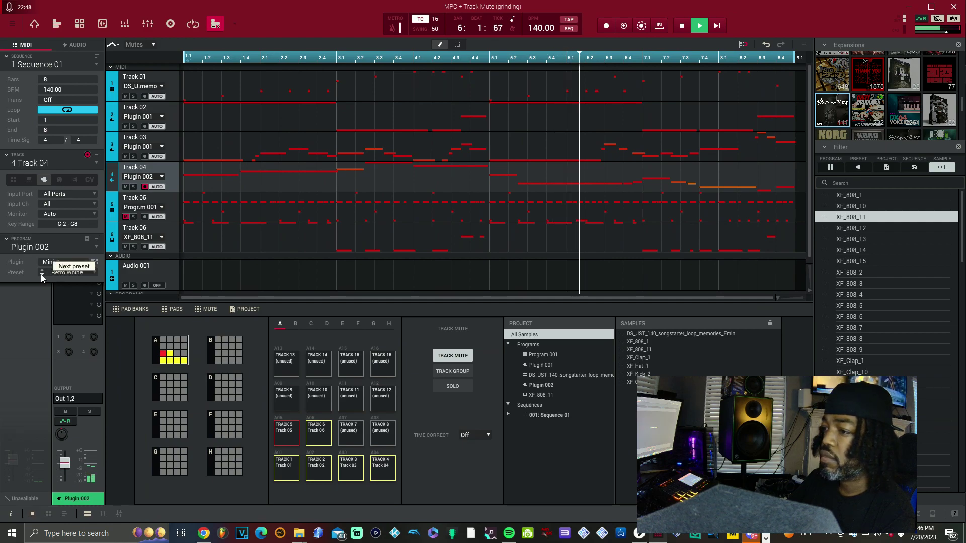